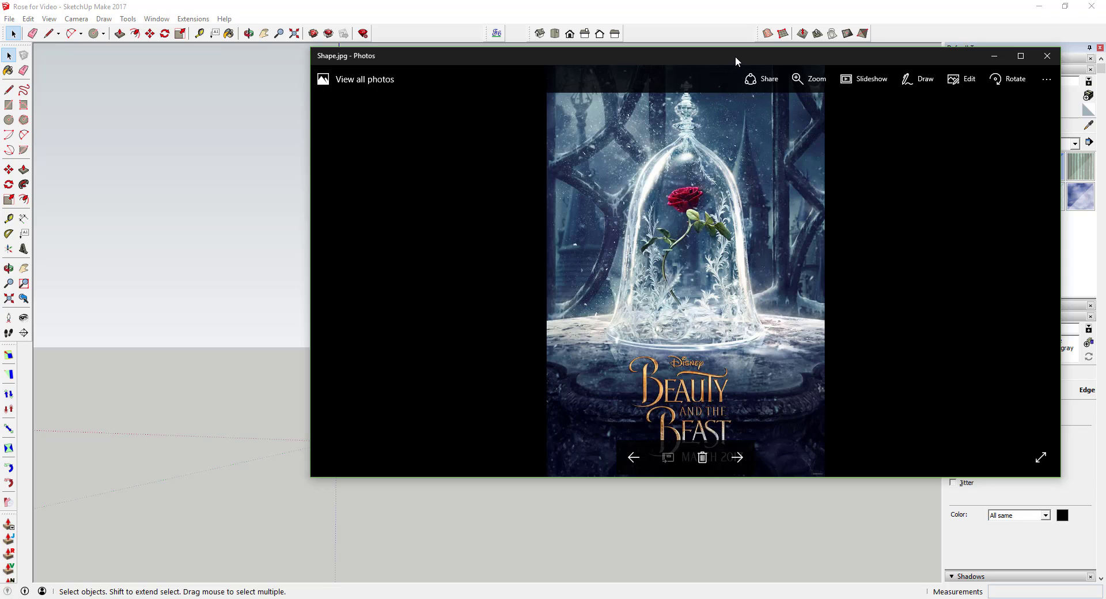
Step: Close the Shape.jpg reference photo and search the 3D Warehouse for "gothic window"
key("alt+F4")
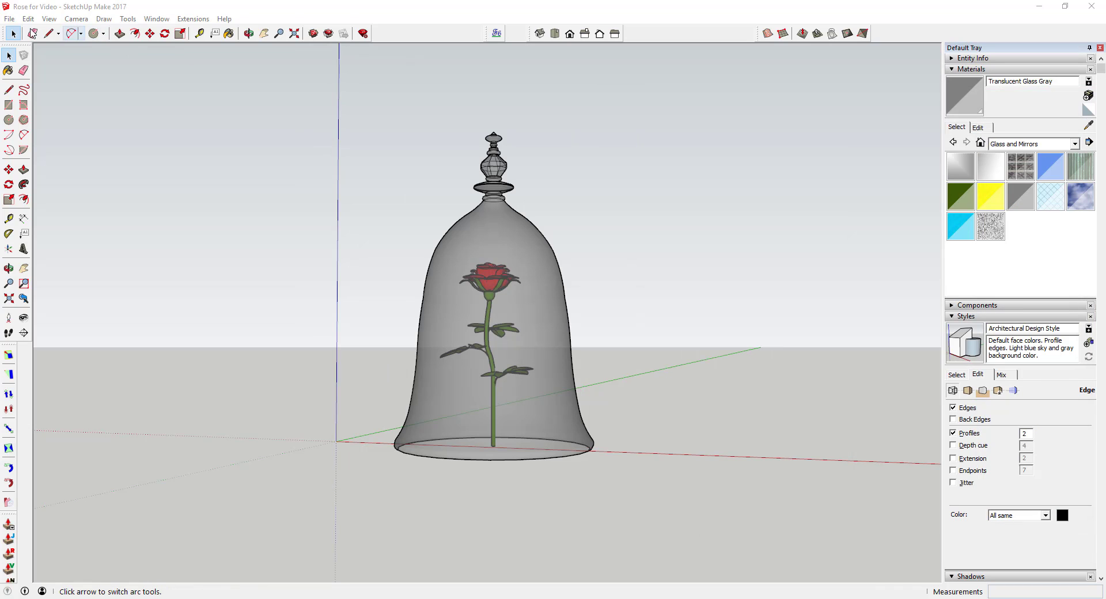
left_click(9, 19)
mouse_move(65, 163)
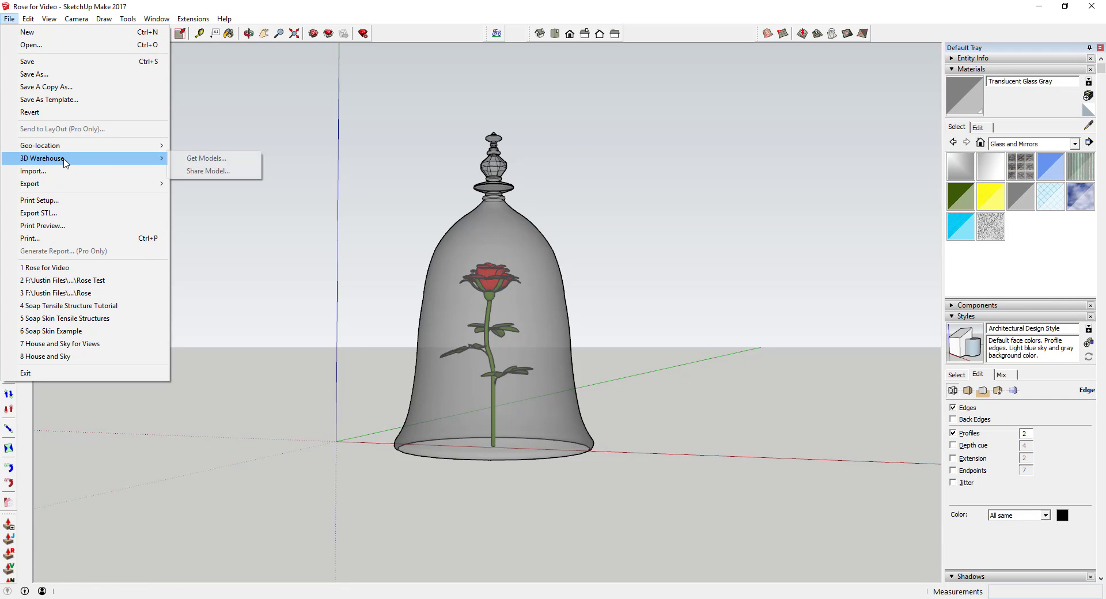
left_click(206, 159)
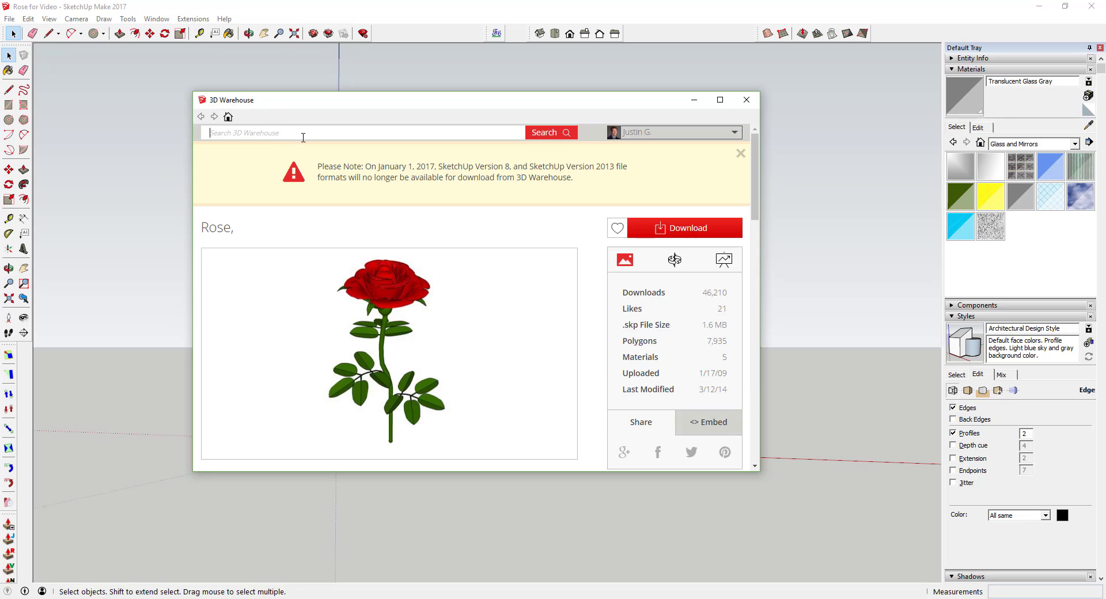
type("gothic window")
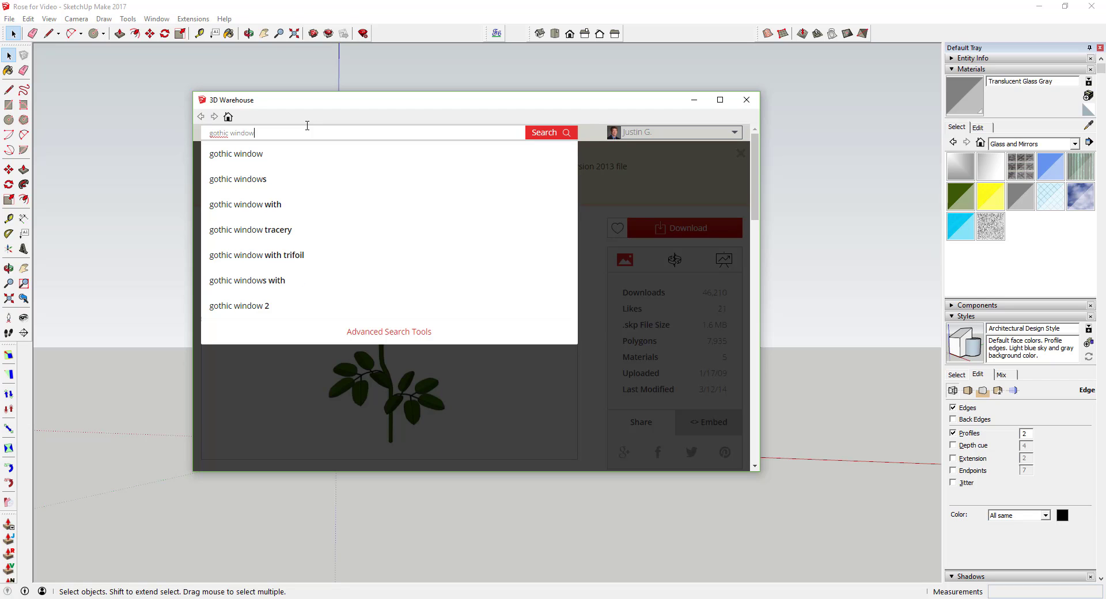
key("Return")
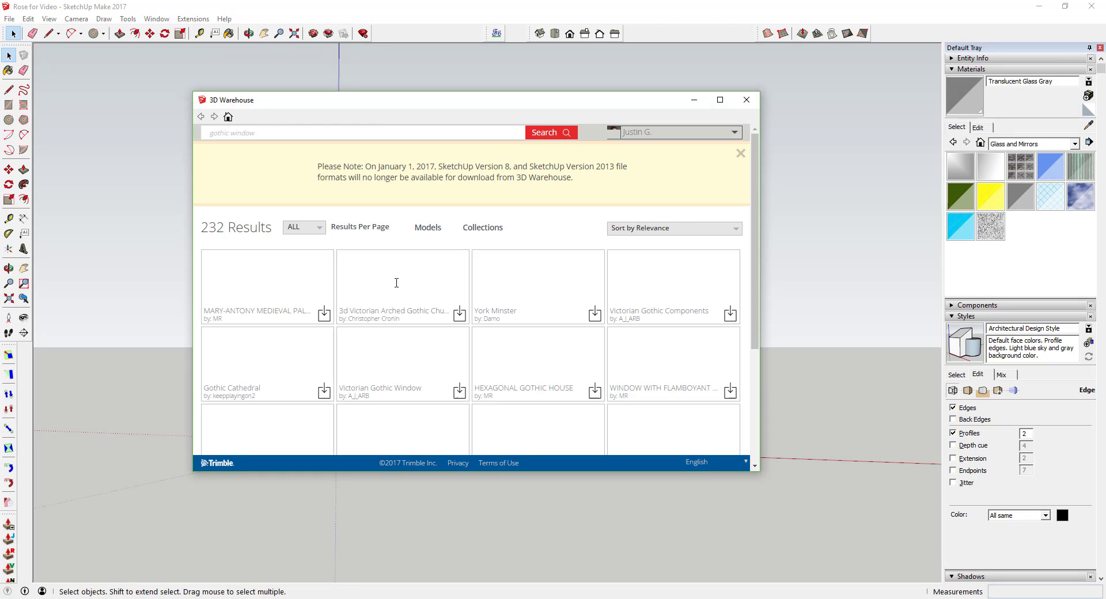
Step: Look through the found models and open the page of the "Big Gothhic Window" model
scroll(426, 305, "down", 3)
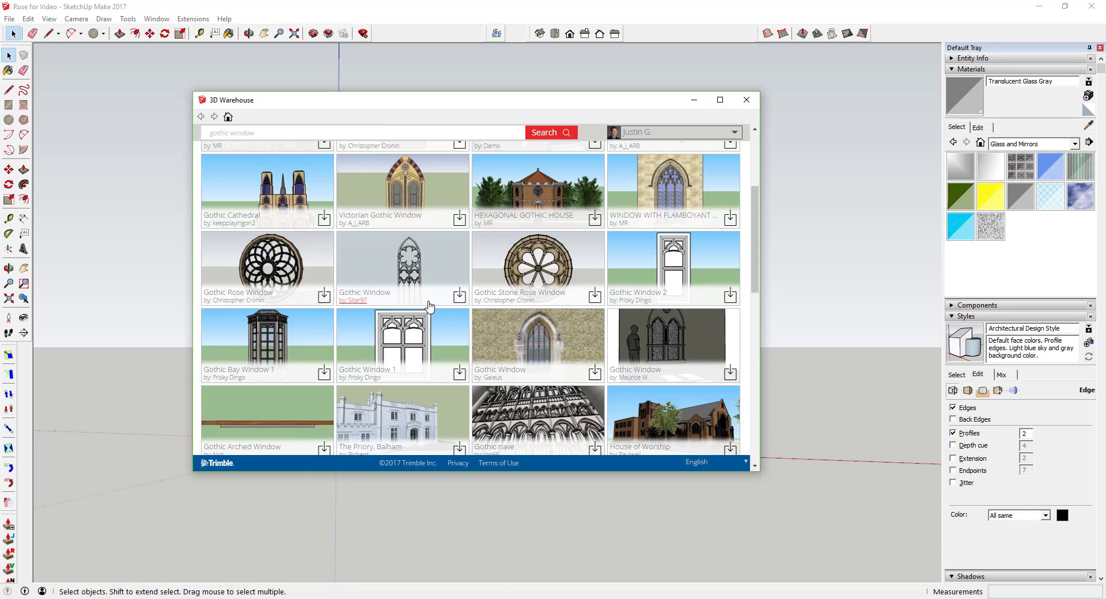
scroll(427, 305, "down", 5)
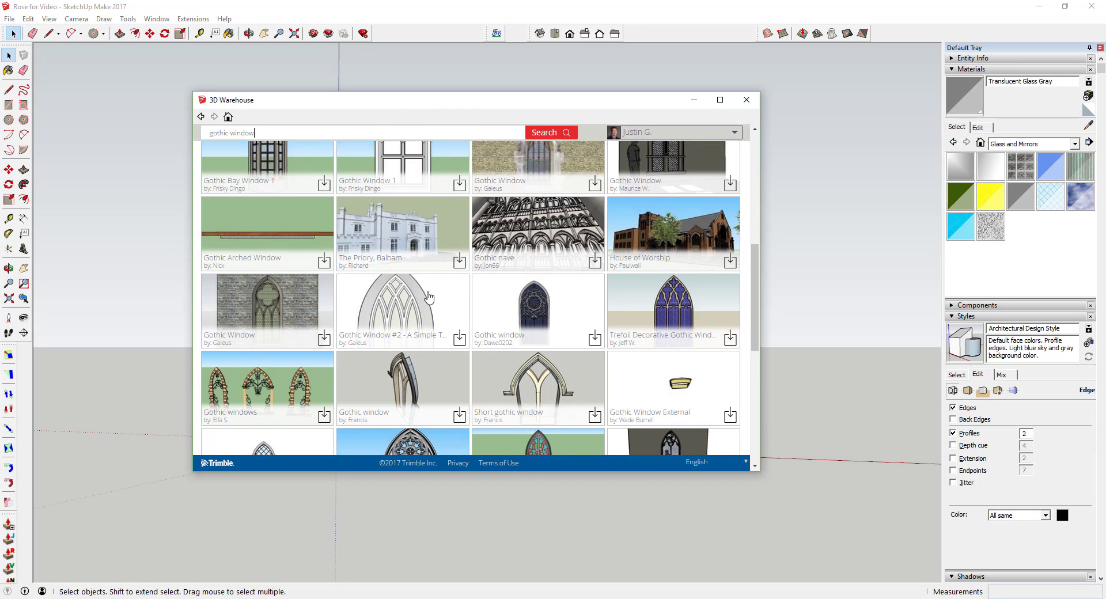
scroll(438, 300, "down", 1)
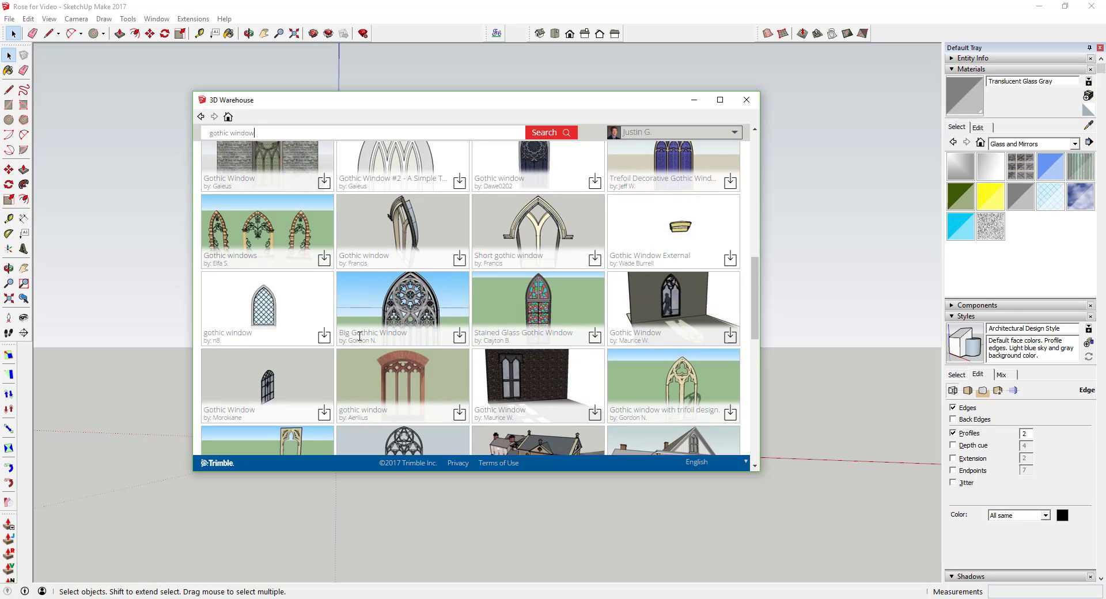
left_click(420, 303)
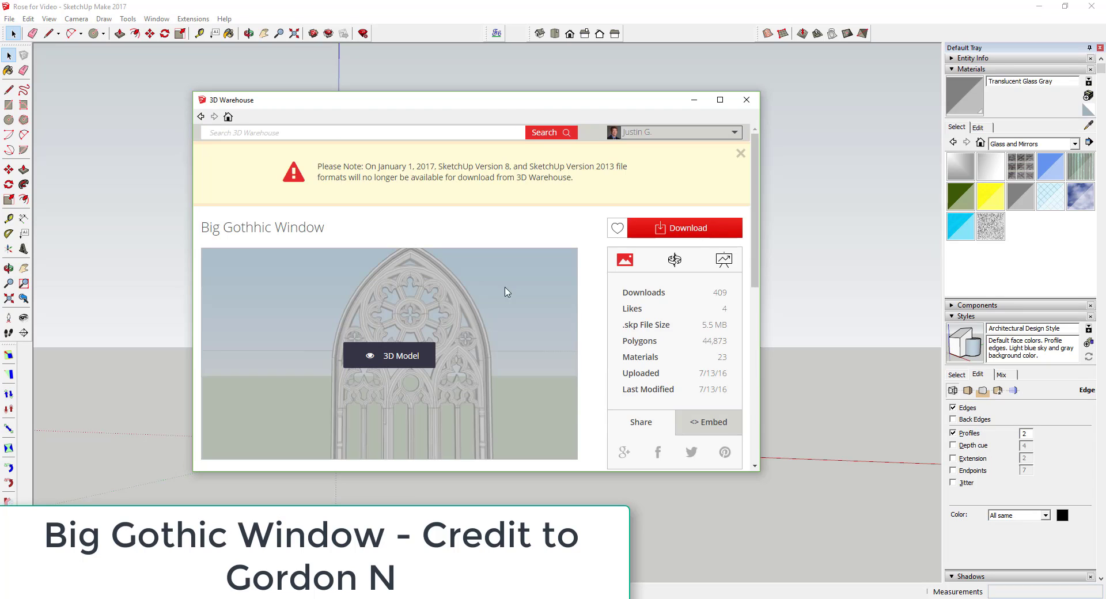
Step: Download the Big Gothhic Window directly into the current model and place it on the ground beside the glass dome
scroll(519, 358, "down", 2)
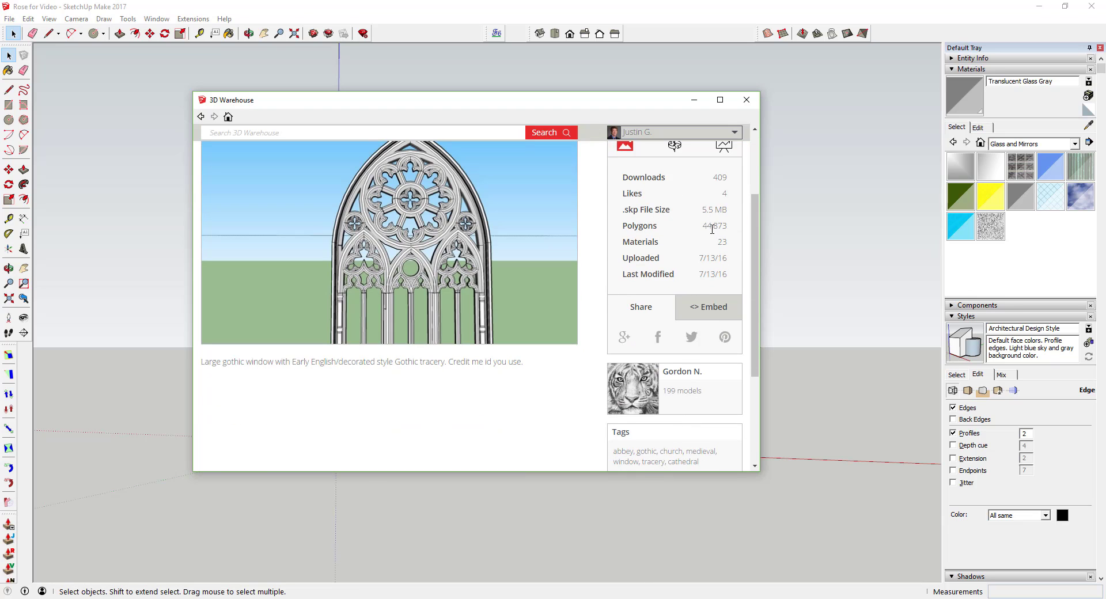
scroll(708, 219, "up", 1)
scroll(708, 224, "down", 1)
scroll(712, 230, "up", 1)
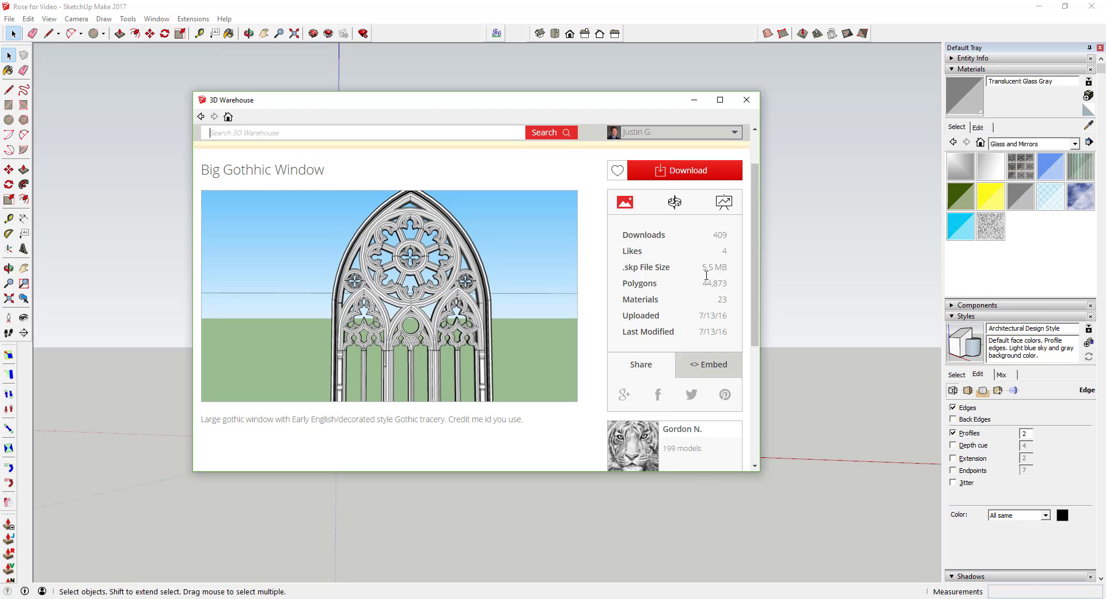
left_click(689, 176)
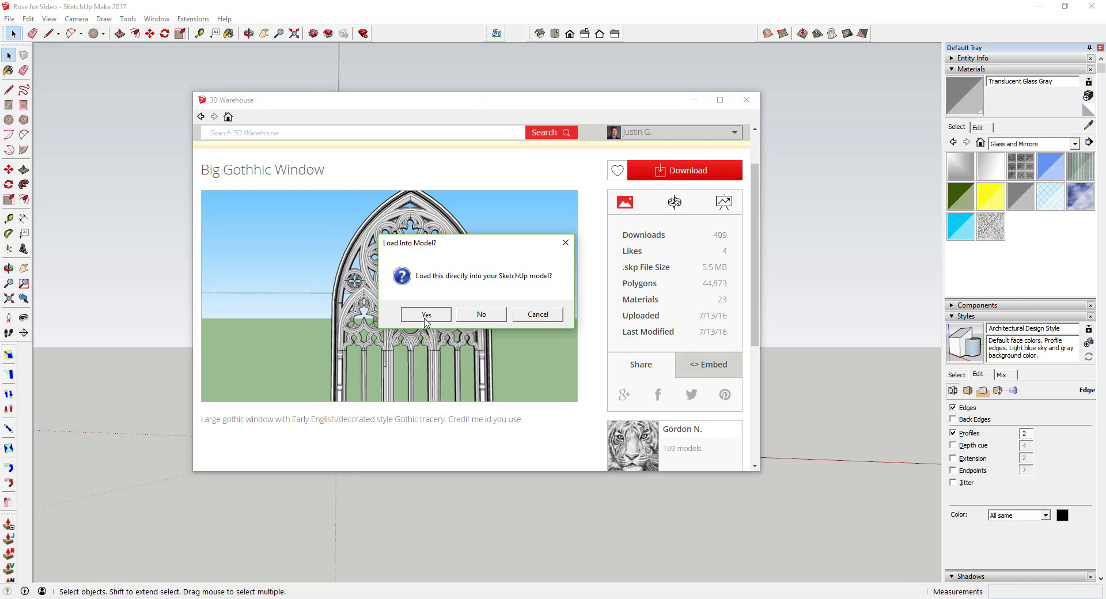
left_click(424, 315)
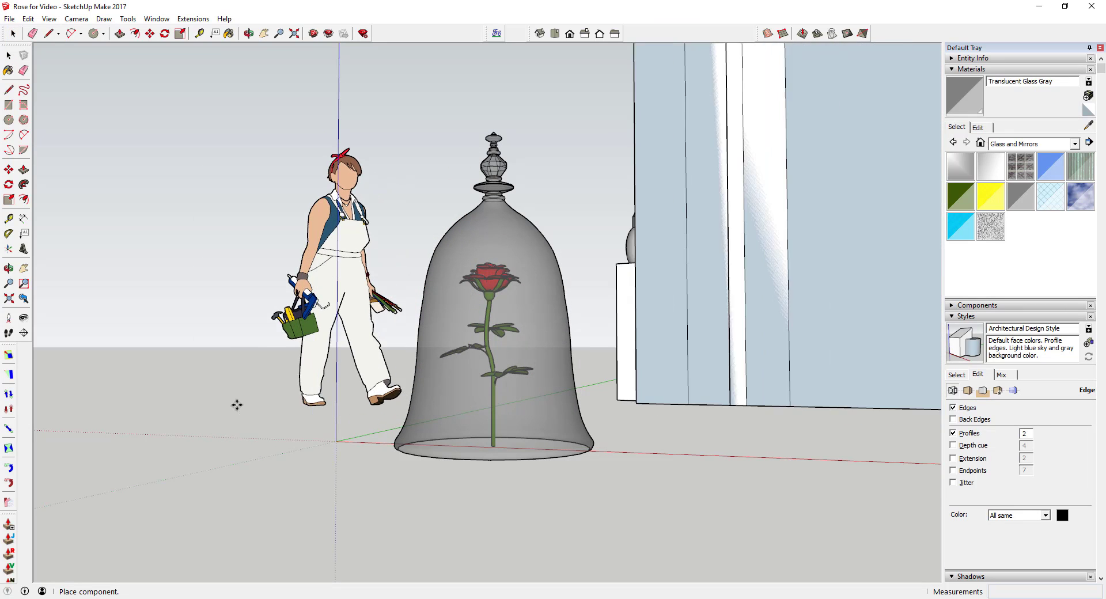
scroll(173, 427, "down", 5)
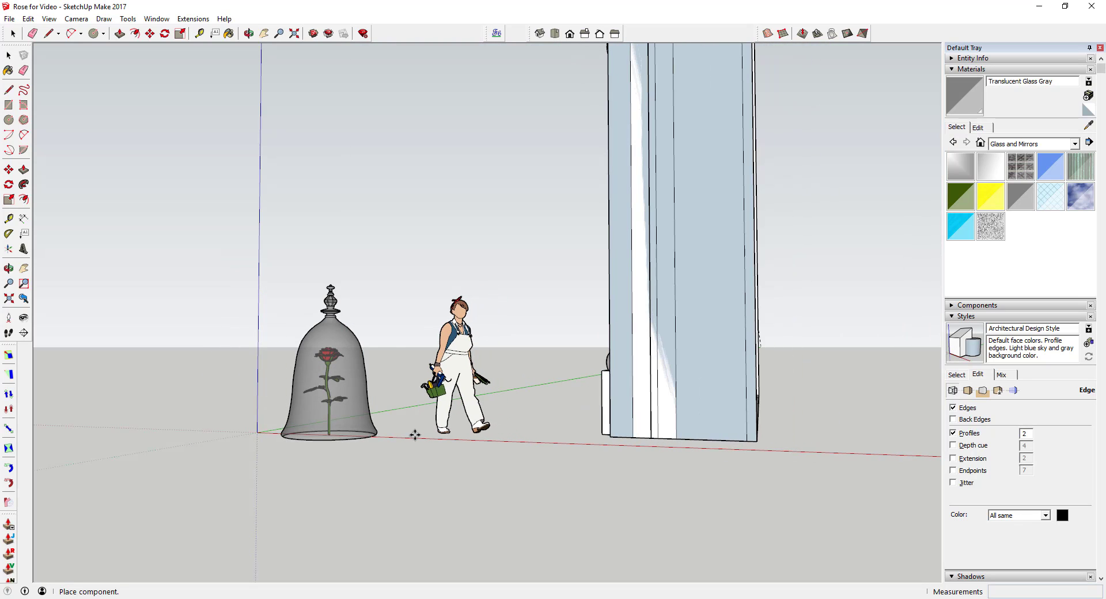
left_click(440, 427)
Step: Open the placed window component, erase the figure of the woman inside it and leave the component
scroll(490, 381, "down", 6)
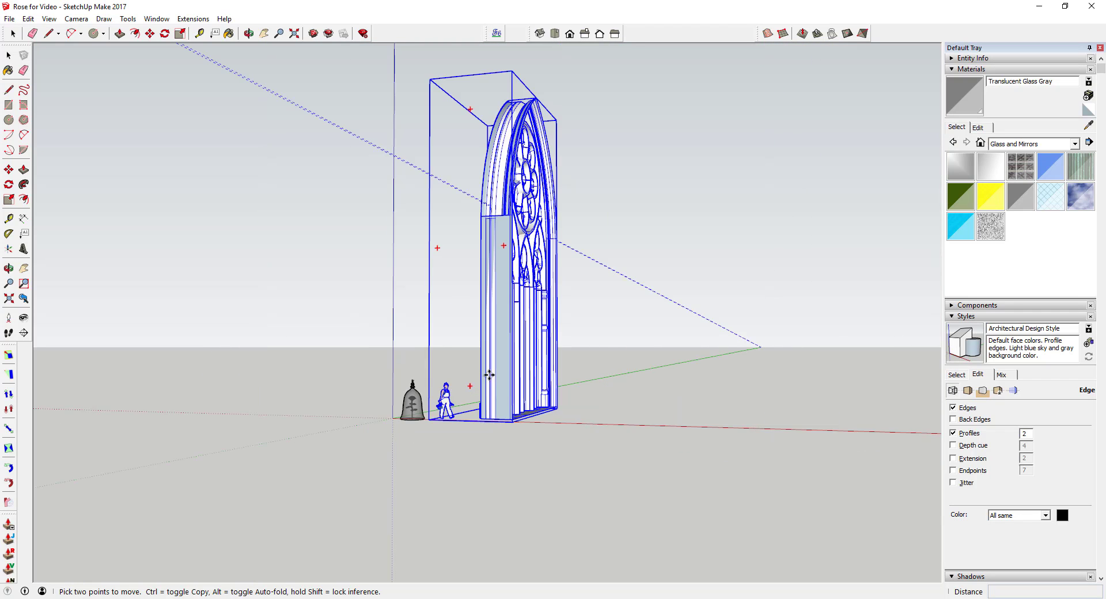
middle_click_drag(493, 382, 490, 403)
scroll(463, 402, "up", 4)
key("space")
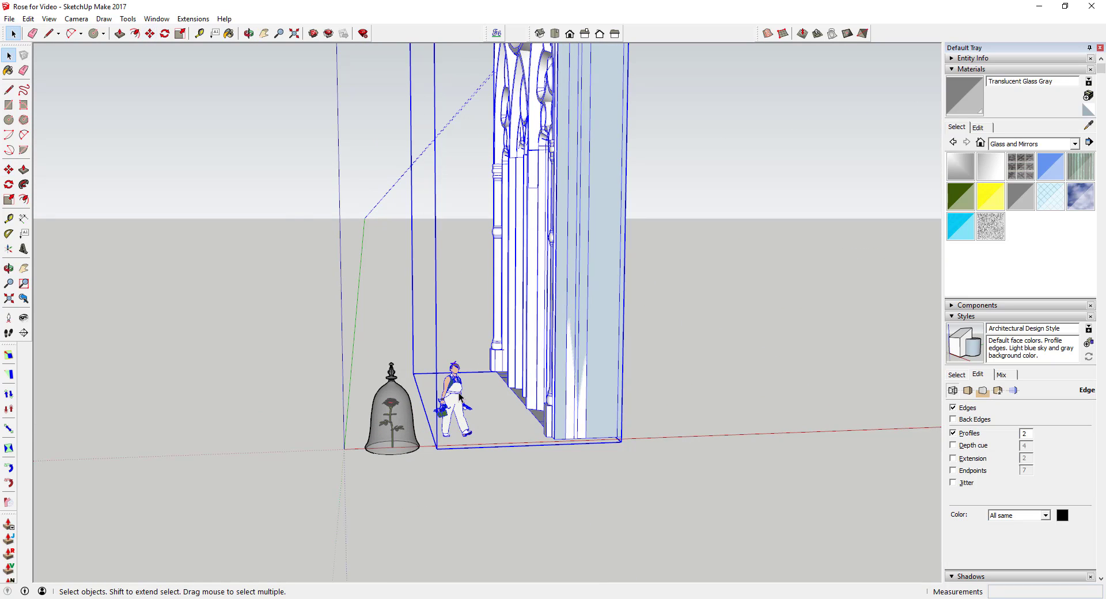
double_click(459, 395)
key("e")
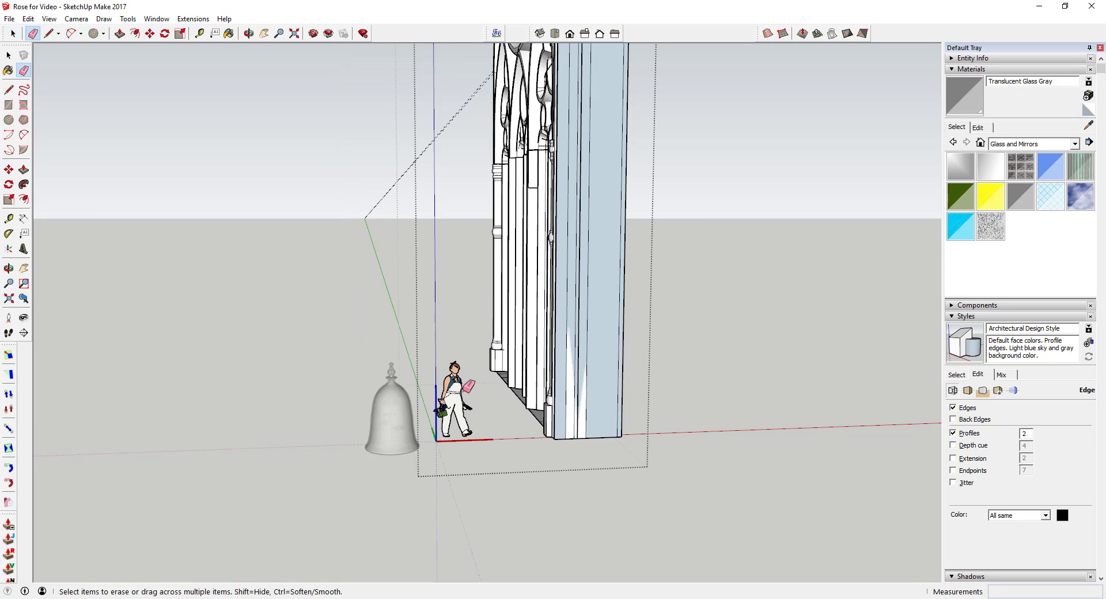
left_click(459, 387)
key("space")
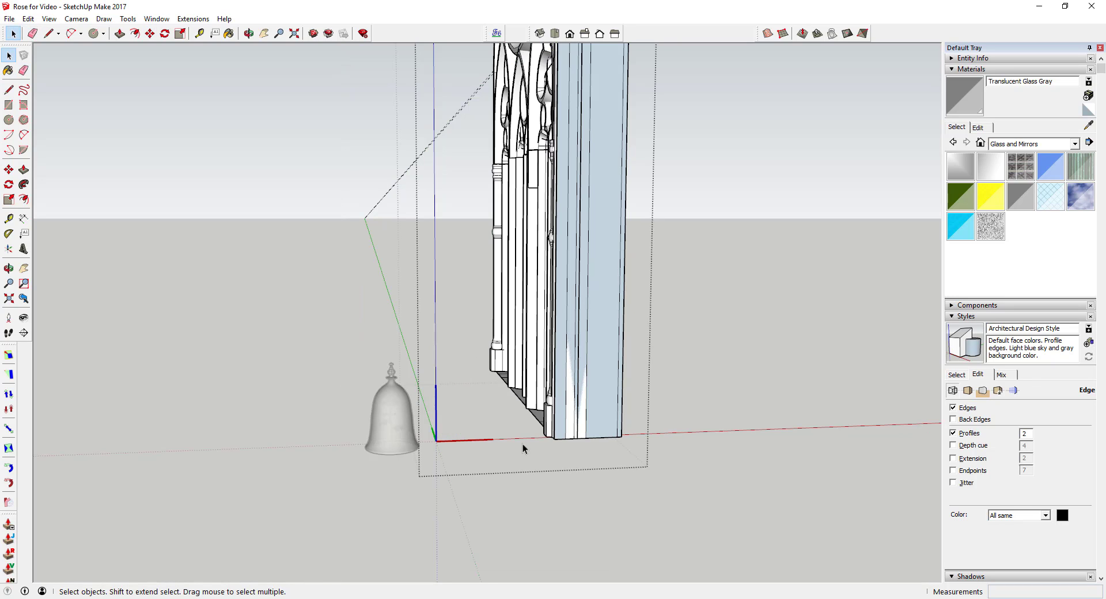
key("Escape")
Step: Rotate the gothic window component about its vertical axis so its front runs parallel to the red axis behind the dome
scroll(512, 440, "down", 8)
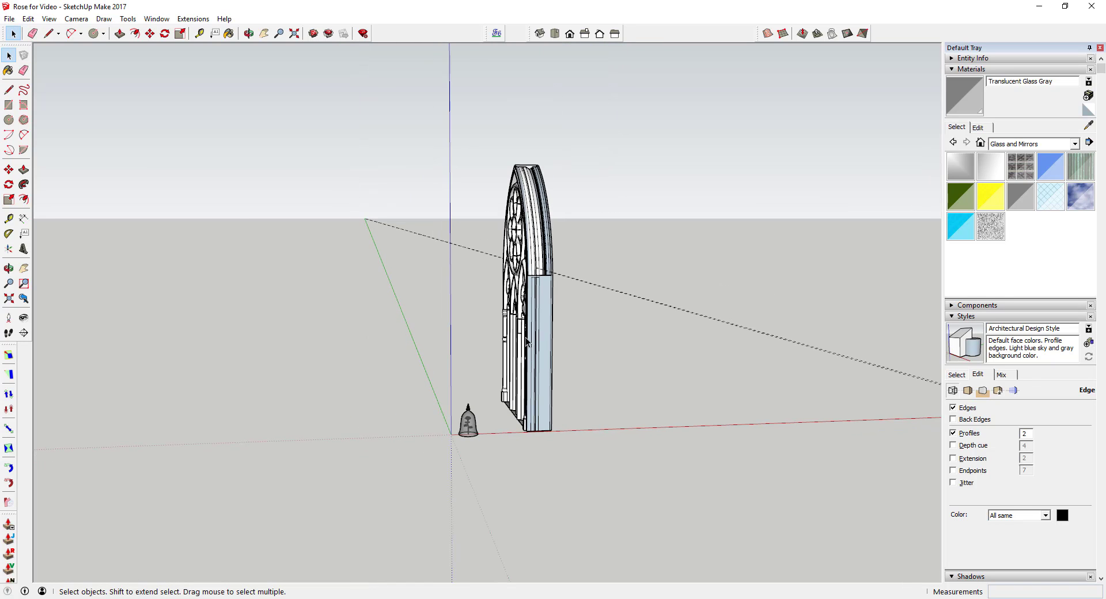
left_click(526, 343)
middle_click_drag(526, 342, 530, 427)
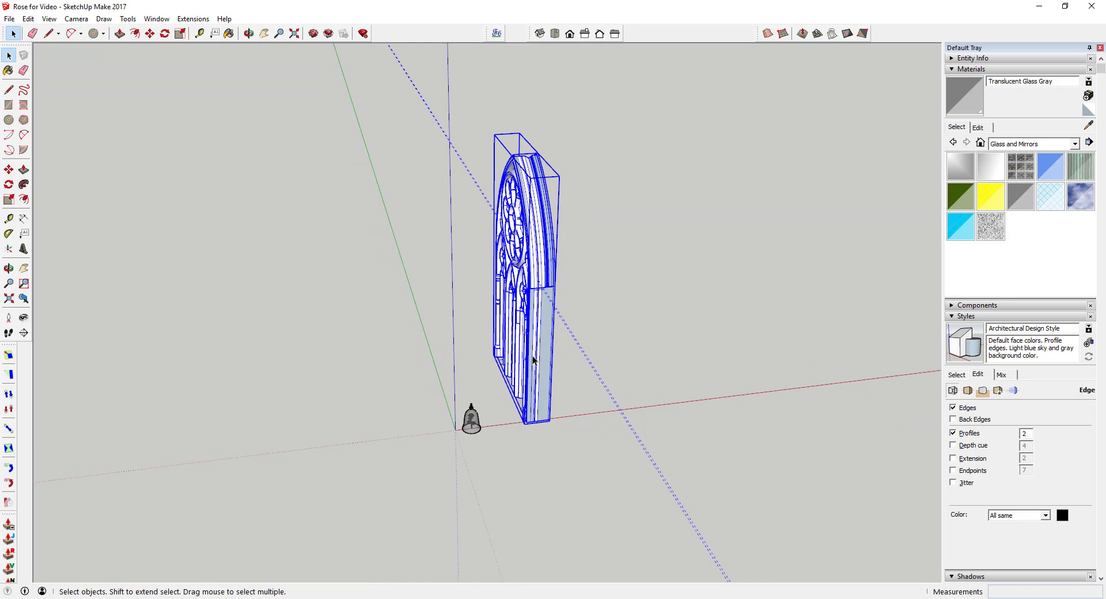
key("m")
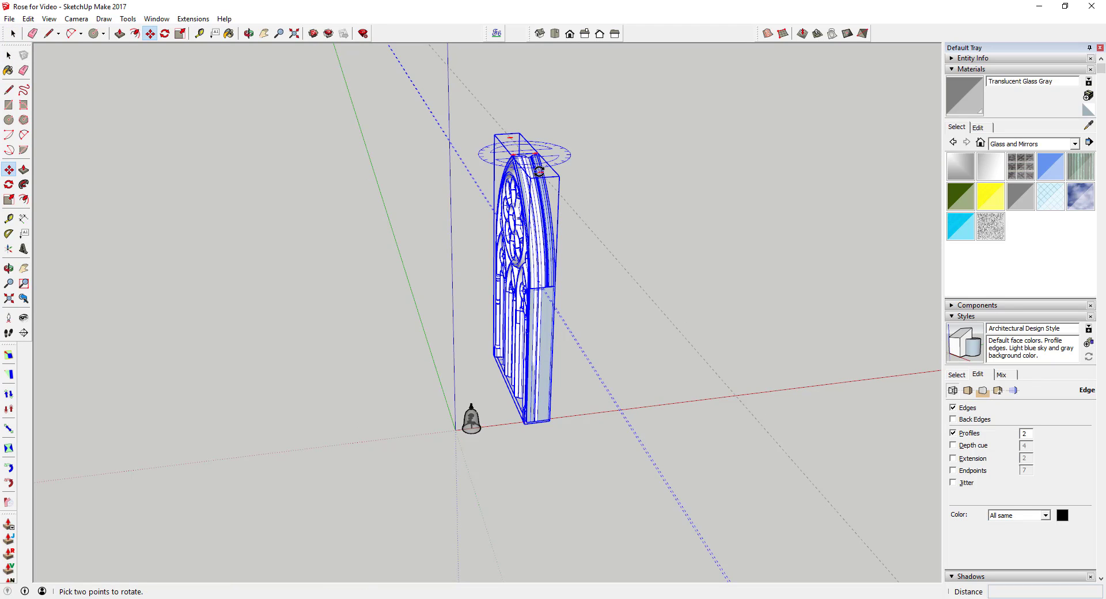
left_click(538, 171)
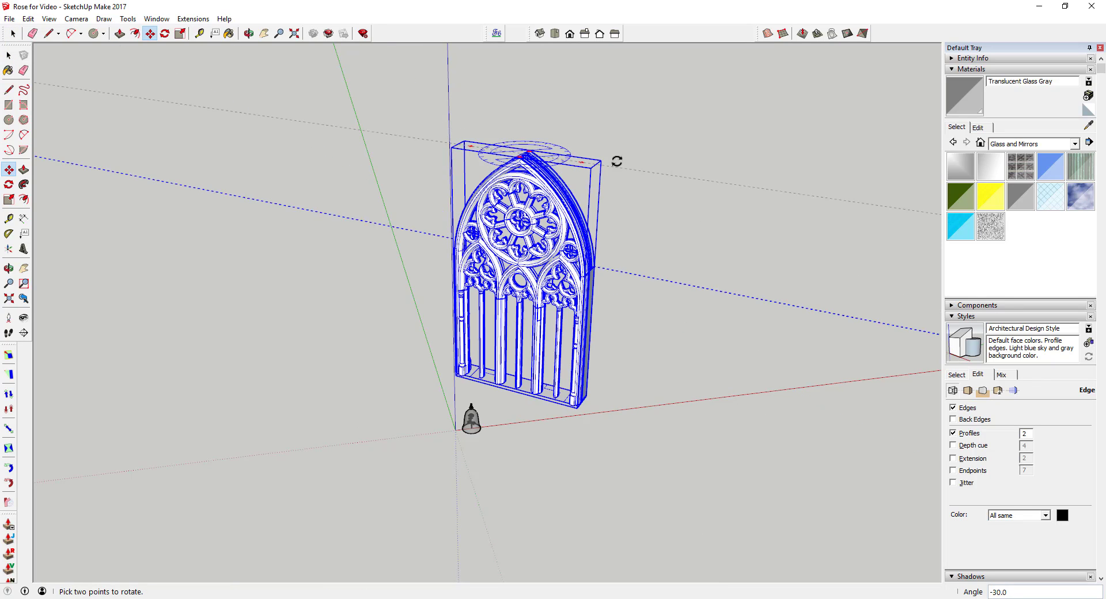
left_click(688, 141)
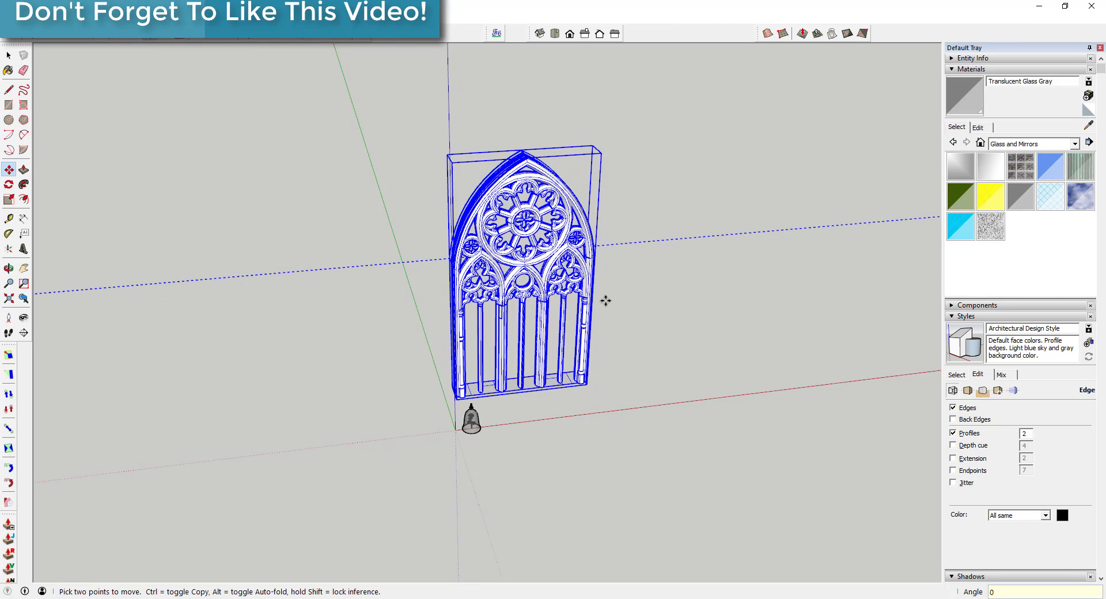
Step: Scale the gothic window down uniformly from its upper corner to about 0.39 of its size
middle_click_drag(473, 436, 470, 422)
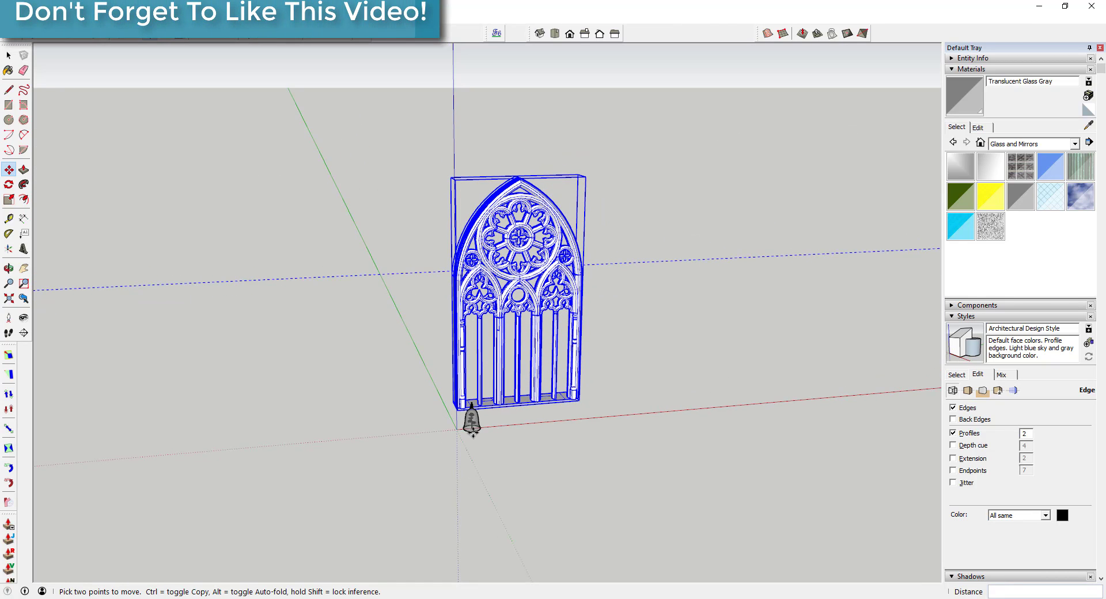
scroll(468, 421, "up", 3)
key("space")
scroll(469, 421, "up", 2)
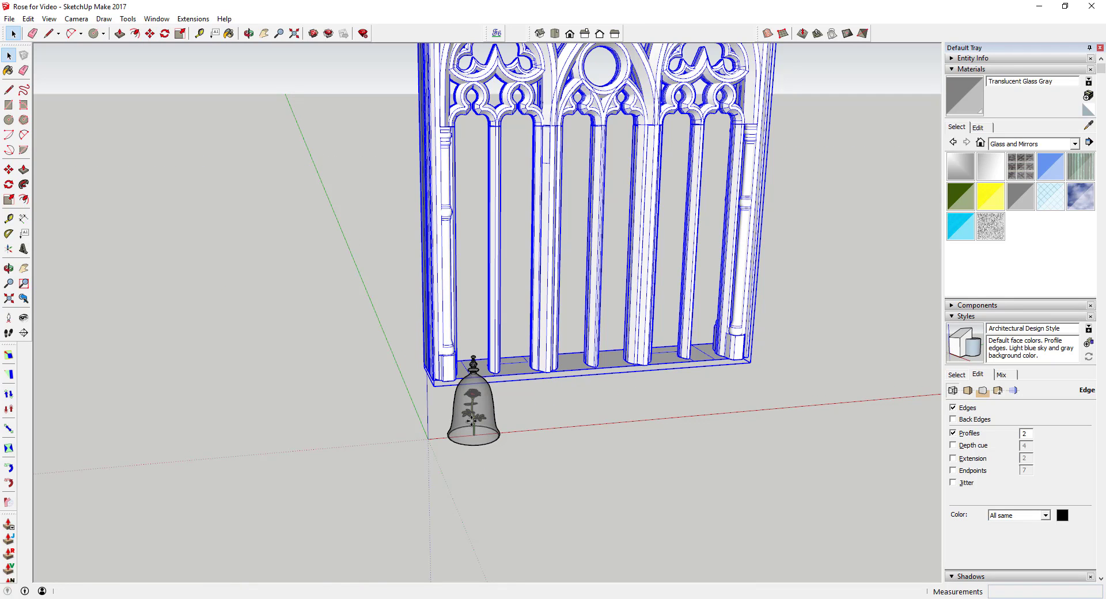
scroll(471, 423, "down", 4)
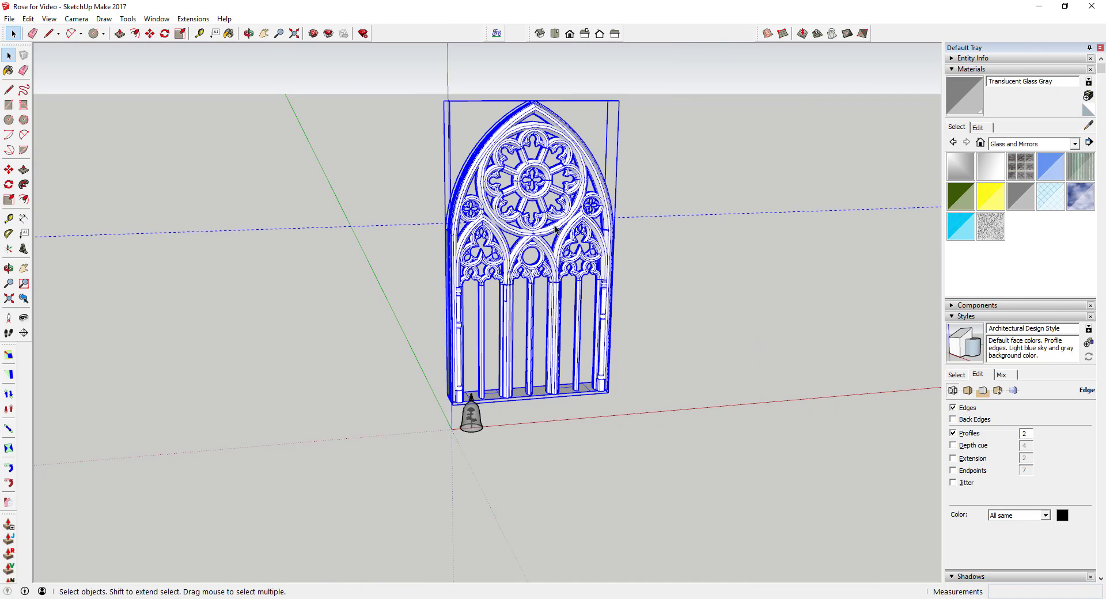
key("s")
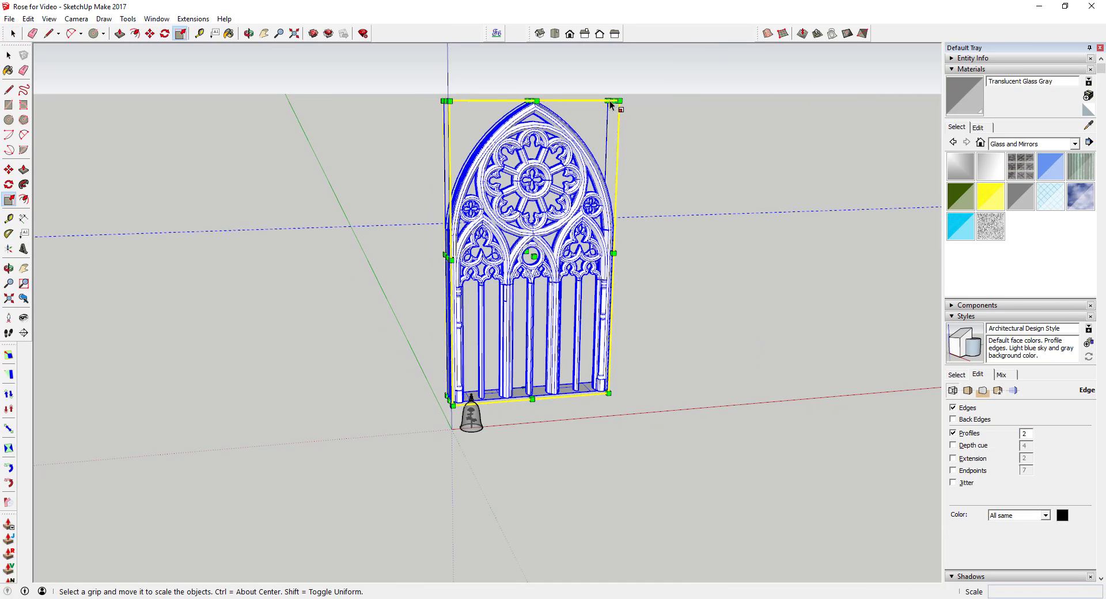
left_click_drag(615, 102, 585, 133)
left_click_drag(558, 179, 515, 282)
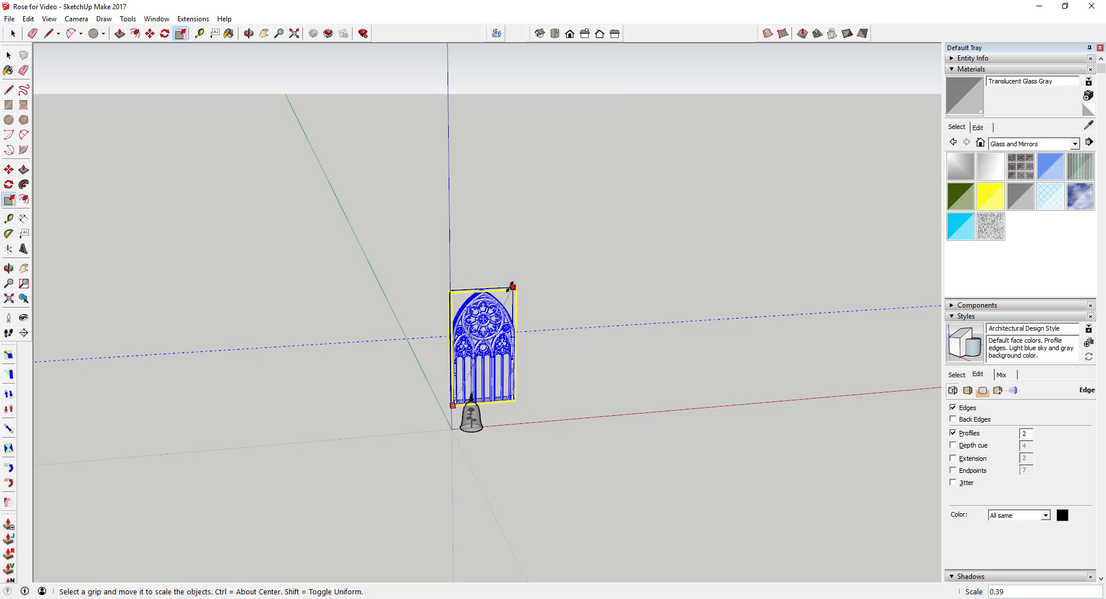
key("space")
Step: Examine the scaled window's tracery and base, and compare its size with the glass dome
scroll(497, 376, "up", 1)
scroll(495, 369, "up", 5)
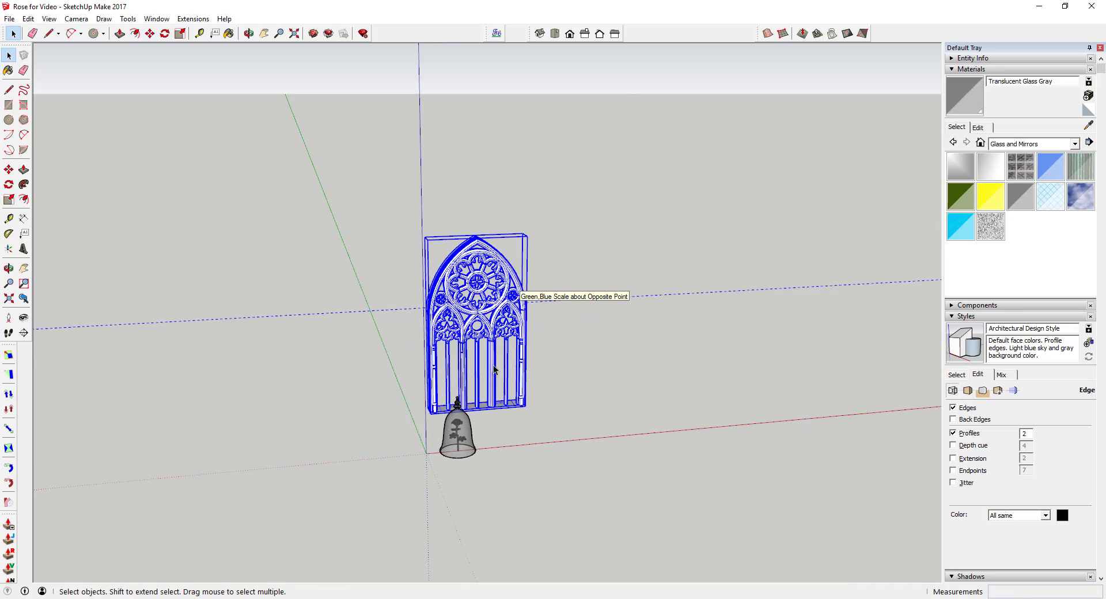
middle_click_drag(494, 364, 467, 461)
left_click(335, 522)
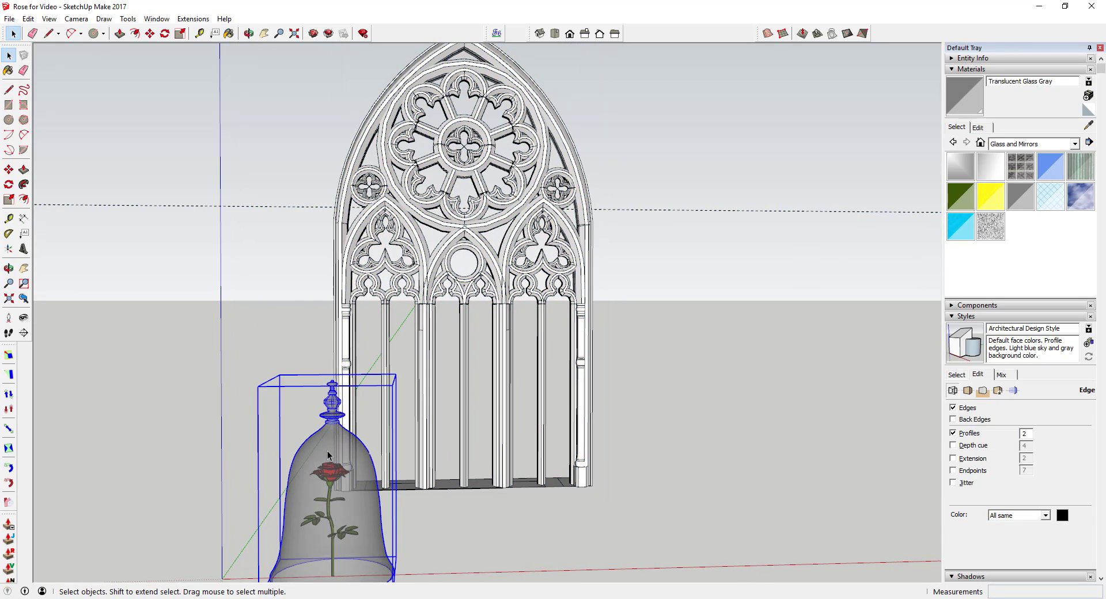
scroll(378, 523, "down", 2)
scroll(447, 343, "up", 1)
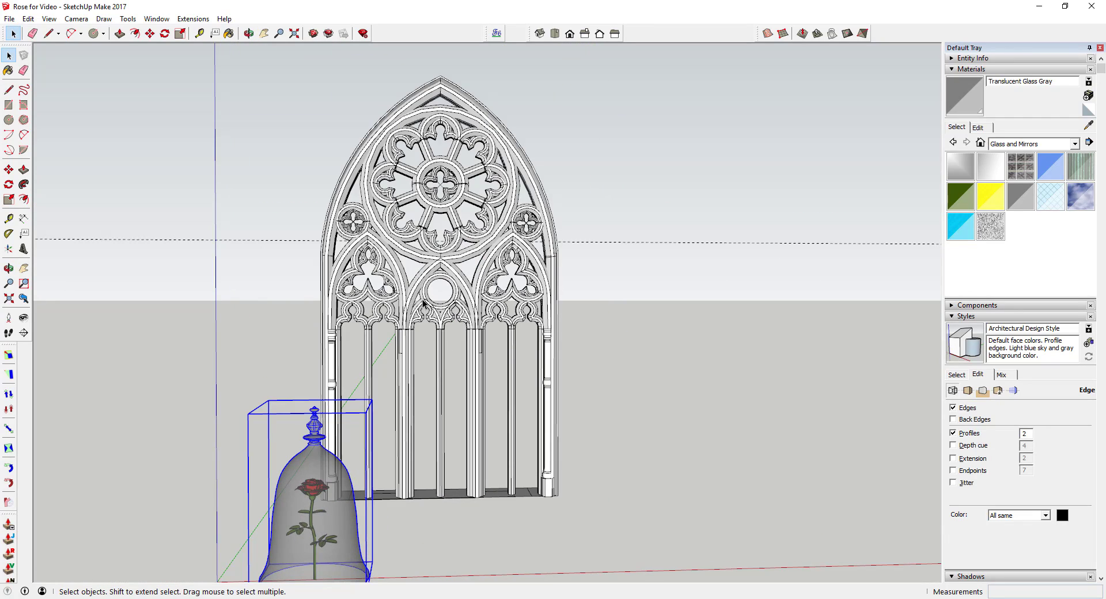
middle_click_drag(426, 305, 435, 339)
scroll(426, 481, "up", 2)
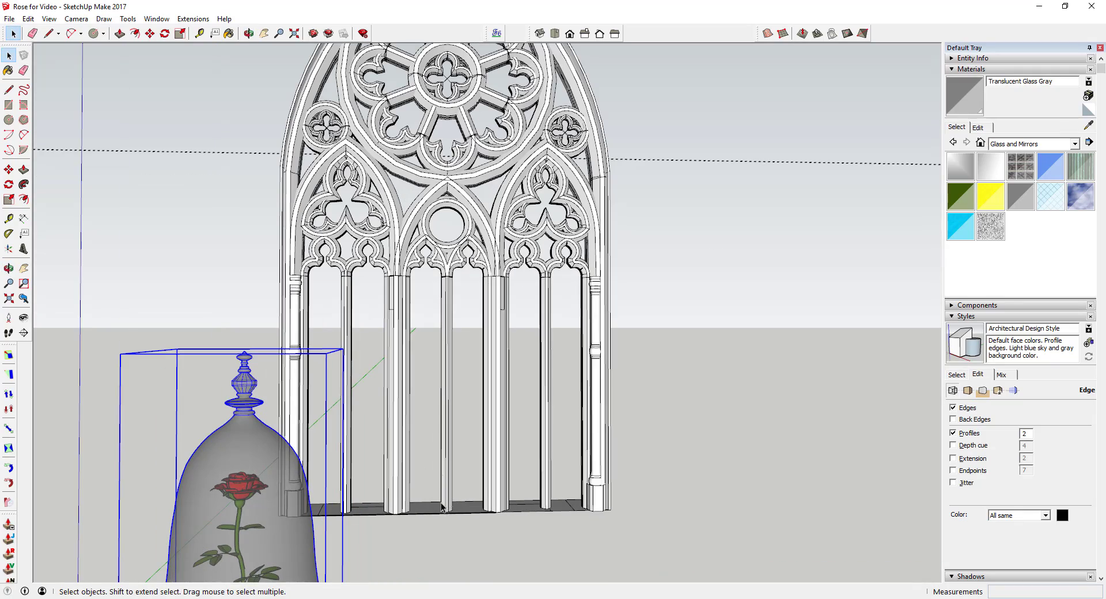
middle_click_drag(442, 507, 434, 442)
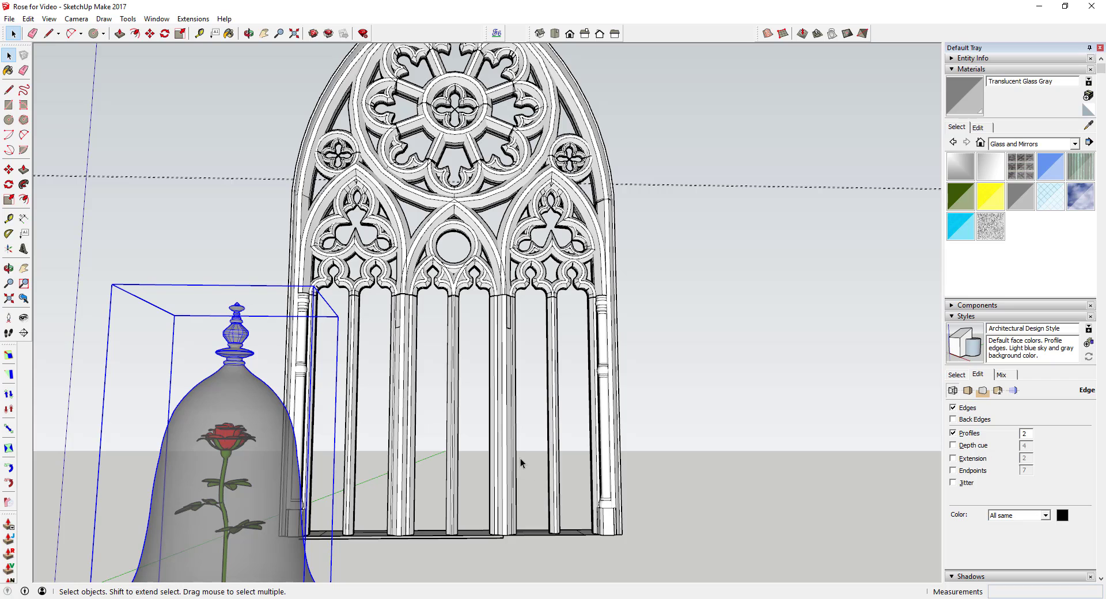
scroll(403, 445, "down", 4)
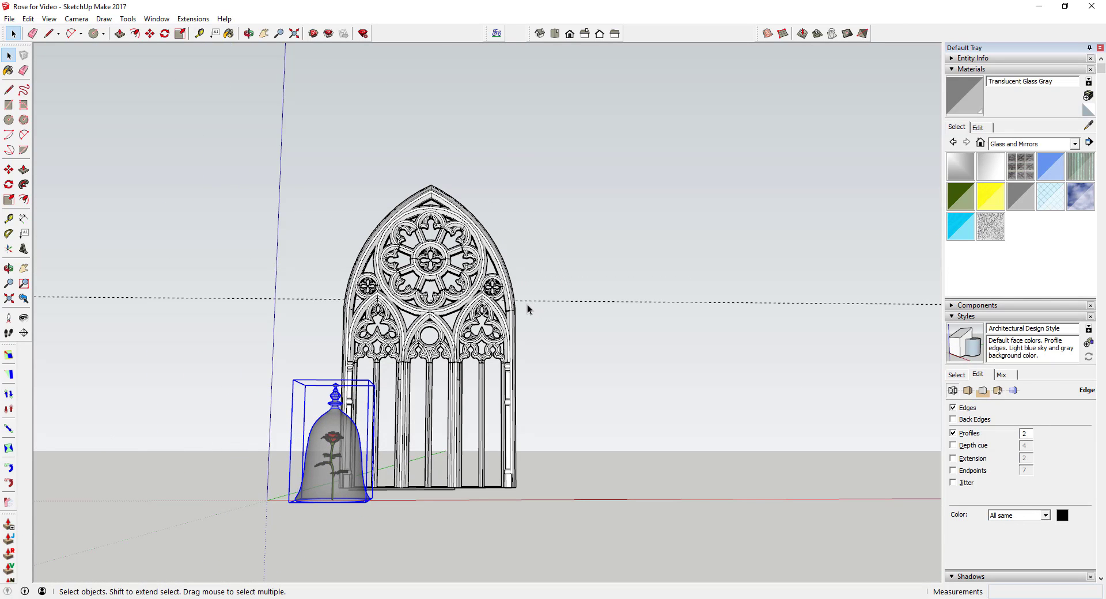
Step: Open the gothic window component and its nested components level by level to reach the long dashed horizontal guide line
double_click(528, 301)
key("e")
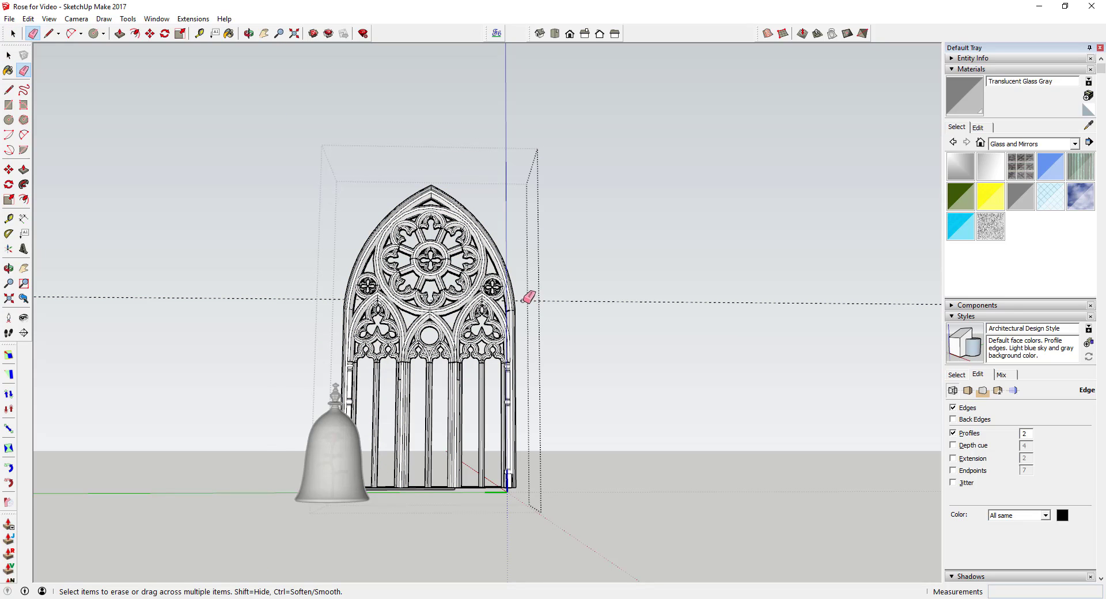
key("space")
key("ctrl+a")
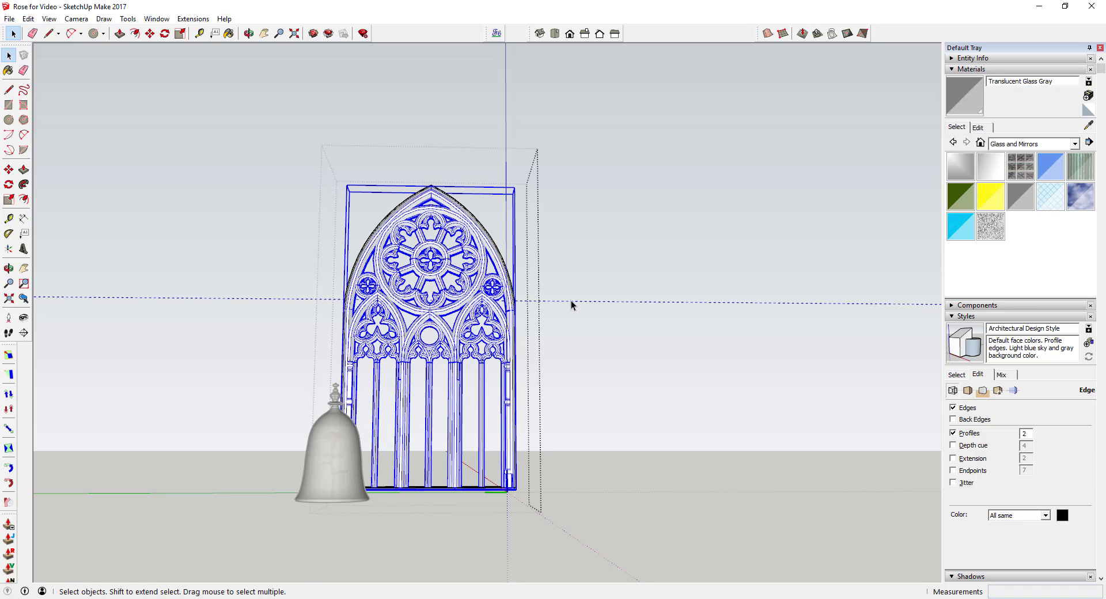
key("Return")
key("ctrl+a")
key("Return")
key("ctrl+a")
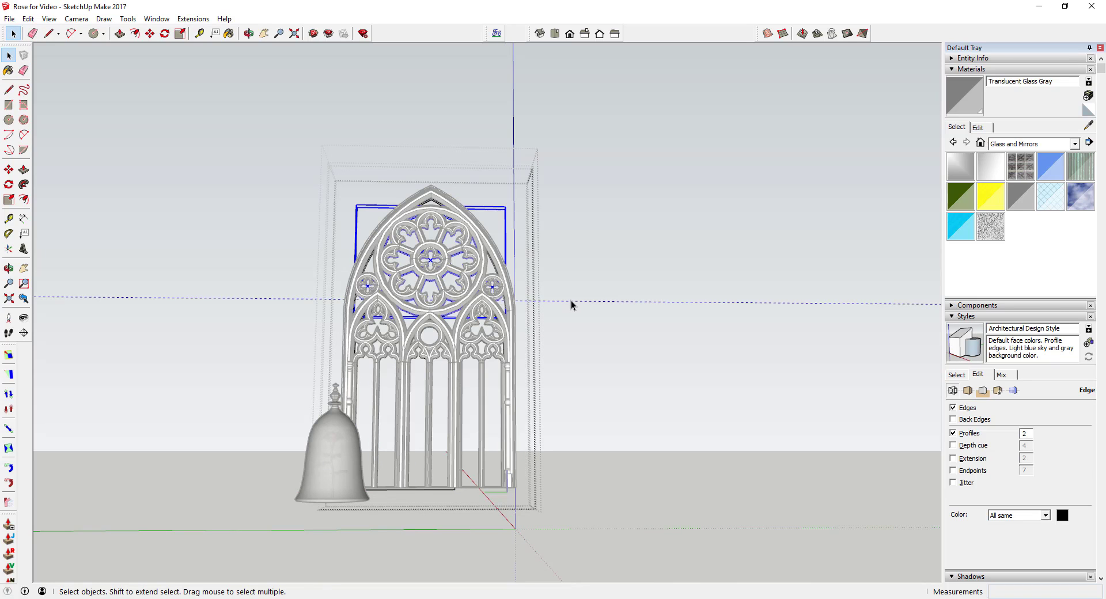
key("Return")
key("ctrl+a")
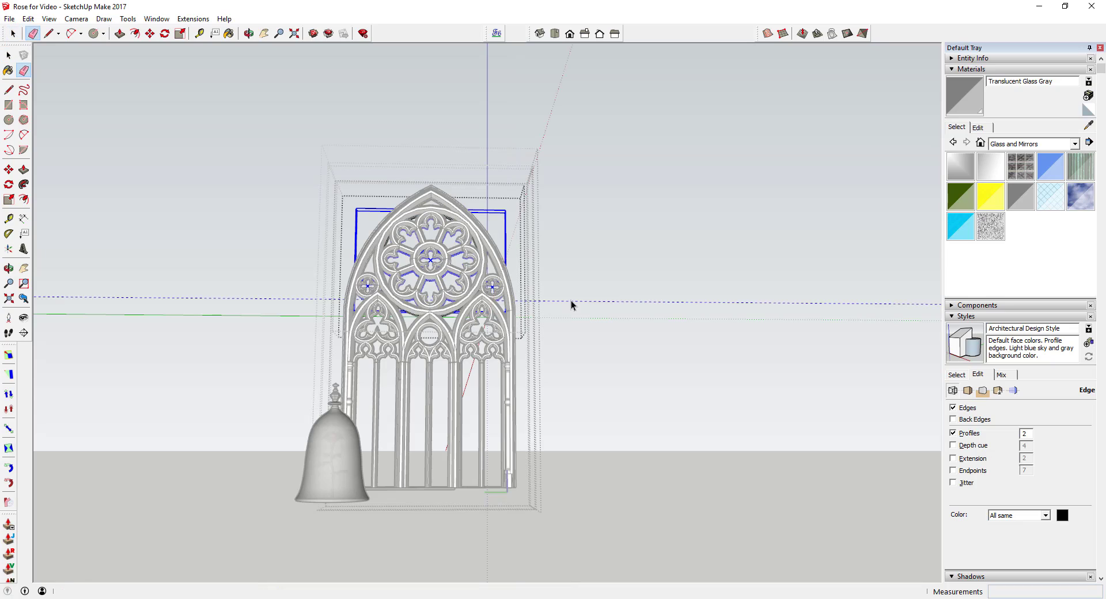
key("Escape")
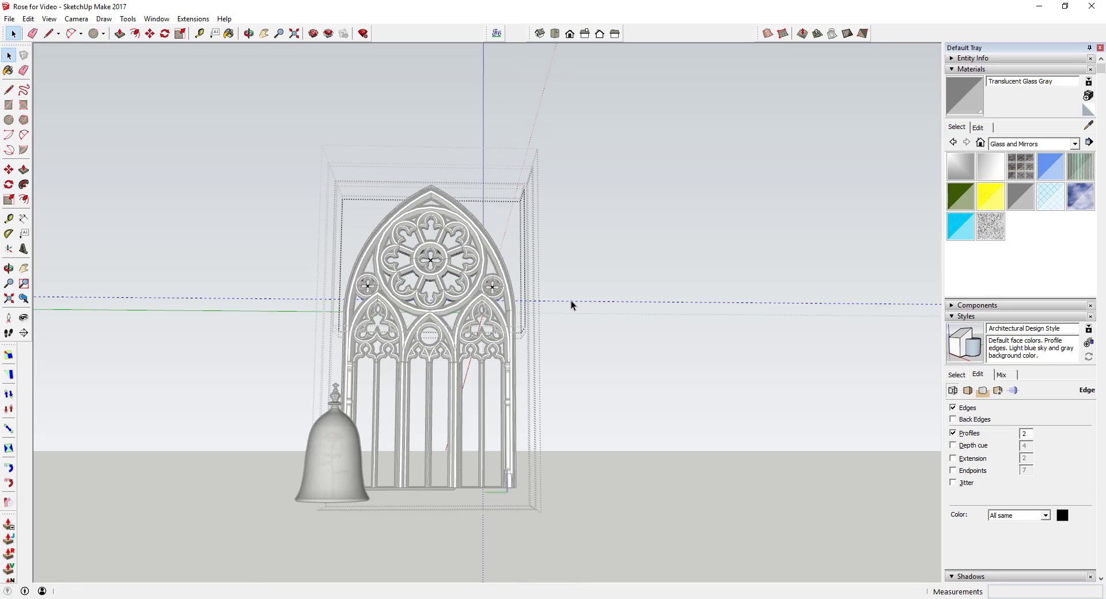
key("e")
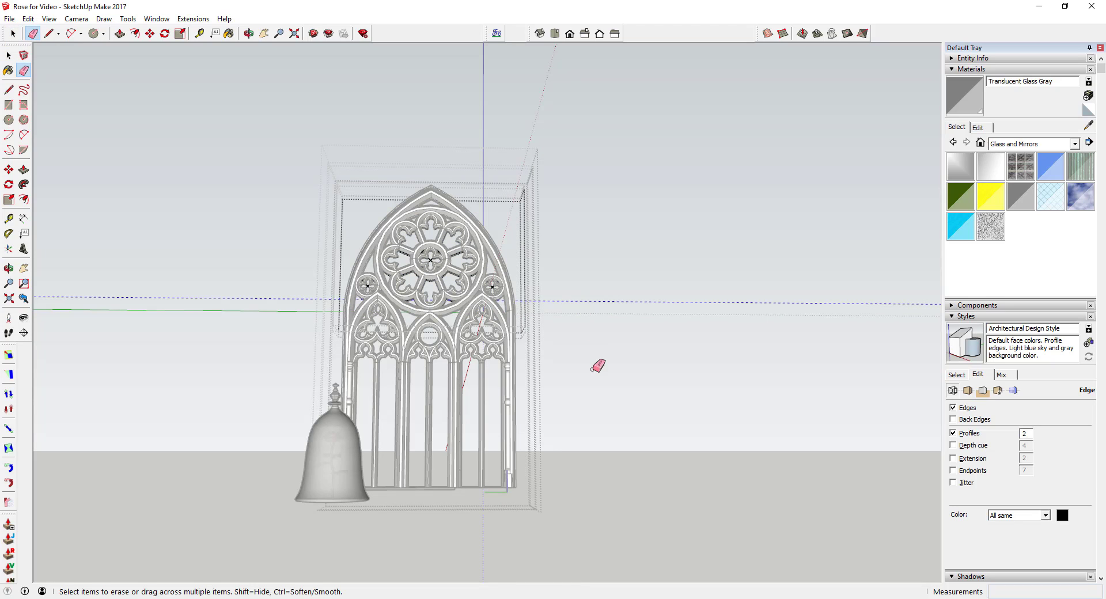
key("space")
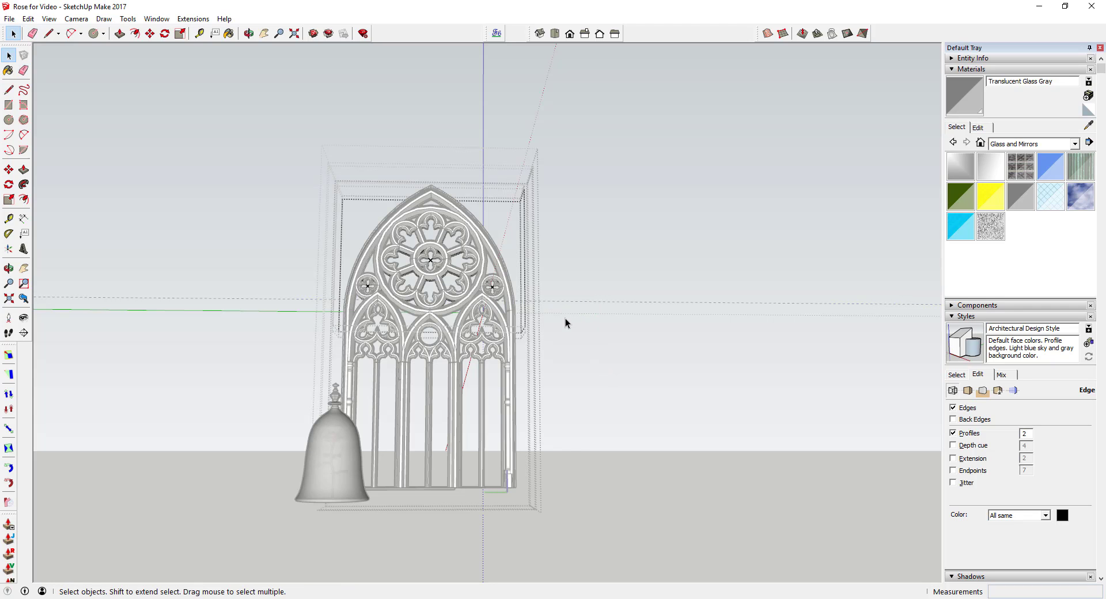
Step: Delete the dashed horizontal guide line from the nested component holding the rose tracery, and close all the window's component levels
mouse_move(562, 336)
middle_mouse_down()
mouse_move(548, 414)
mouse_move(596, 251)
middle_mouse_up()
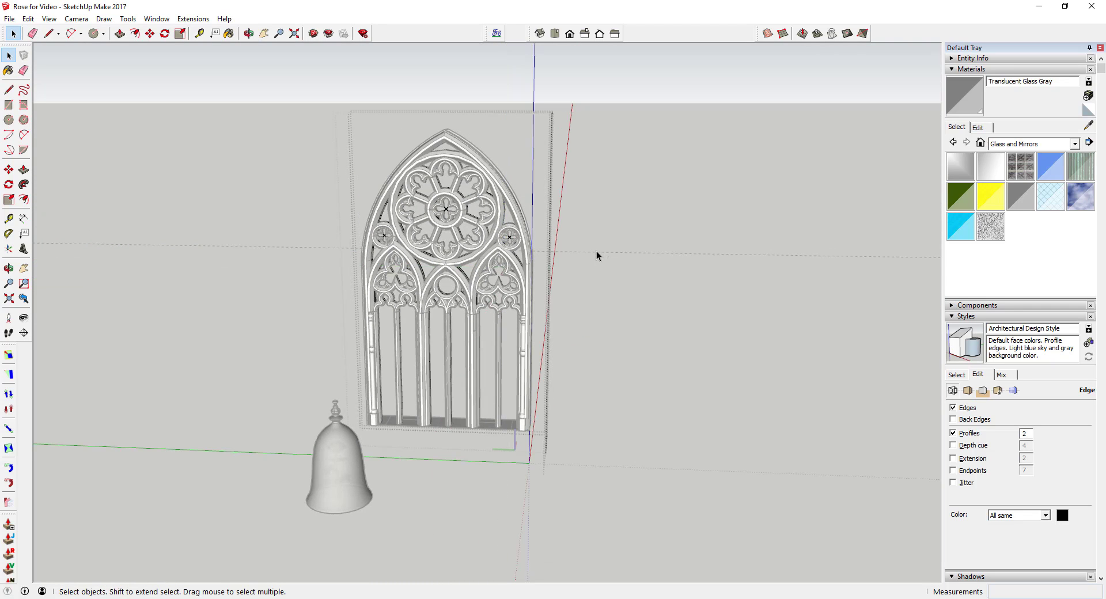
key("ctrl+a")
double_click(597, 250)
double_click(597, 251)
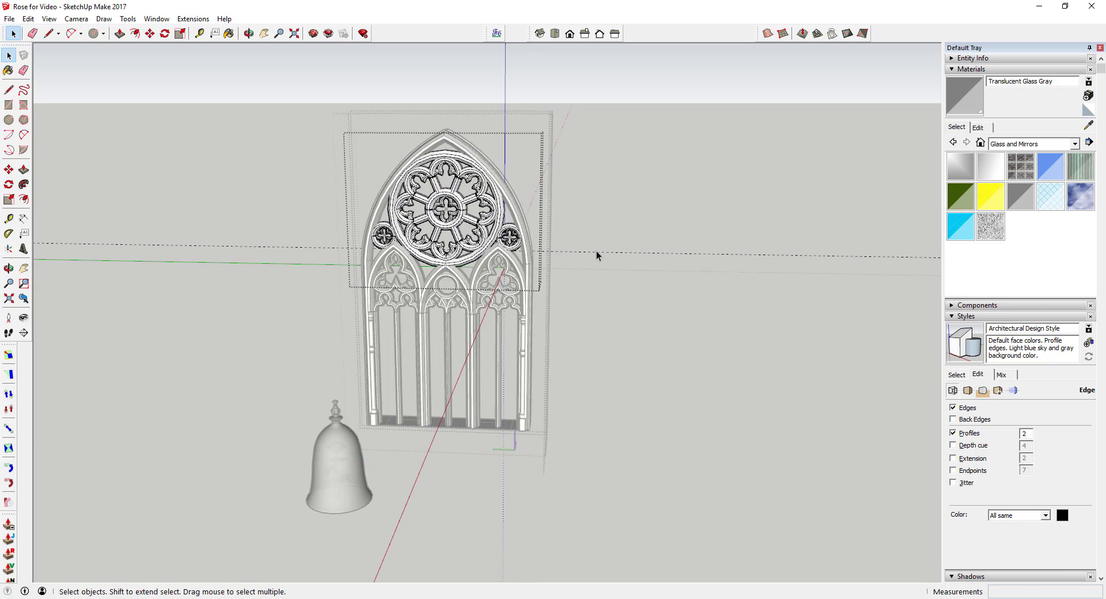
left_click(592, 251)
key("e")
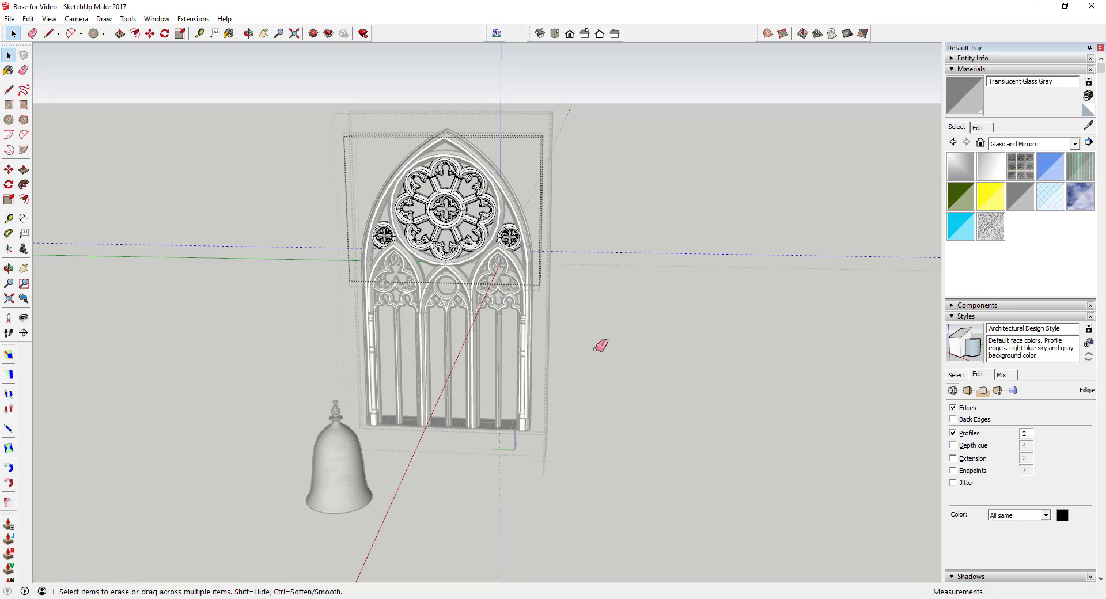
key("space")
key("Delete")
key("Escape")
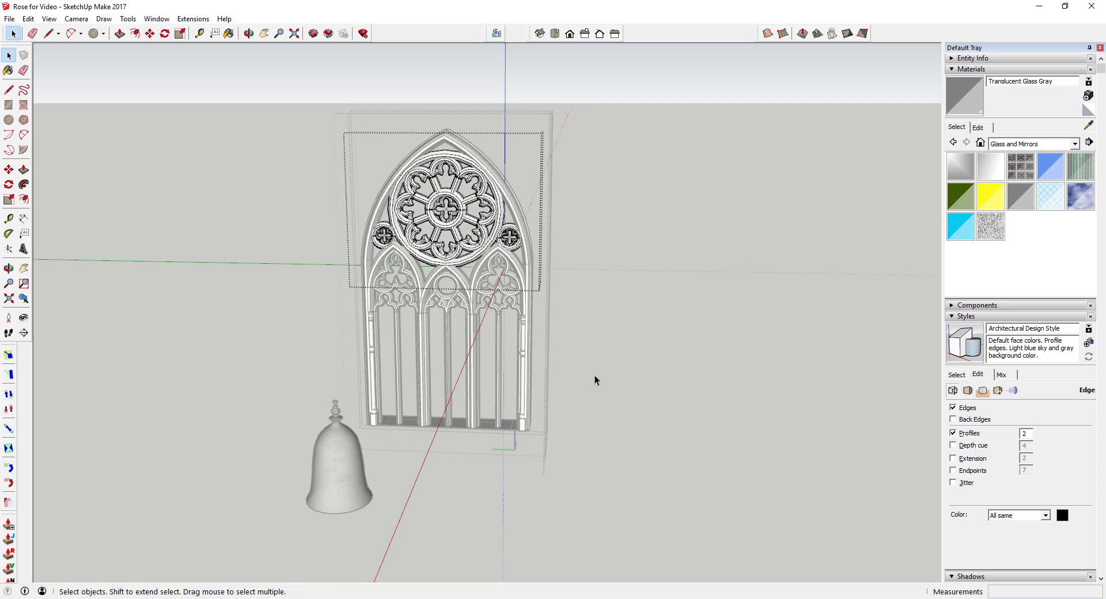
key("Escape")
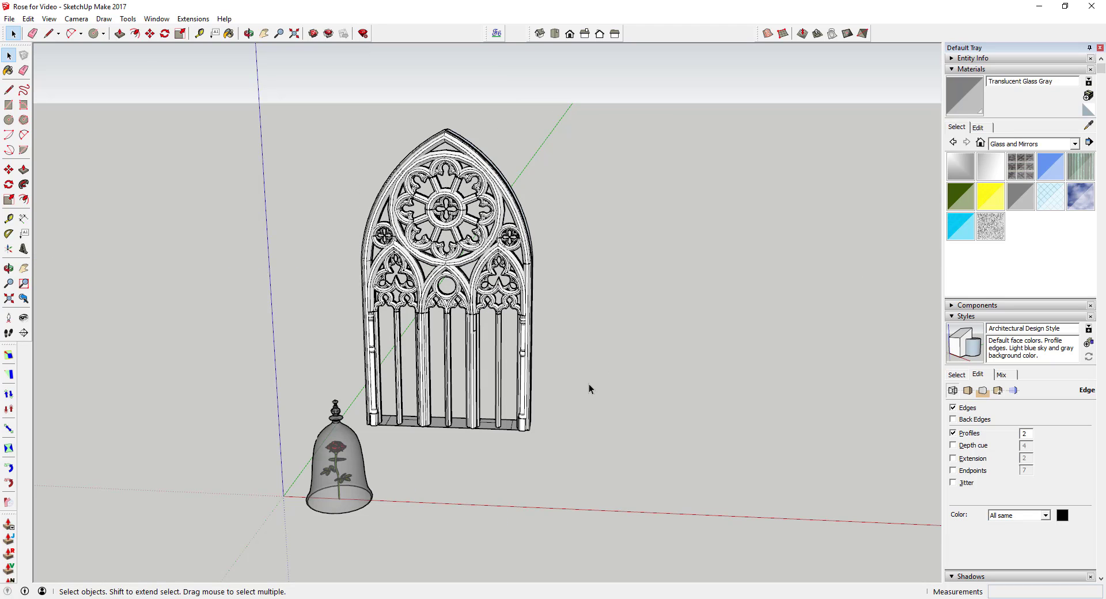
Step: Select the rose together with its glass dome and combine them into one group
key("o")
middle_click_drag(442, 353, 308, 444)
left_click_drag(229, 346, 368, 519)
right_click(322, 427)
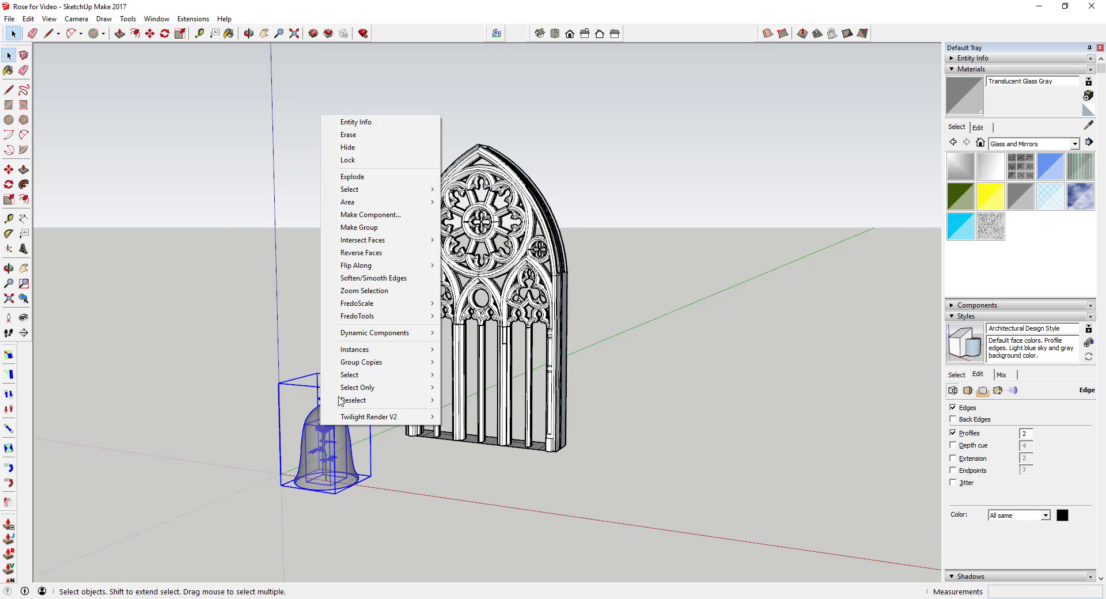
left_click(361, 228)
Step: Move the rose and dome group about 4' 7" along the red axis so it stands in front of the window's centre
scroll(330, 459, "up", 2)
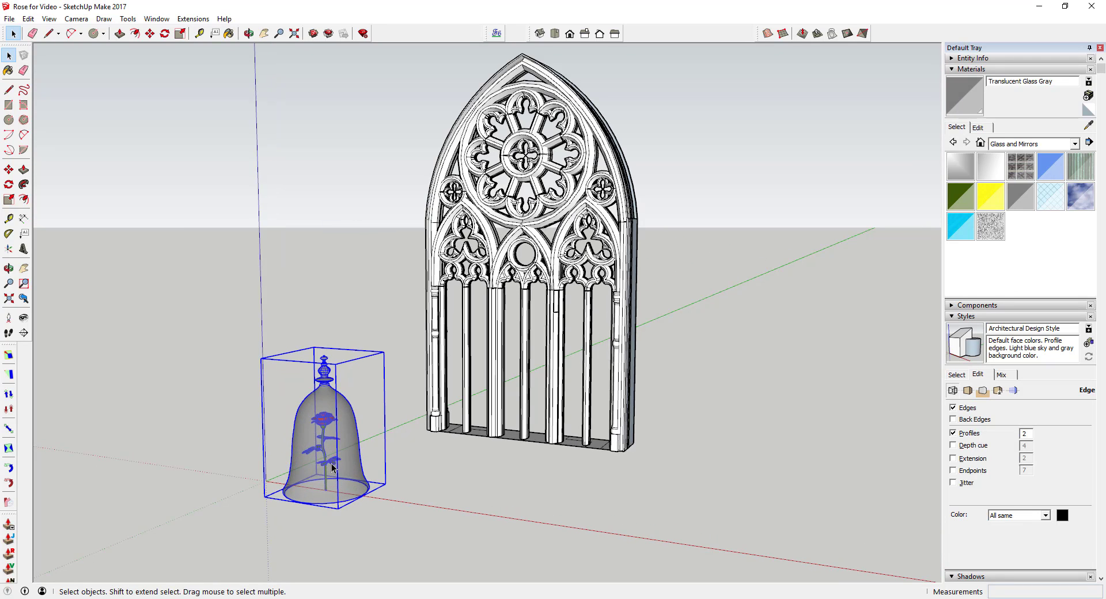
scroll(332, 468, "up", 1)
middle_click_drag(336, 473, 315, 506)
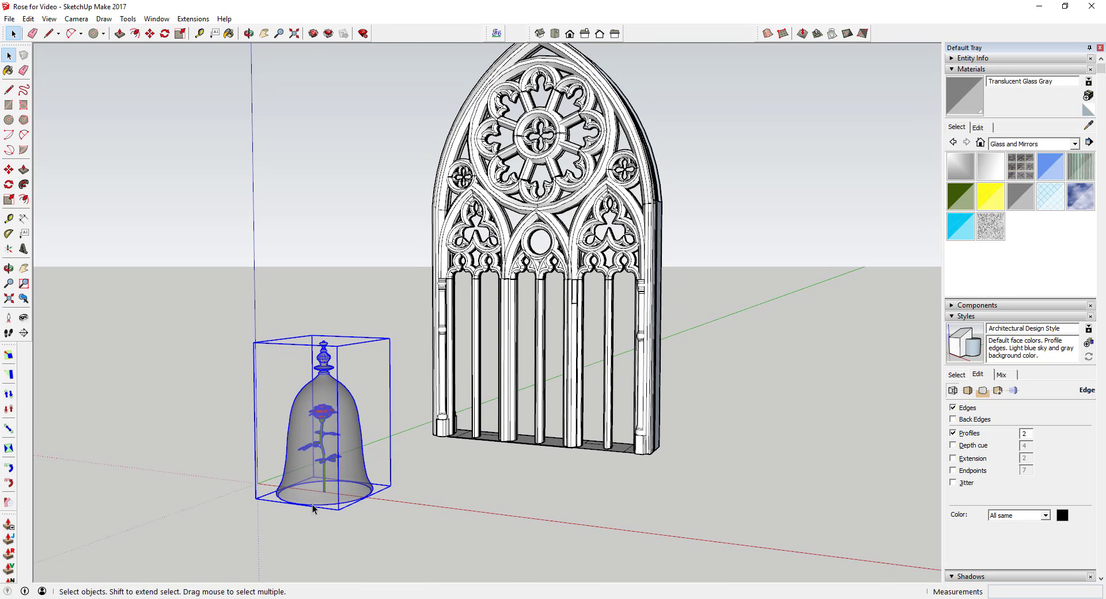
key("m")
middle_click_drag(370, 470, 301, 438)
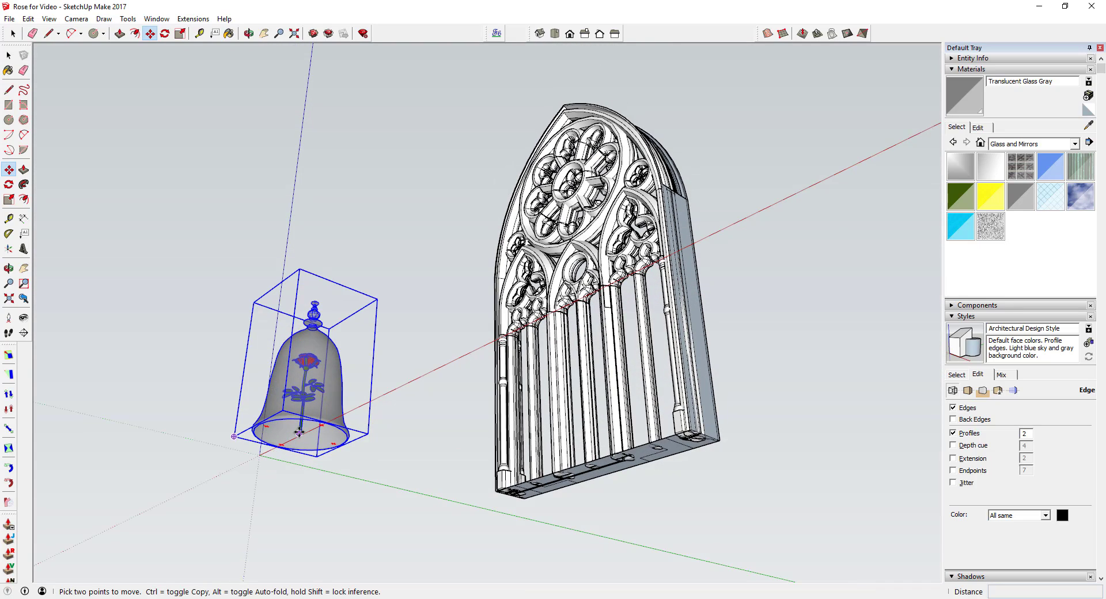
left_click(299, 432)
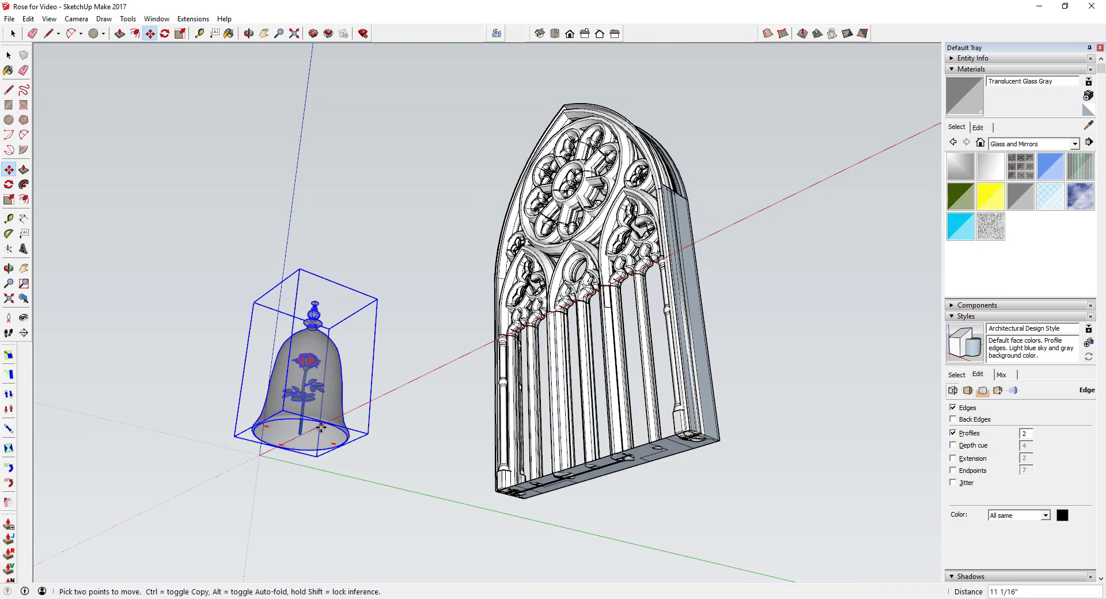
left_click(578, 466)
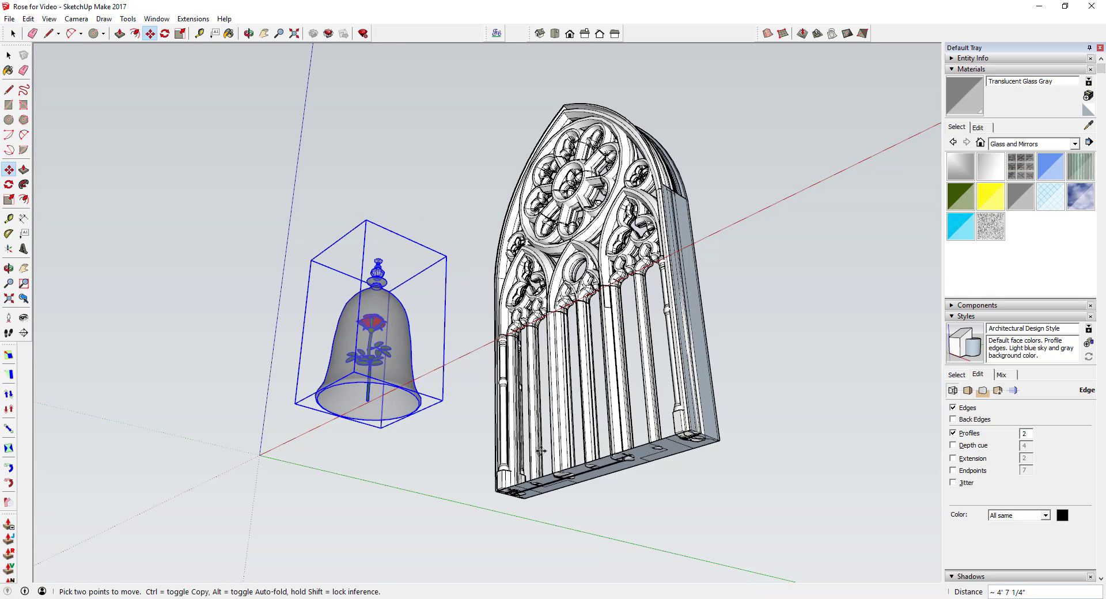
key("space")
middle_click_drag(613, 471, 835, 499)
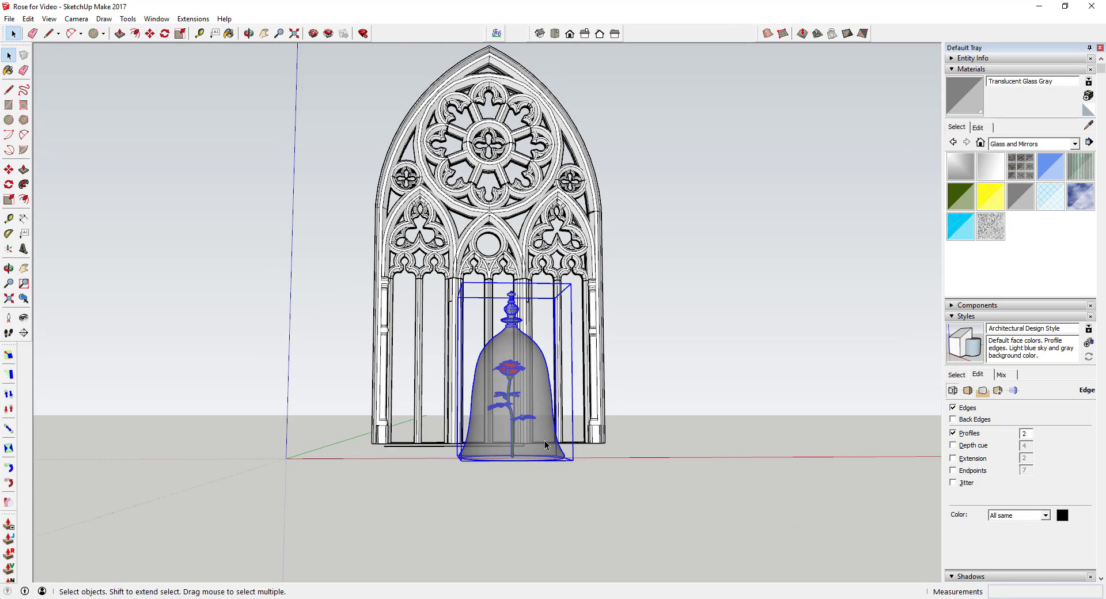
mouse_move(544, 440)
middle_mouse_down()
mouse_move(510, 441)
mouse_move(486, 513)
mouse_move(405, 529)
mouse_move(438, 521)
mouse_move(481, 448)
mouse_move(532, 438)
middle_mouse_up()
scroll(472, 461, "down", 5)
scroll(475, 458, "up", 6)
scroll(407, 497, "down", 2)
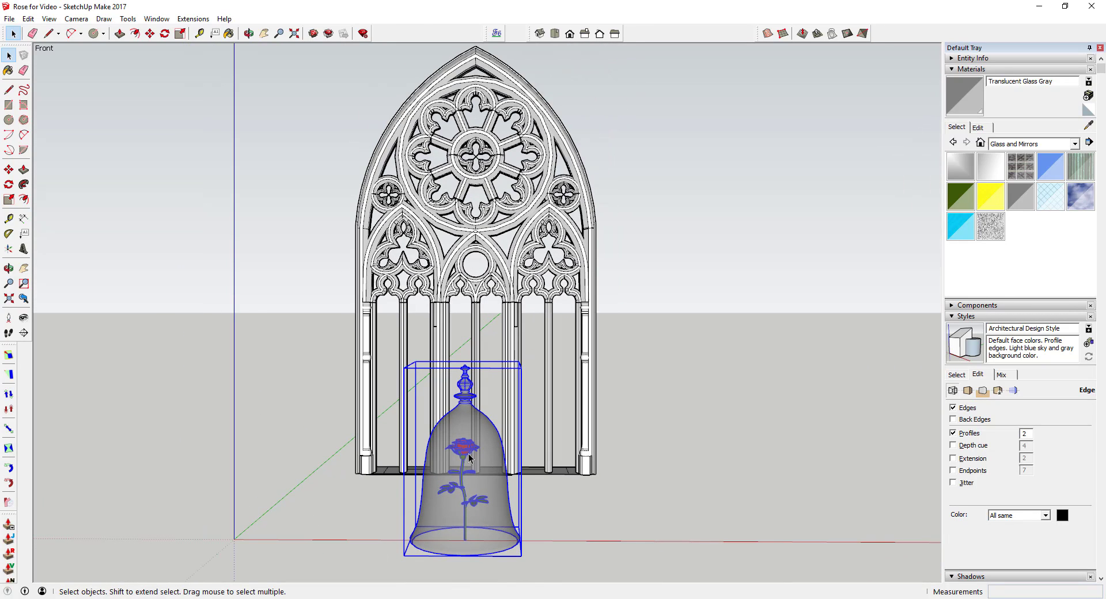
middle_click_drag(469, 458, 472, 518)
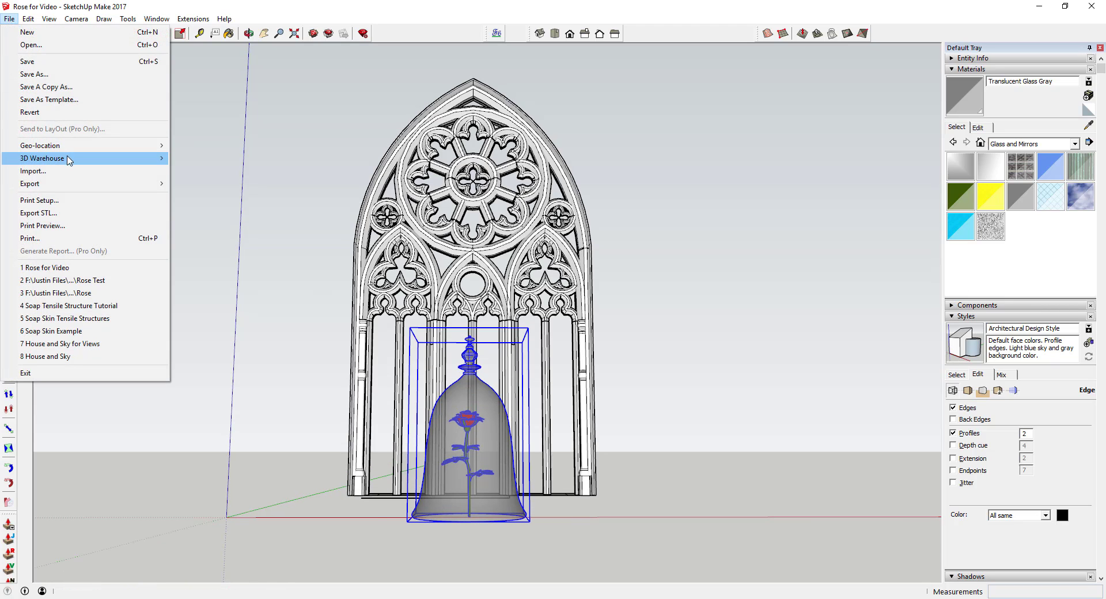
Step: Search the 3D Warehouse for "ornate table"
mouse_move(72, 157)
left_click(194, 157)
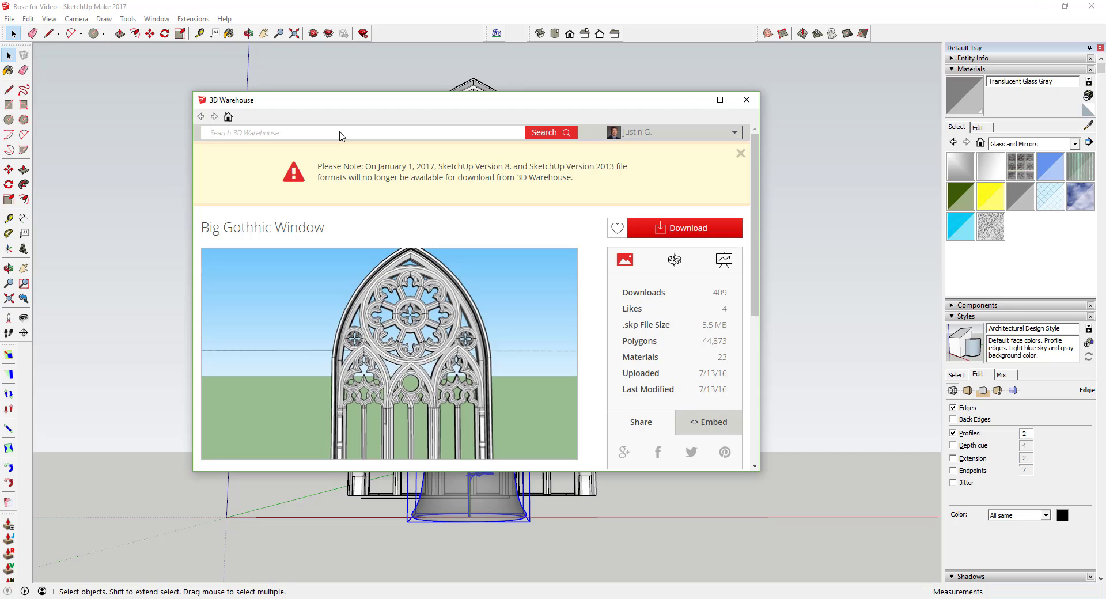
type("ornate")
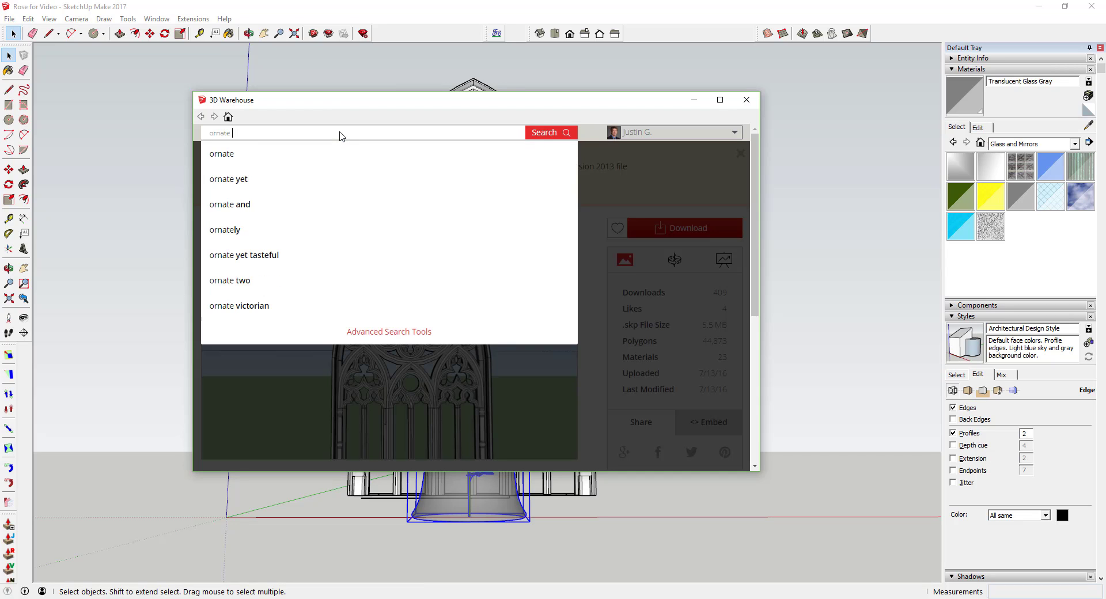
type(" table")
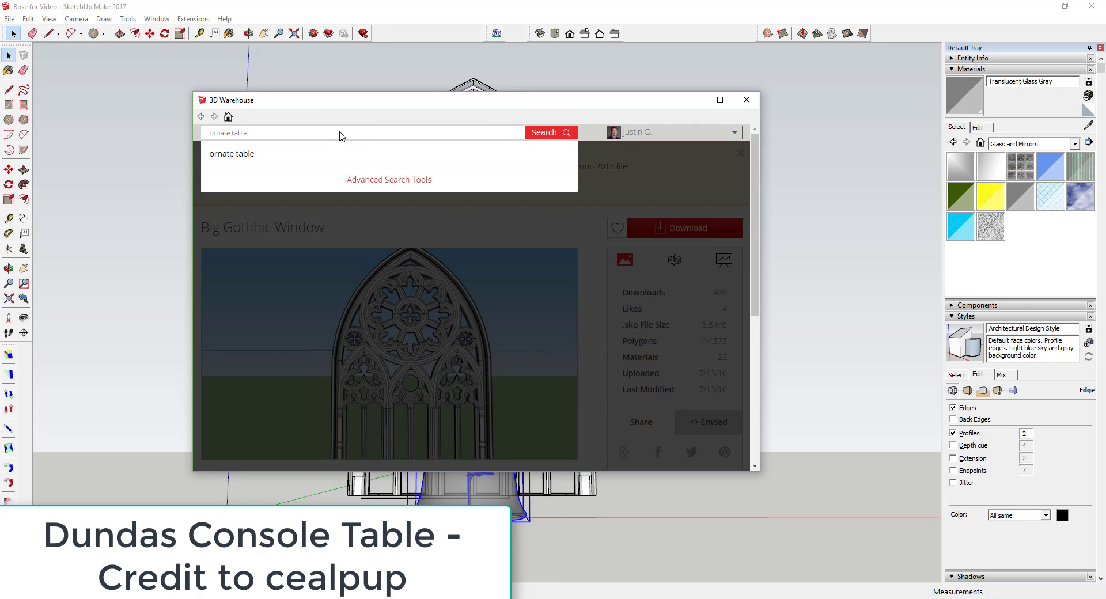
key("Return")
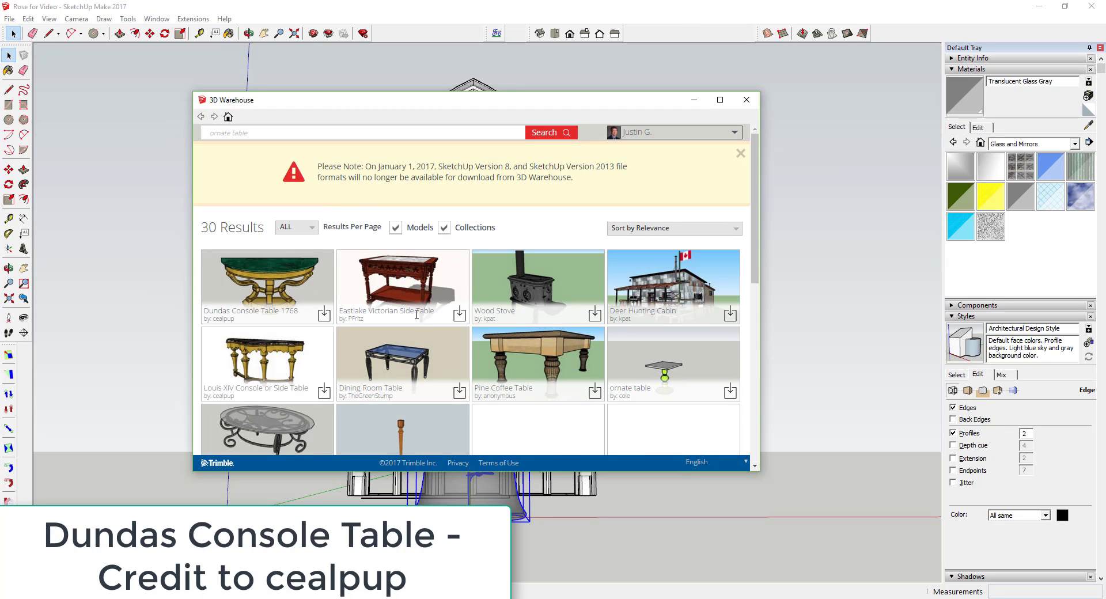
Step: Load the Dundas Console Table 1768 model directly into the scene and place it in front of the glass dome
left_click(276, 287)
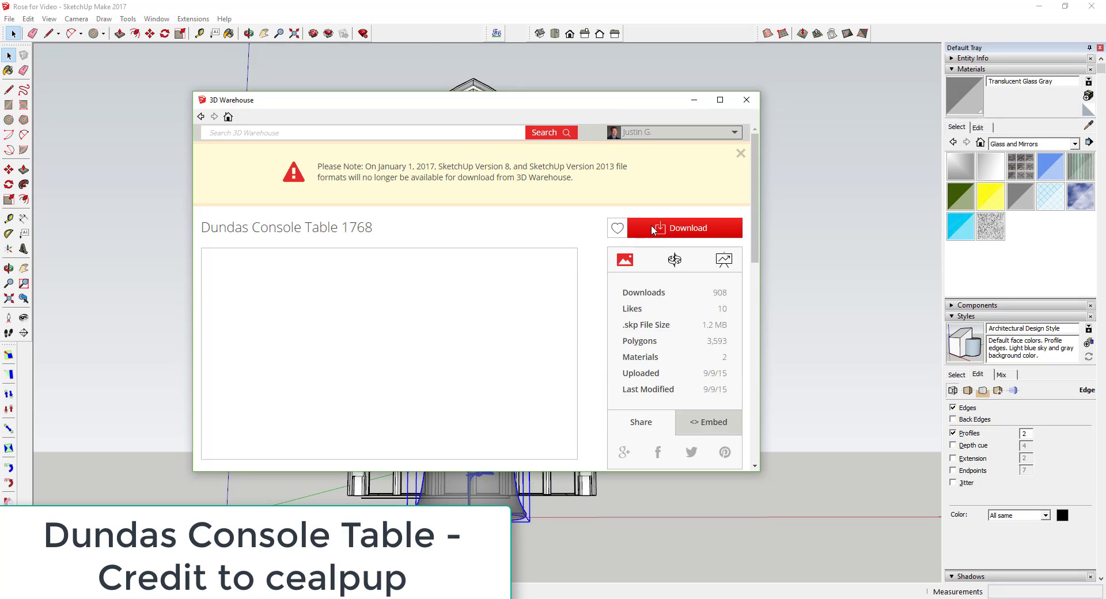
left_click(657, 230)
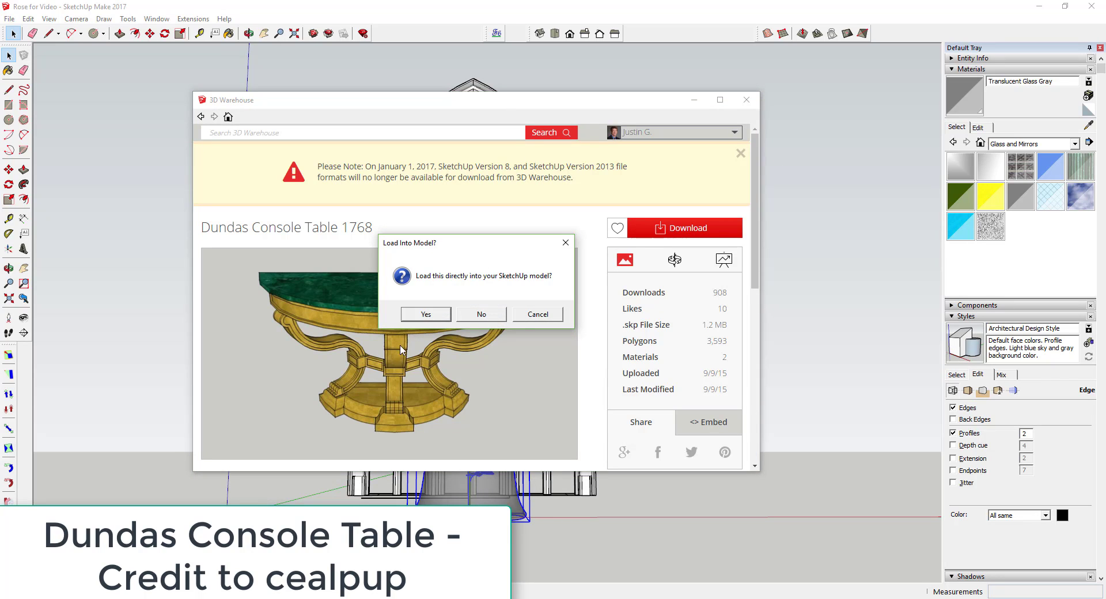
left_click(423, 314)
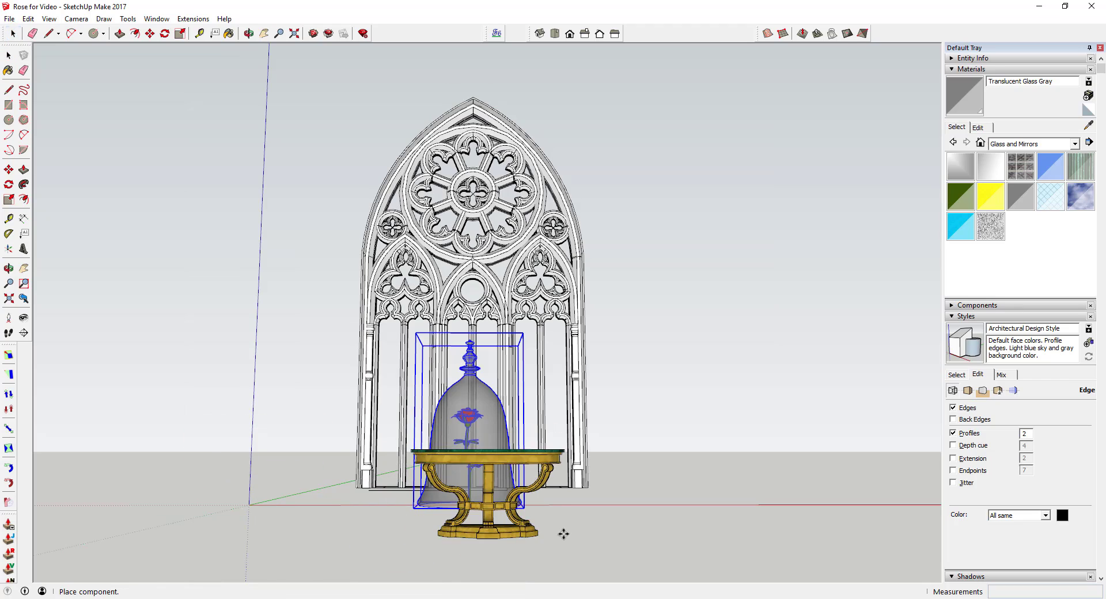
middle_click_drag(557, 538, 442, 502)
left_click(442, 502)
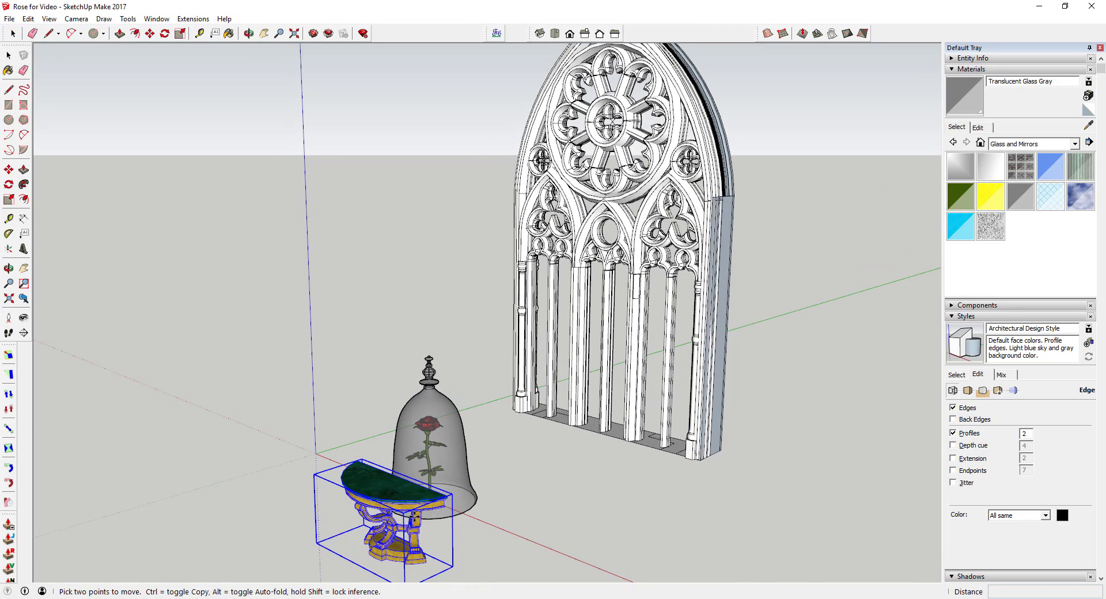
Step: Move the console table back to the window's front centre and lower it about 1' 5 1/2" so its top sits near the window's base
left_click(476, 486)
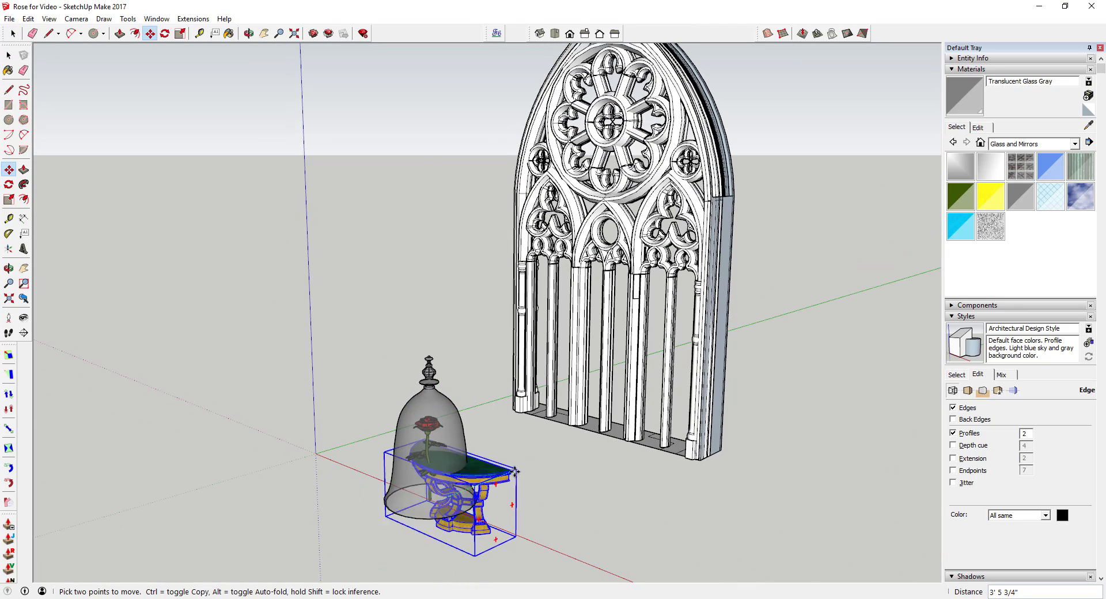
left_click(662, 447)
scroll(594, 407, "up", 3)
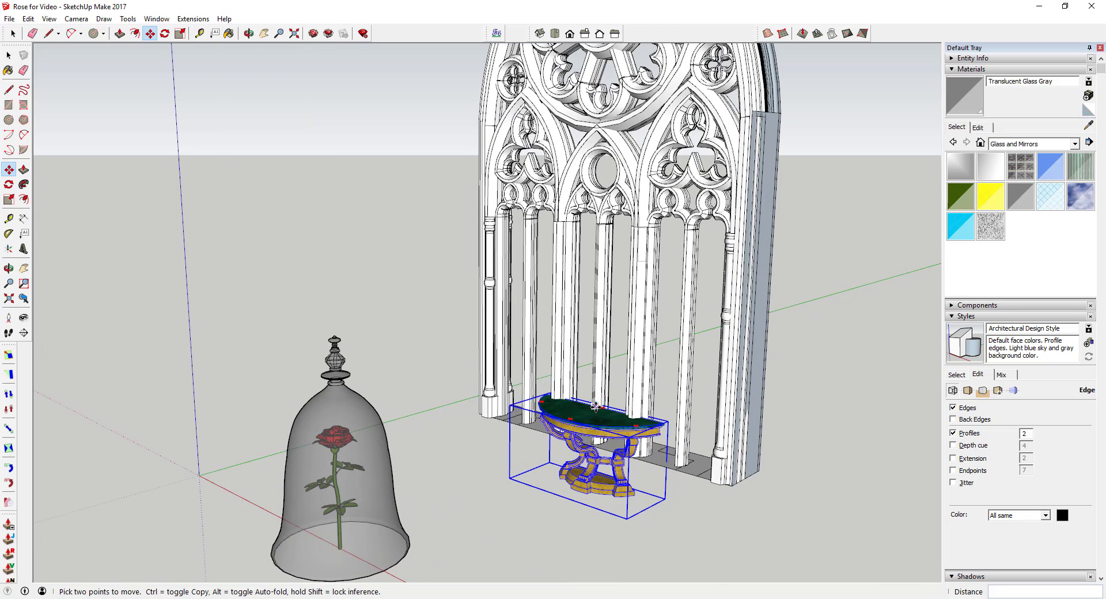
left_click(595, 406)
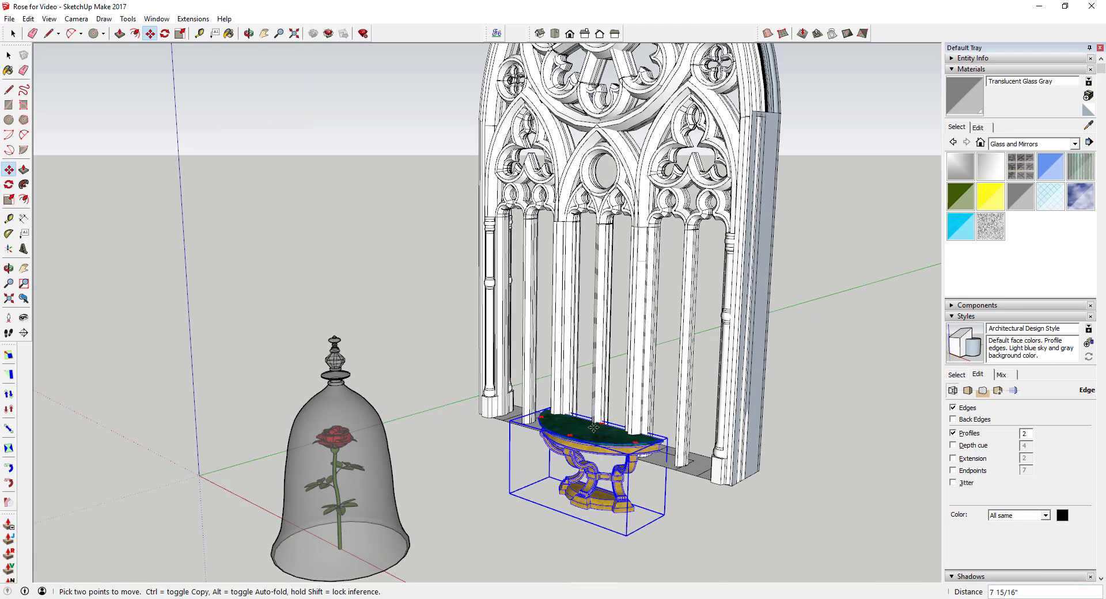
left_click(715, 483)
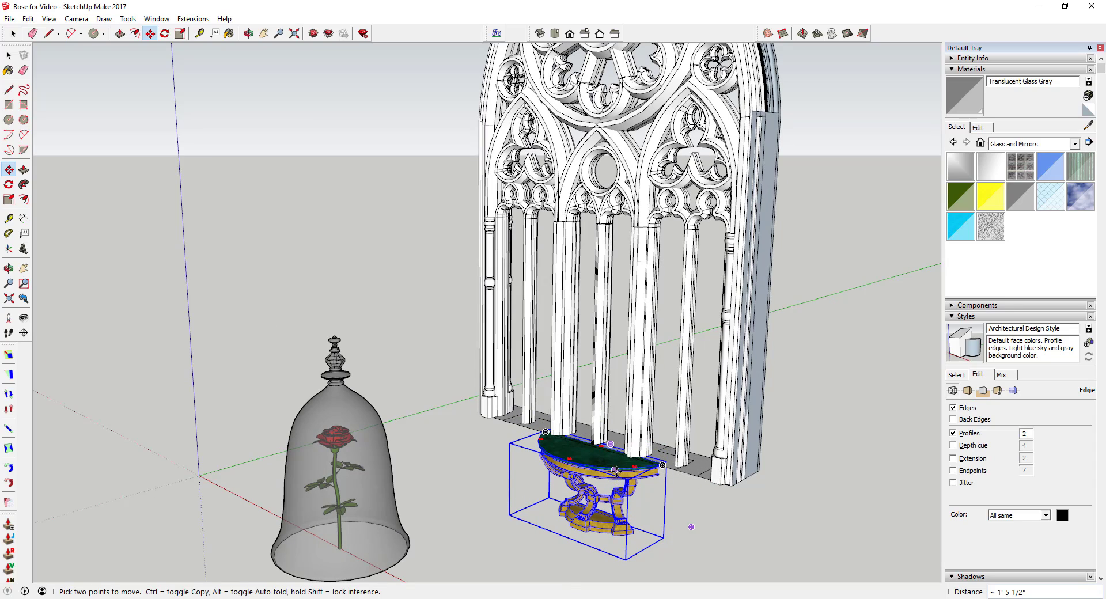
middle_click_drag(599, 468, 506, 497)
scroll(506, 498, "down", 3)
scroll(404, 450, "up", 5)
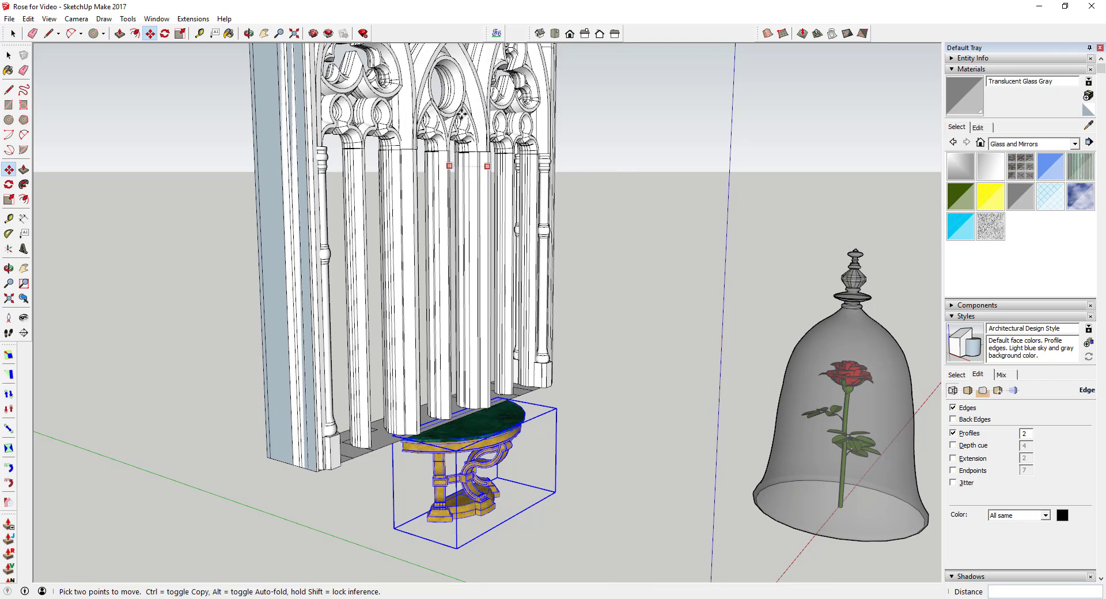
key("space")
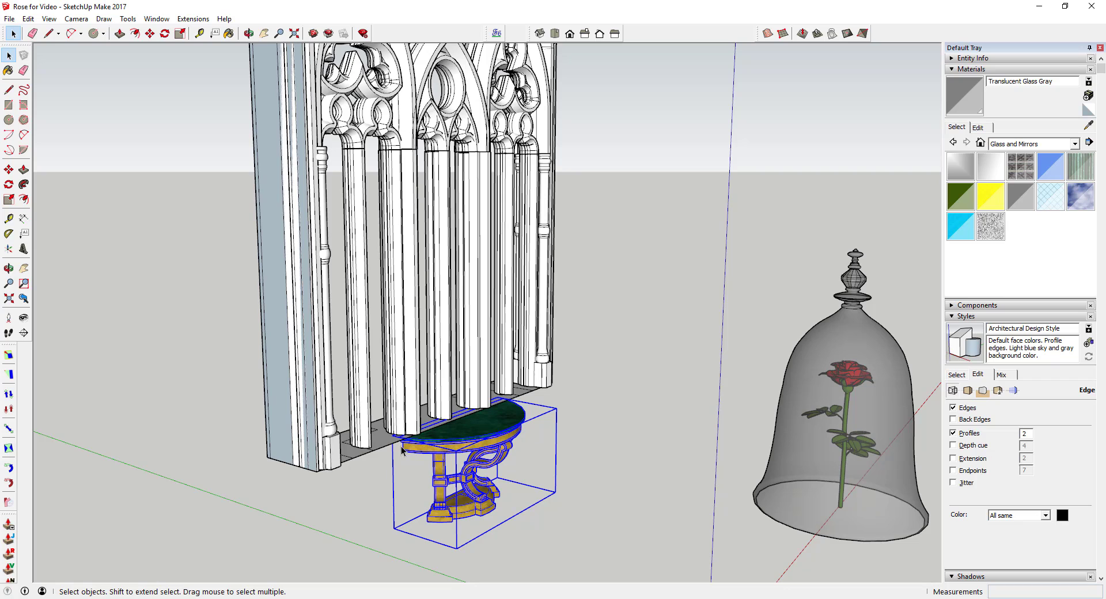
Step: Move the console table's back corner to the window frame's lower front corner and widen the table to span the window
key("m")
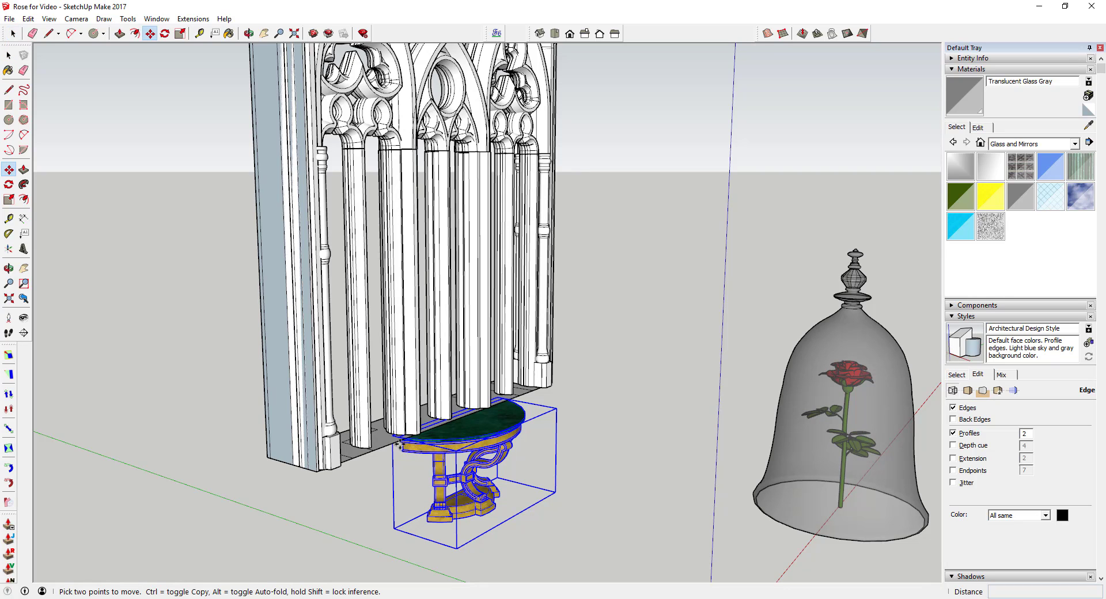
left_click_drag(401, 441, 317, 473)
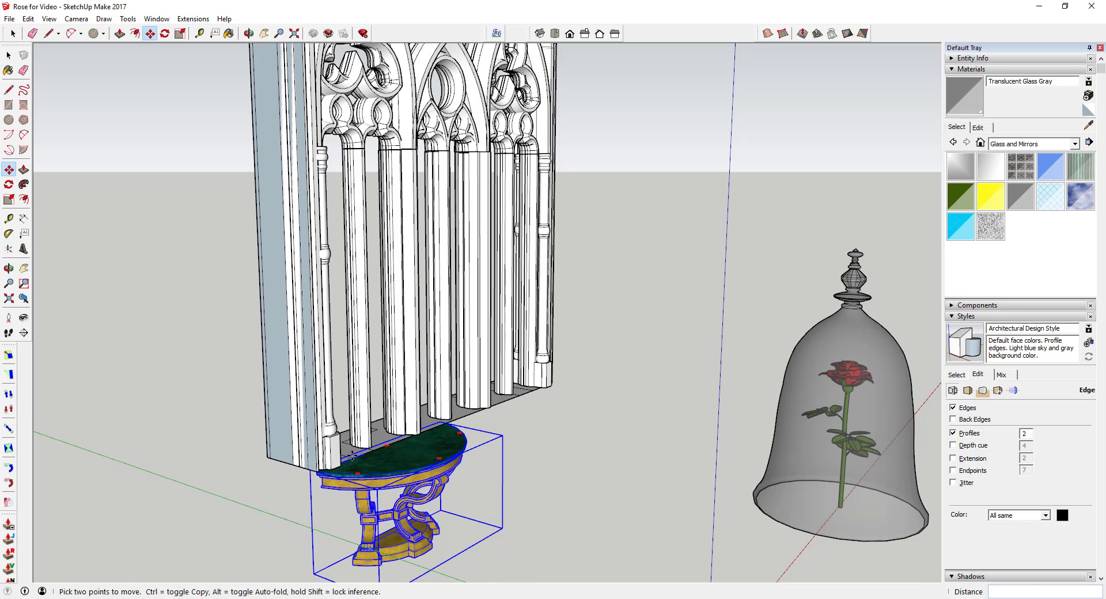
scroll(319, 473, "down", 3)
key("space")
key("s")
left_click_drag(464, 511, 606, 526)
key("space")
Step: Move the console table back until its rear edge sits against the window's base
scroll(466, 475, "up", 6)
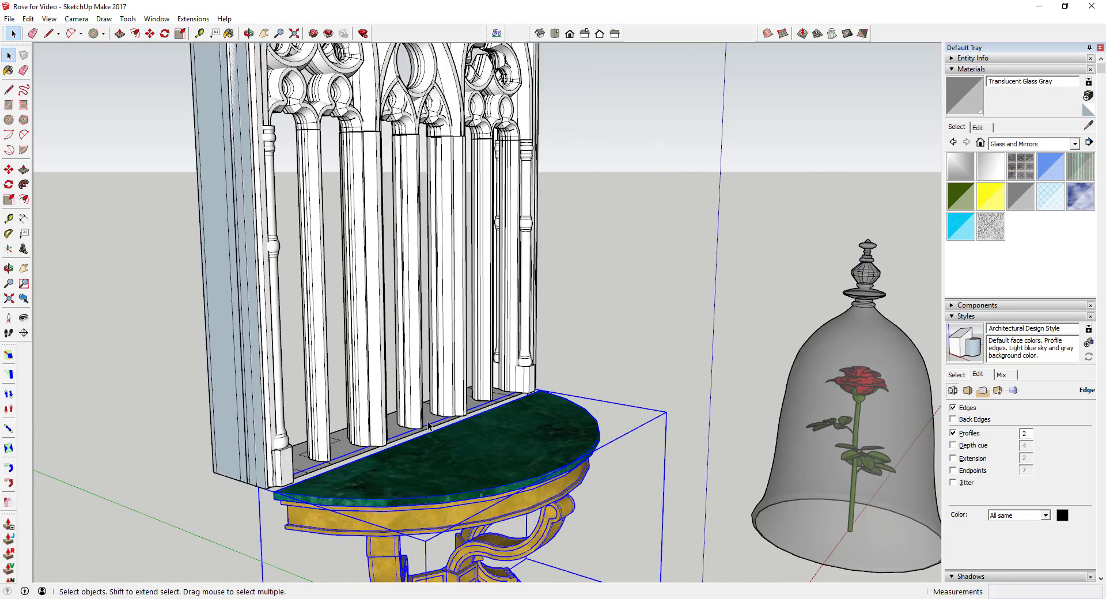
key("m")
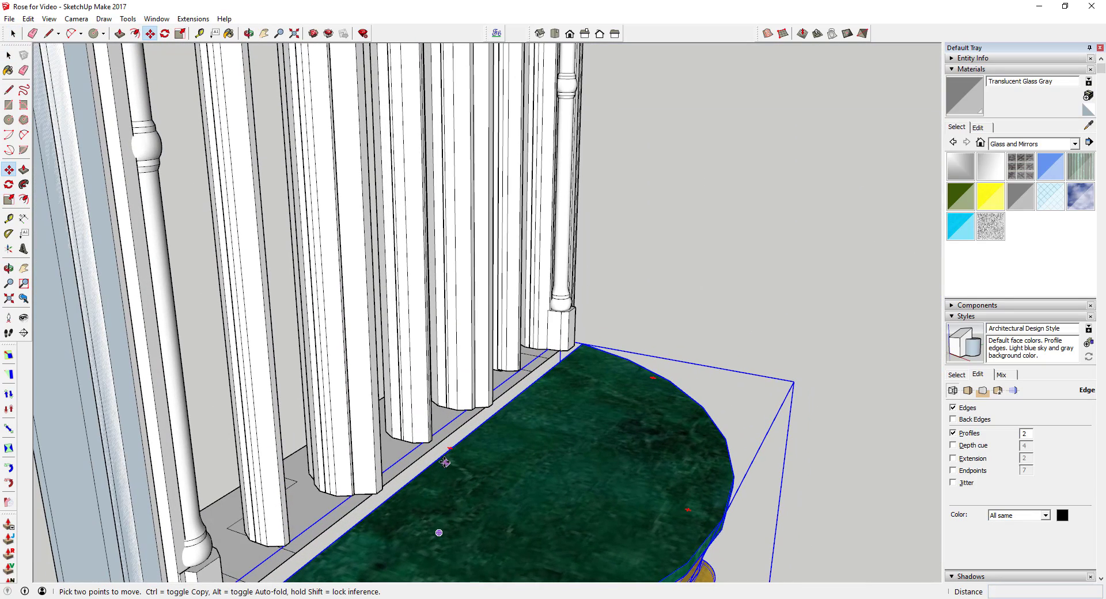
left_click(432, 459)
key("space")
scroll(419, 458, "down", 5)
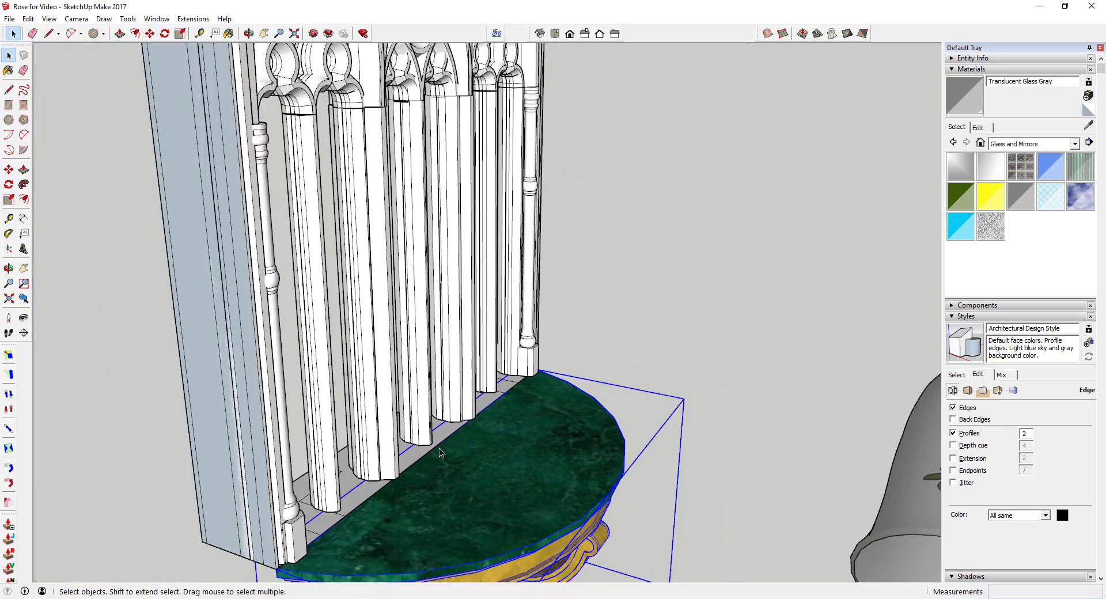
Step: Scale the console table along the green axis to make its top deeper toward the front
middle_click_drag(439, 447, 415, 495)
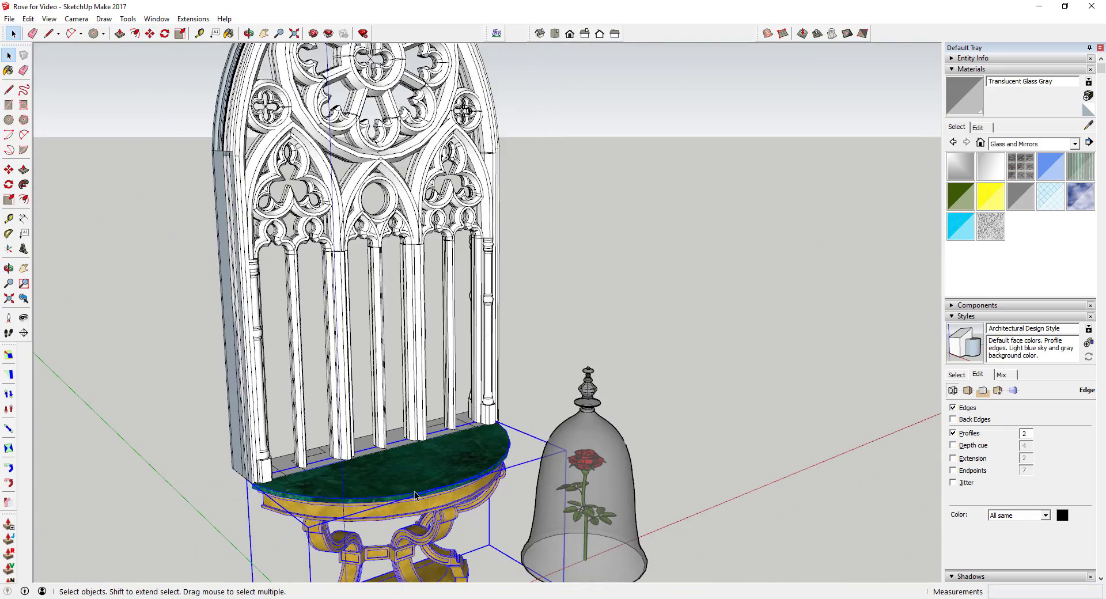
middle_click_drag(402, 451, 346, 461)
key("s")
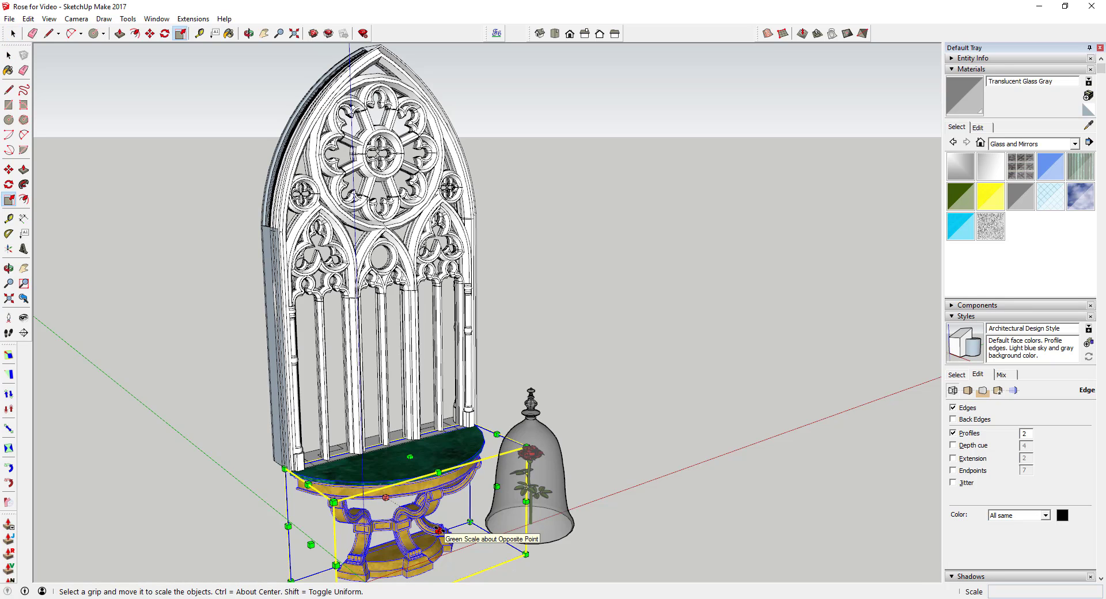
mouse_move(453, 540)
left_mouse_down()
mouse_move(473, 546)
mouse_move(465, 551)
left_mouse_up()
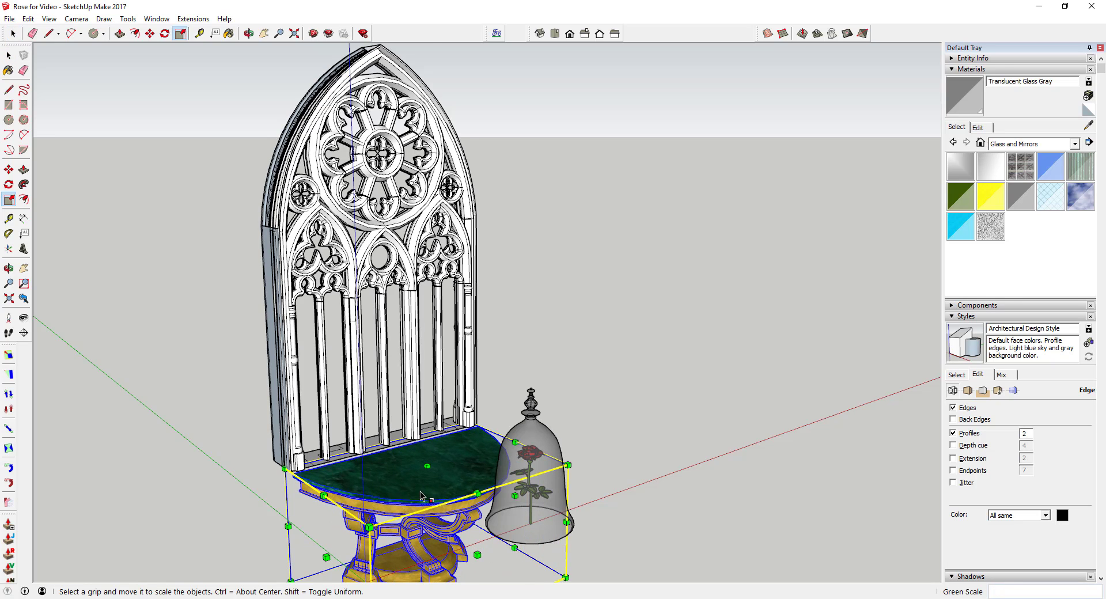
Step: Scale the console table outward at both ends so it extends slightly past the window frame on each side
middle_click_drag(421, 496, 332, 521)
key("s")
scroll(376, 494, "up", 3)
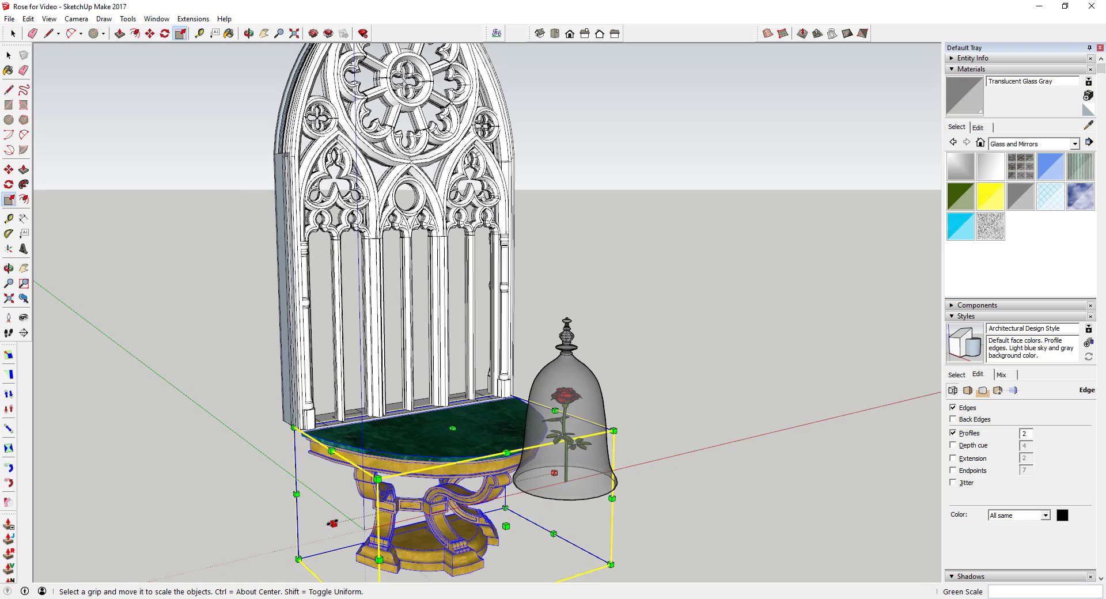
left_click_drag(332, 523, 289, 533)
middle_click_drag(289, 533, 611, 512)
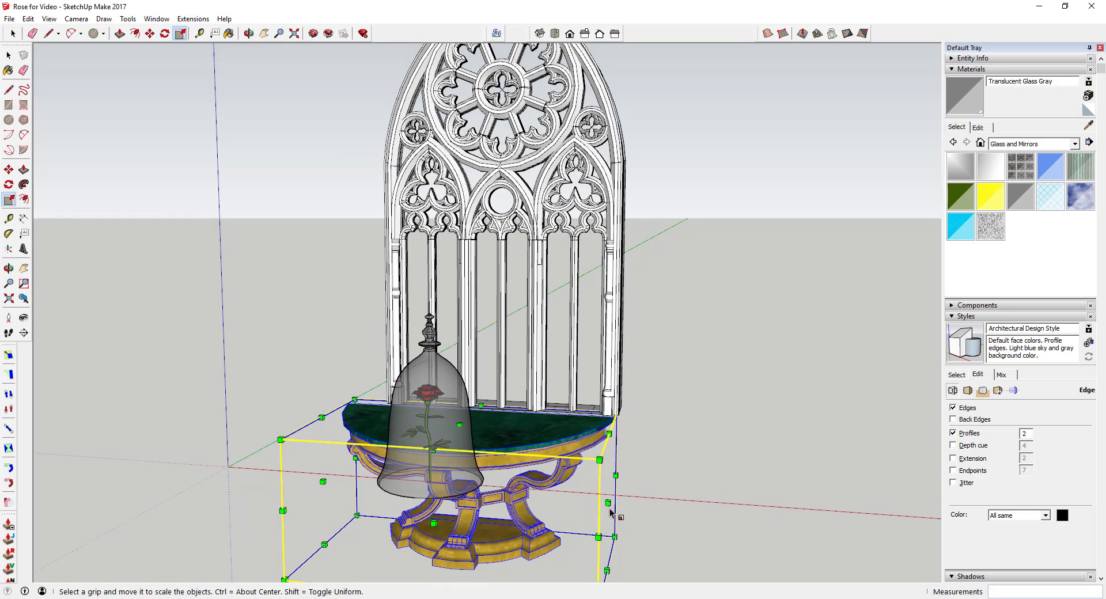
left_click_drag(609, 505, 644, 507)
key("space")
Step: Move the rose and dome group onto the console table's top and raise it about 3 13/16"
left_click(438, 450)
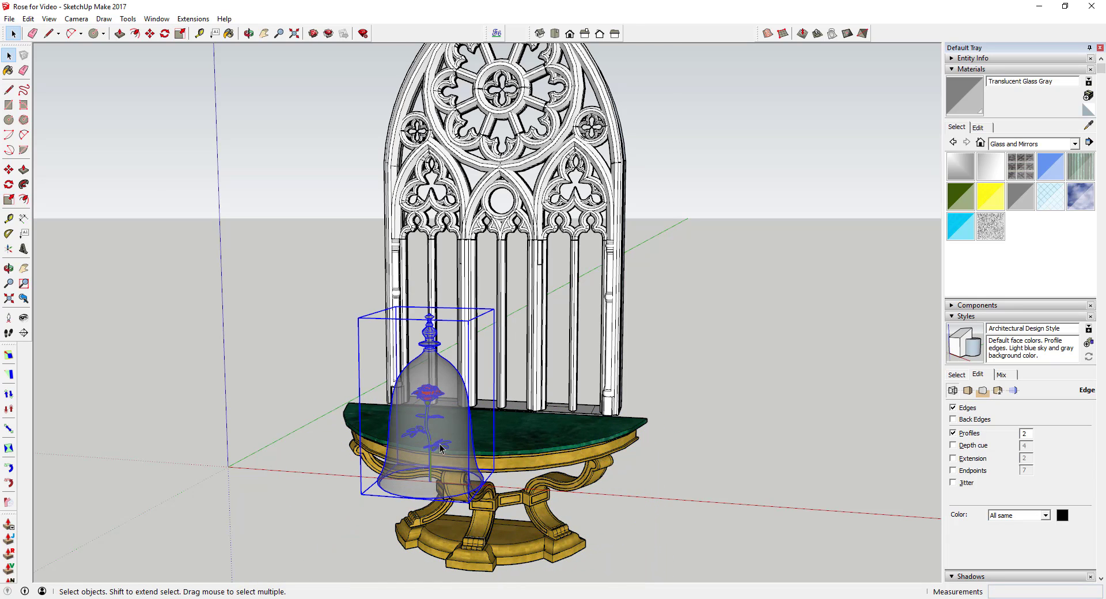
scroll(440, 448, "up", 3)
key("m")
left_click_drag(413, 504, 466, 437)
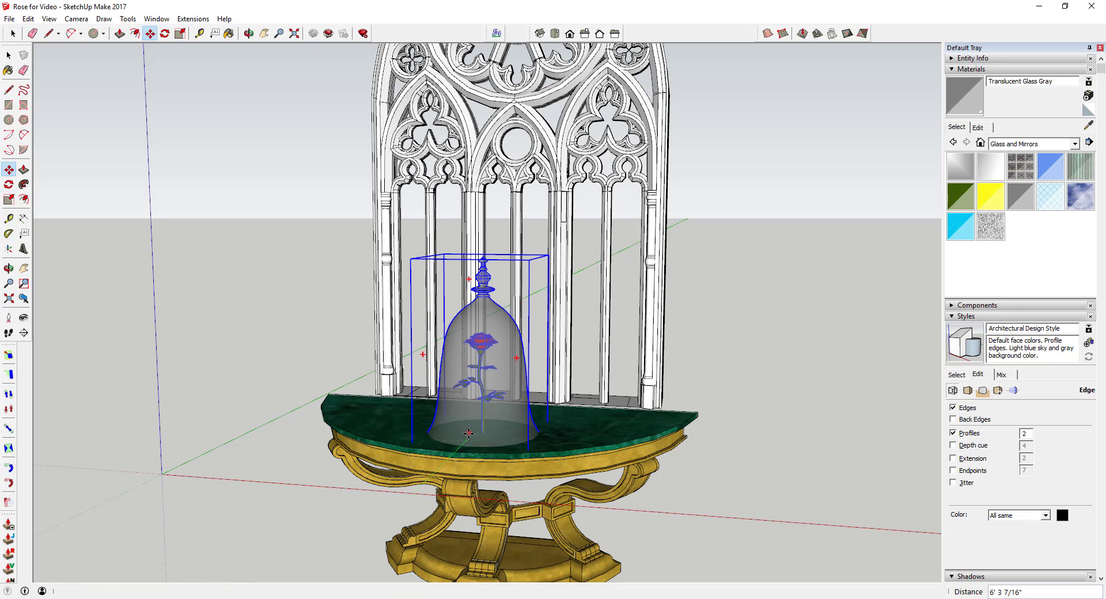
scroll(469, 439, "up", 2)
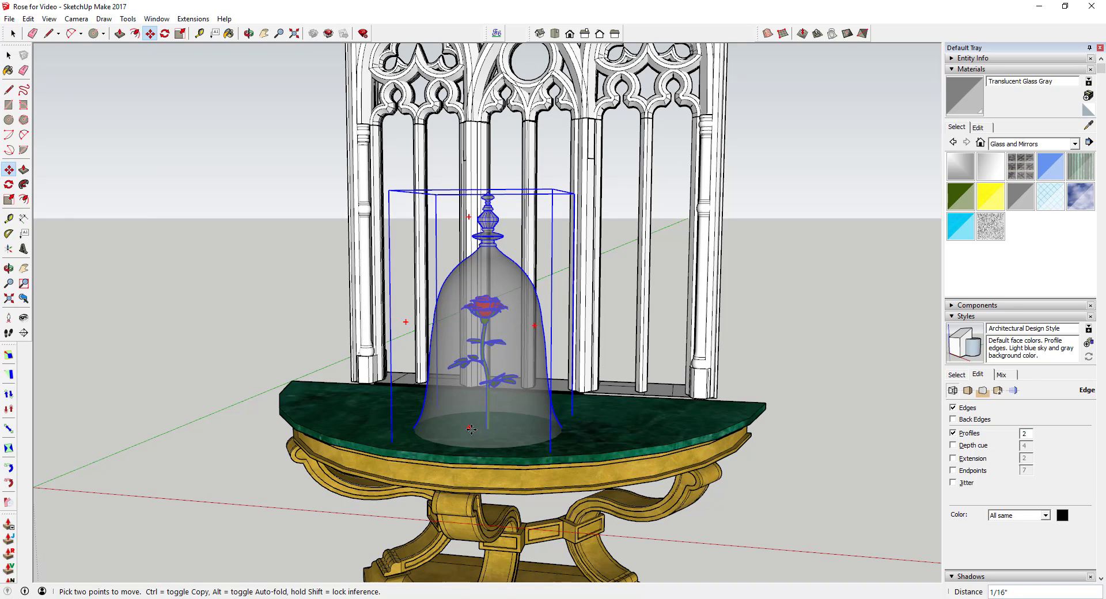
left_click_drag(471, 433, 467, 419)
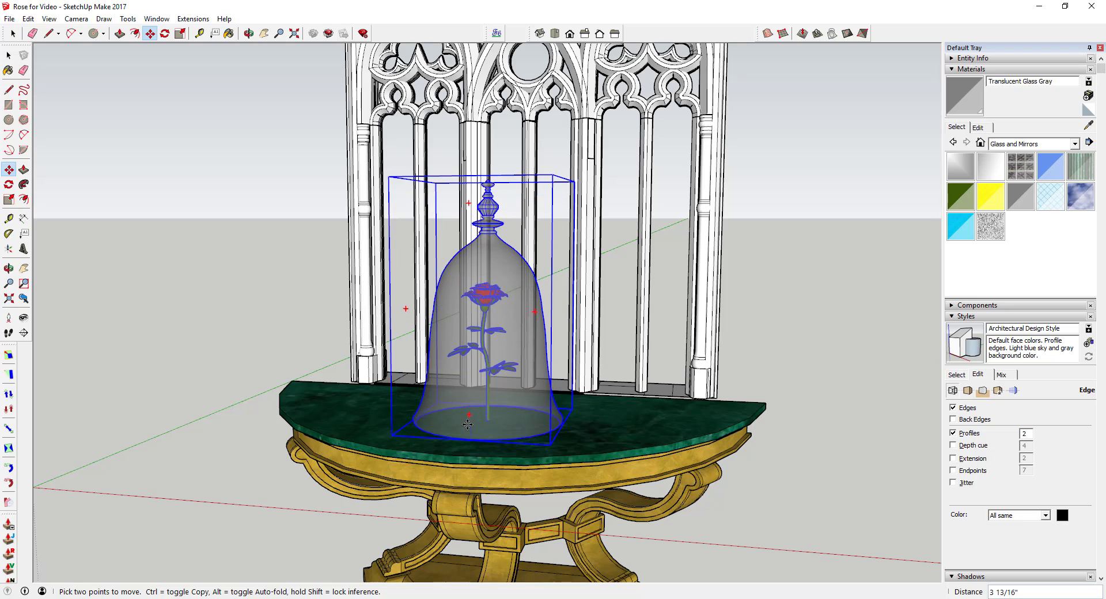
Step: Lower the rose and dome group about 1 13/16" so its base rests on the table top
scroll(468, 439, "up", 2)
middle_click_drag(468, 439, 482, 455)
scroll(502, 427, "up", 4)
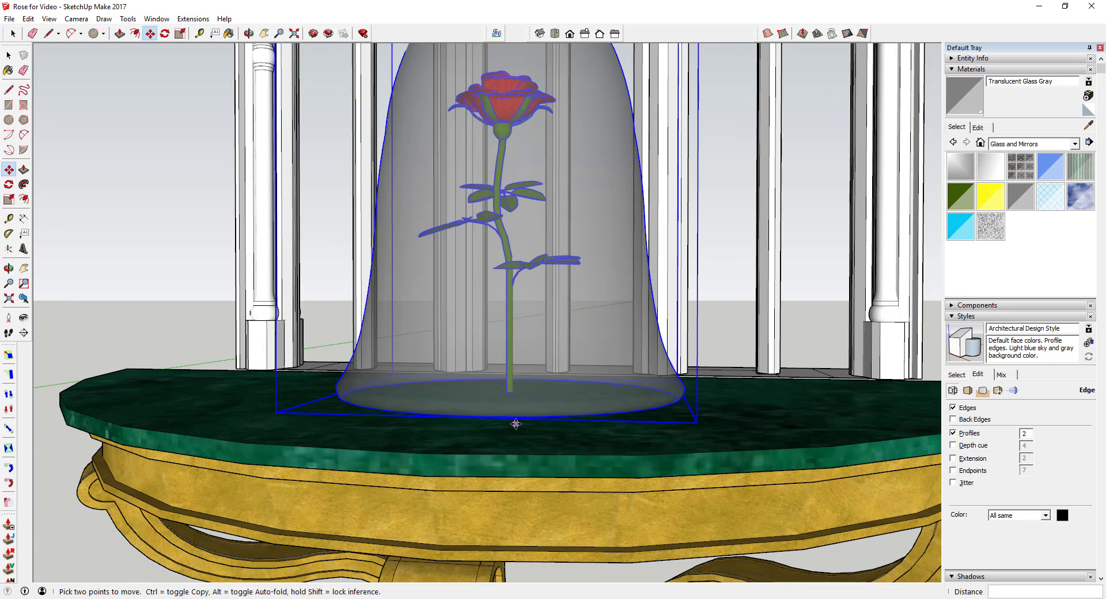
mouse_move(670, 405)
left_mouse_down()
mouse_move(671, 448)
mouse_move(666, 418)
left_mouse_up()
left_click(665, 419)
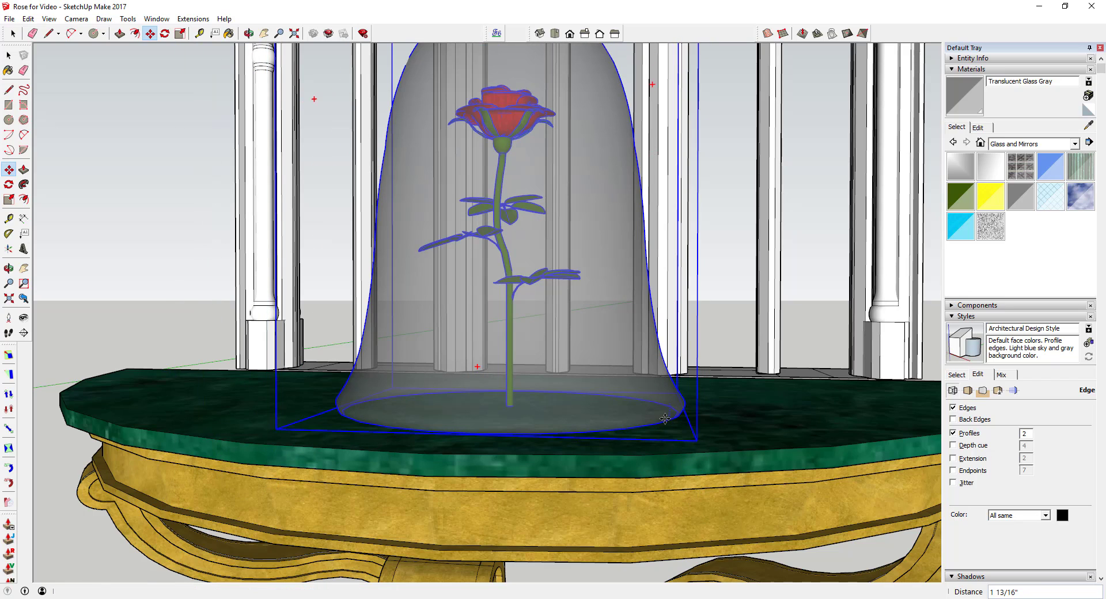
Step: Frame a frontal view of the rose dome centred on the console table before the window, using Look Around and Orbit
key("space")
scroll(610, 417, "down", 5)
middle_click_drag(605, 406, 569, 361)
scroll(569, 361, "up", 2)
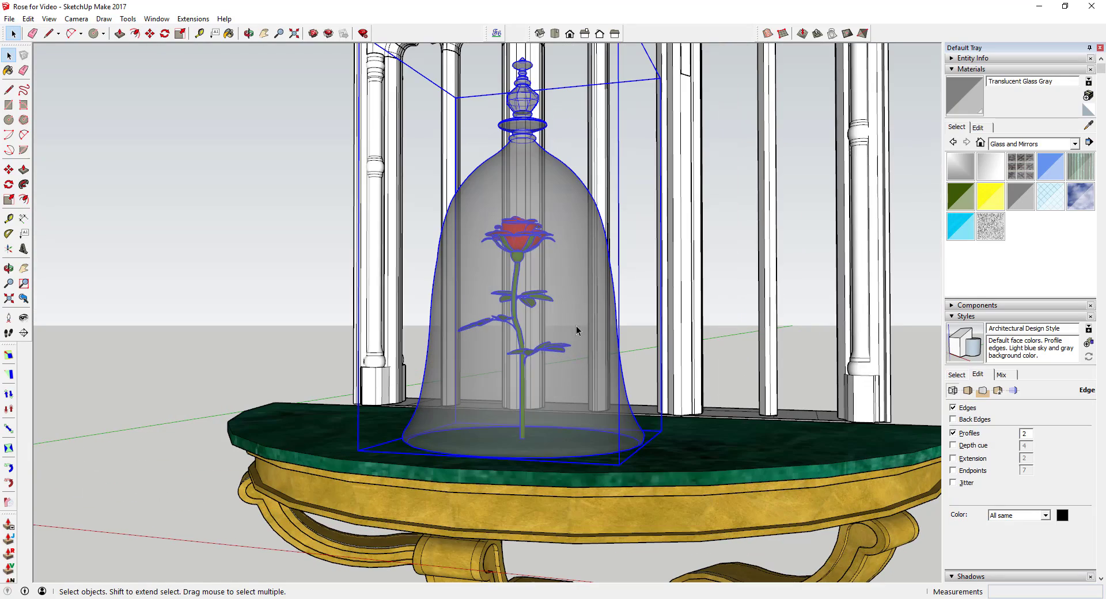
left_click(24, 318)
left_click_drag(507, 369, 592, 279)
middle_click_drag(512, 428, 605, 403, "shift")
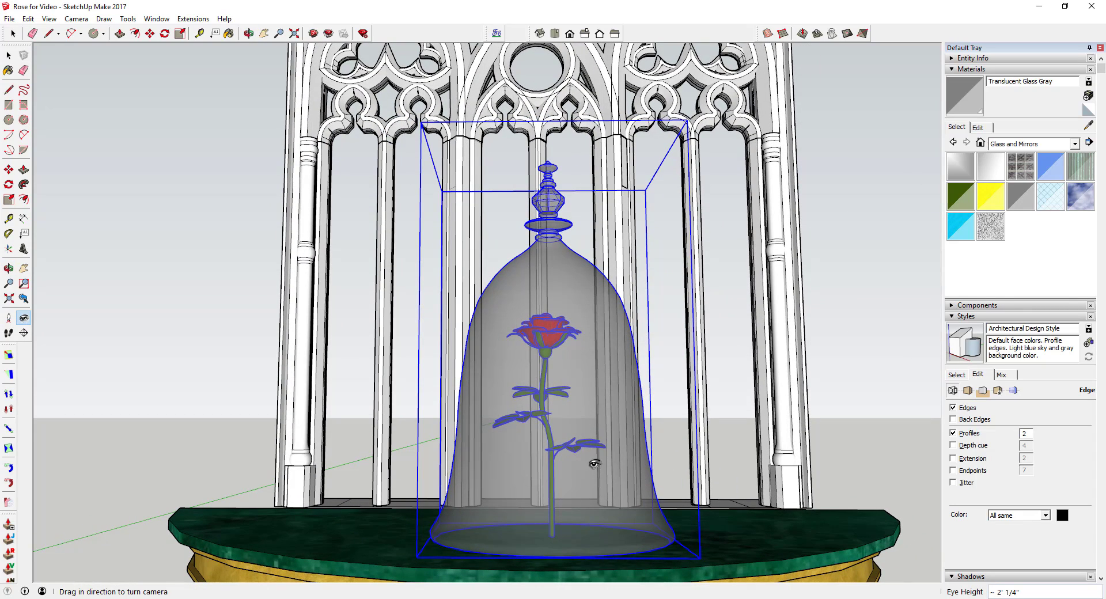
scroll(596, 438, "down", 2)
scroll(581, 450, "up", 5)
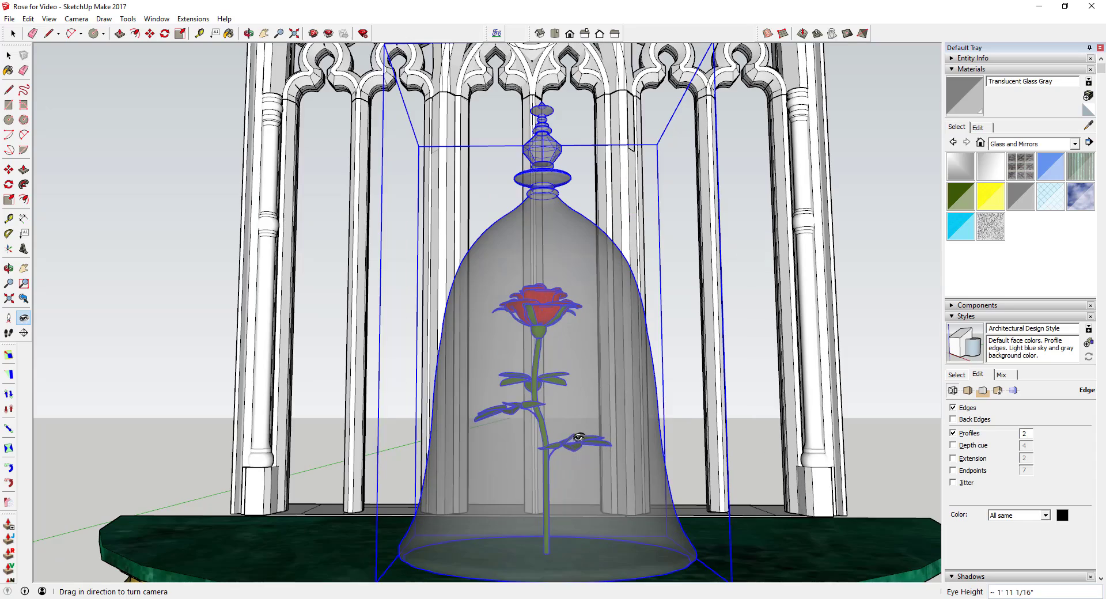
scroll(571, 437, "down", 8)
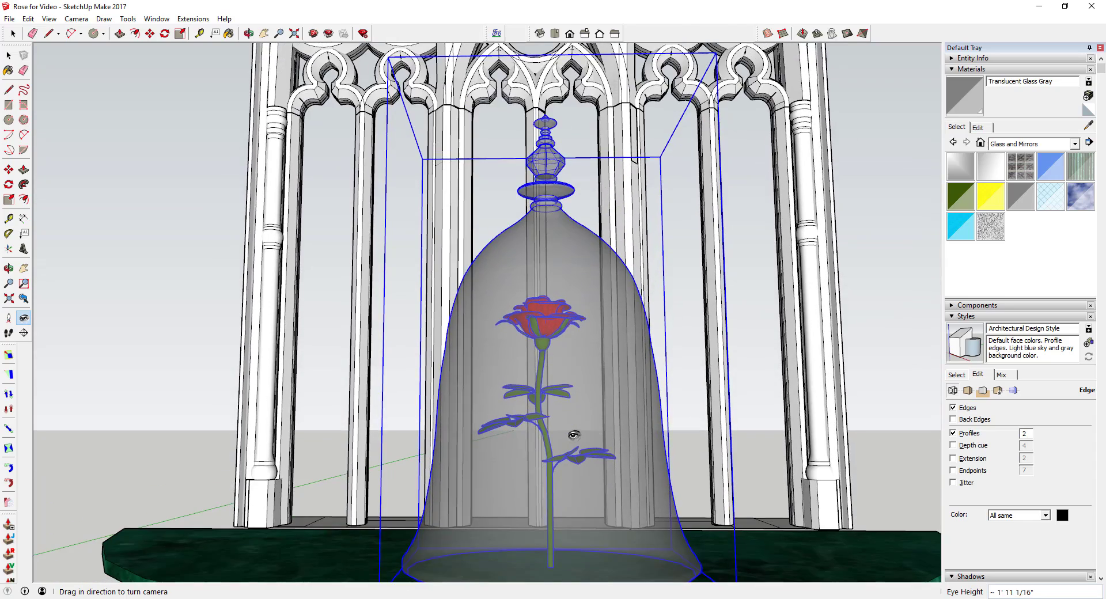
key("space")
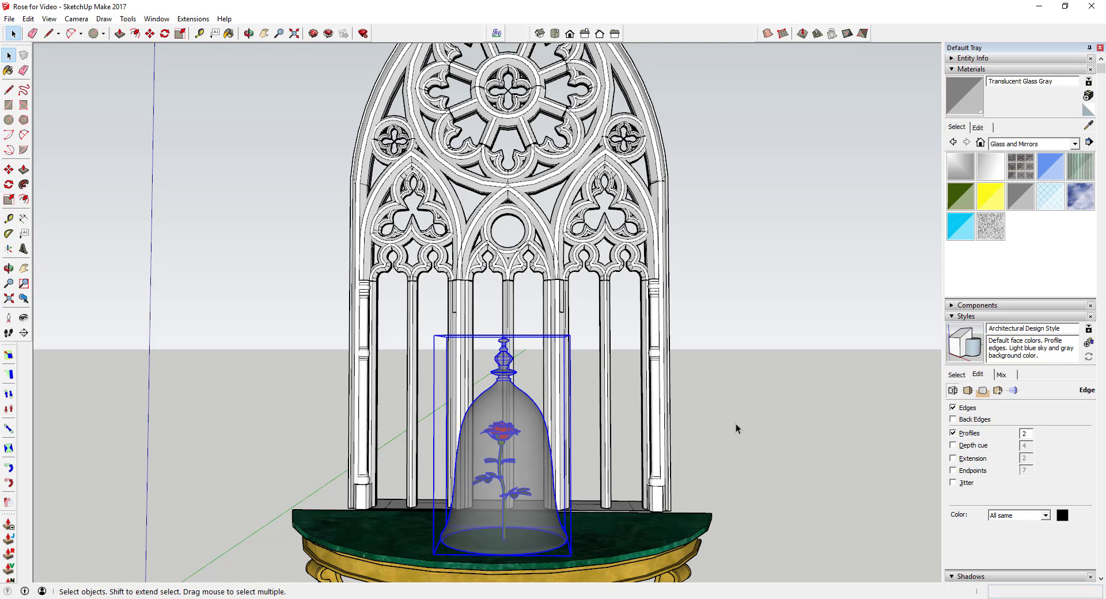
middle_click_drag(556, 481, 523, 502)
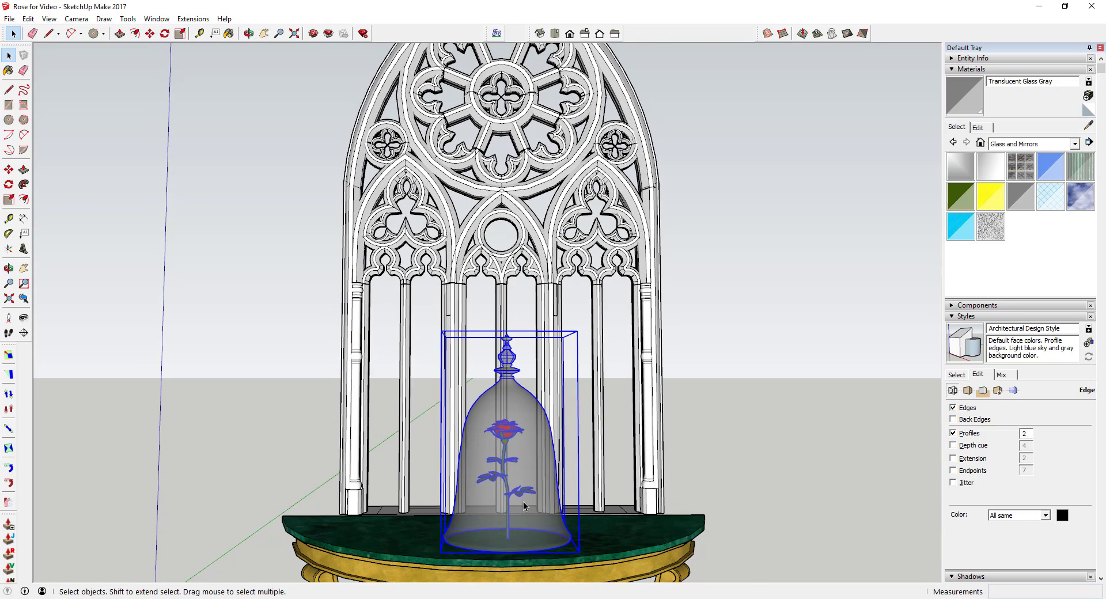
scroll(523, 500, "up", 5)
middle_click_drag(526, 449, 534, 424)
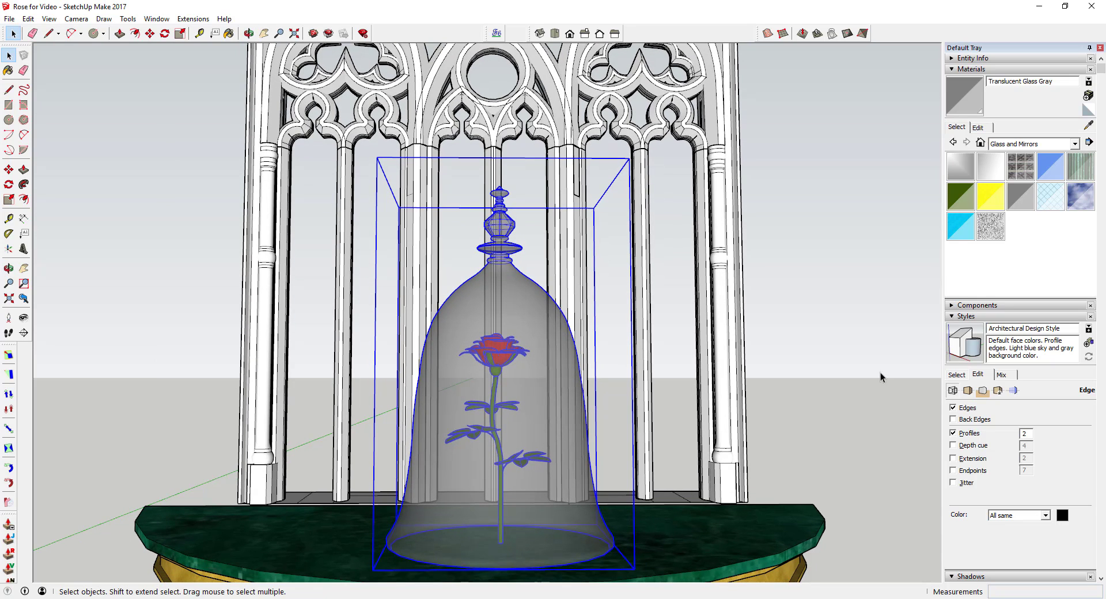
left_click(998, 391)
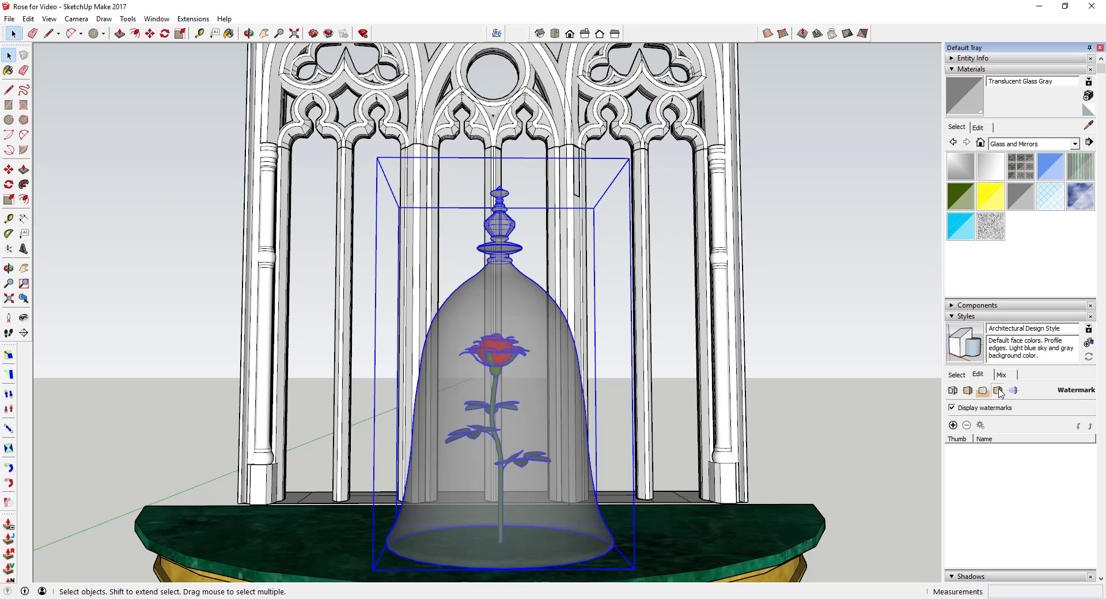
left_click(953, 426)
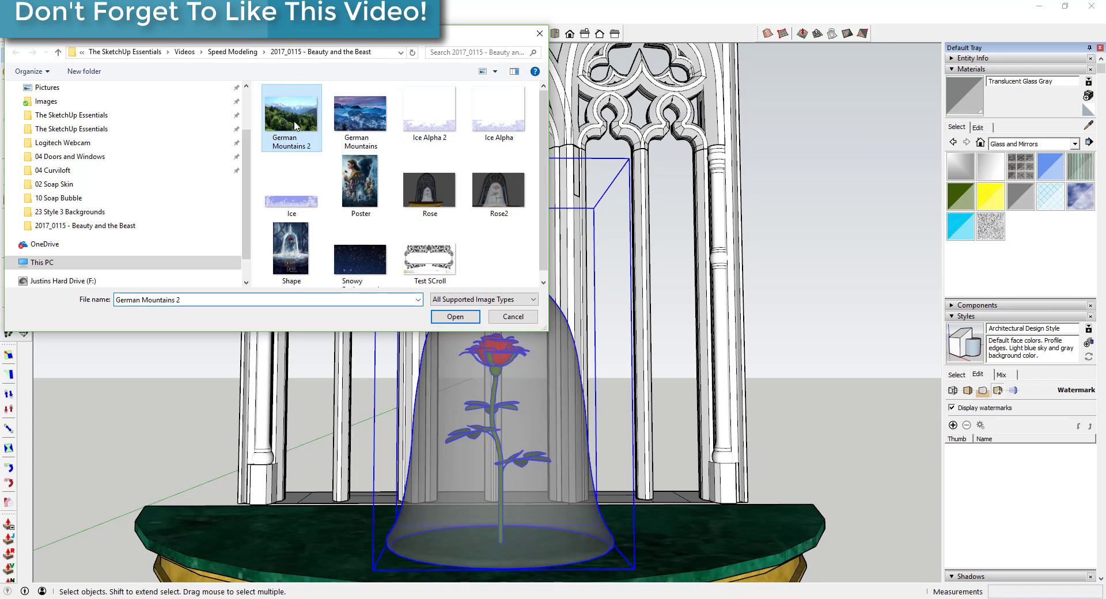
double_click(294, 118)
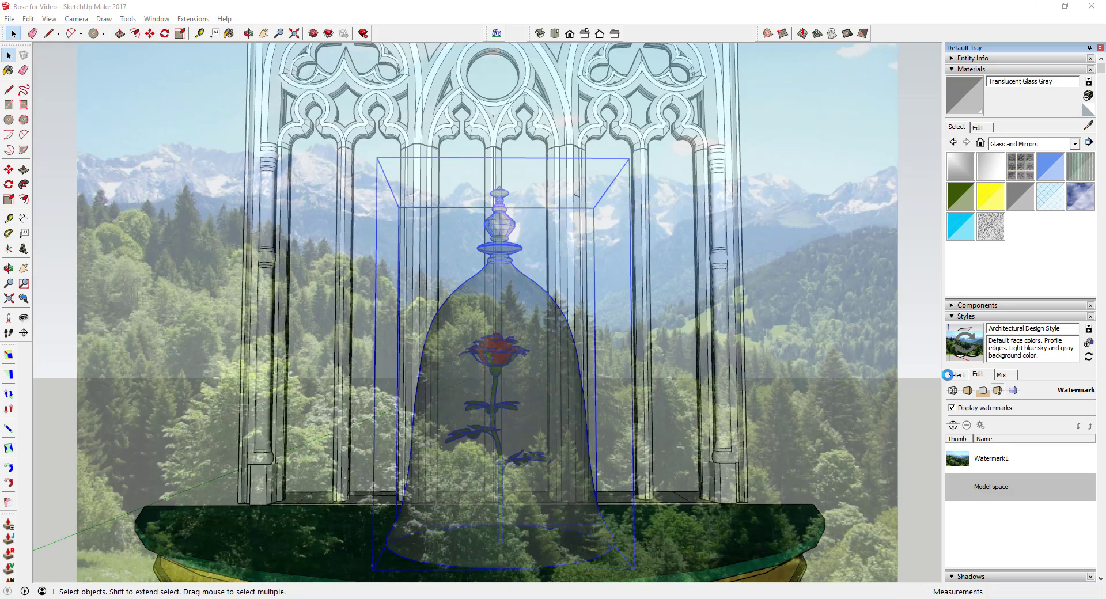
left_click(574, 432)
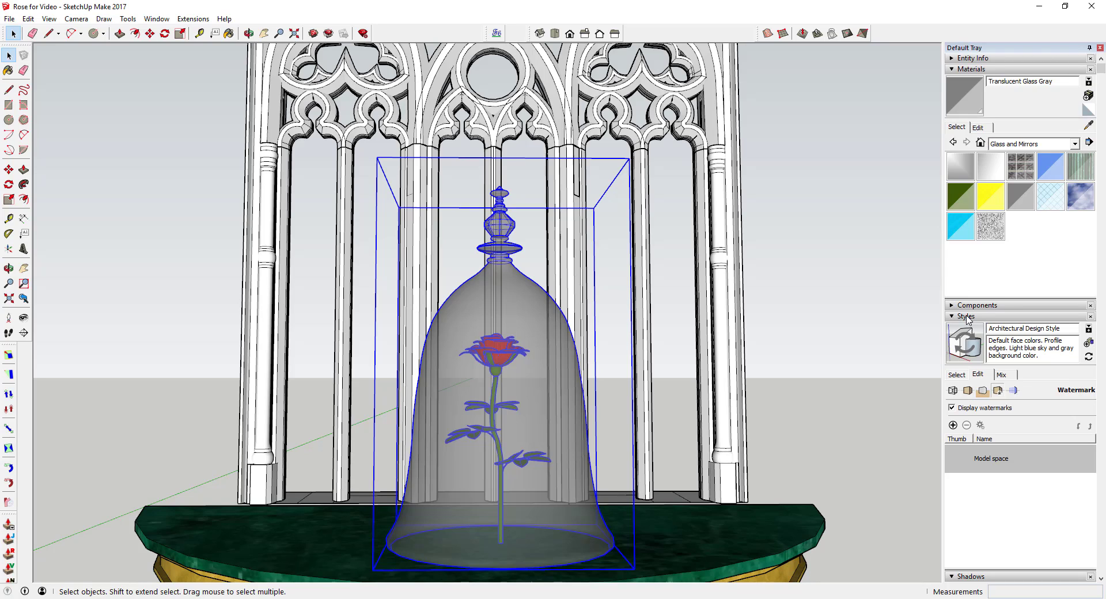
Step: Add the German Mountains 2 image as a style watermark placed as a background behind the model
left_click(981, 376)
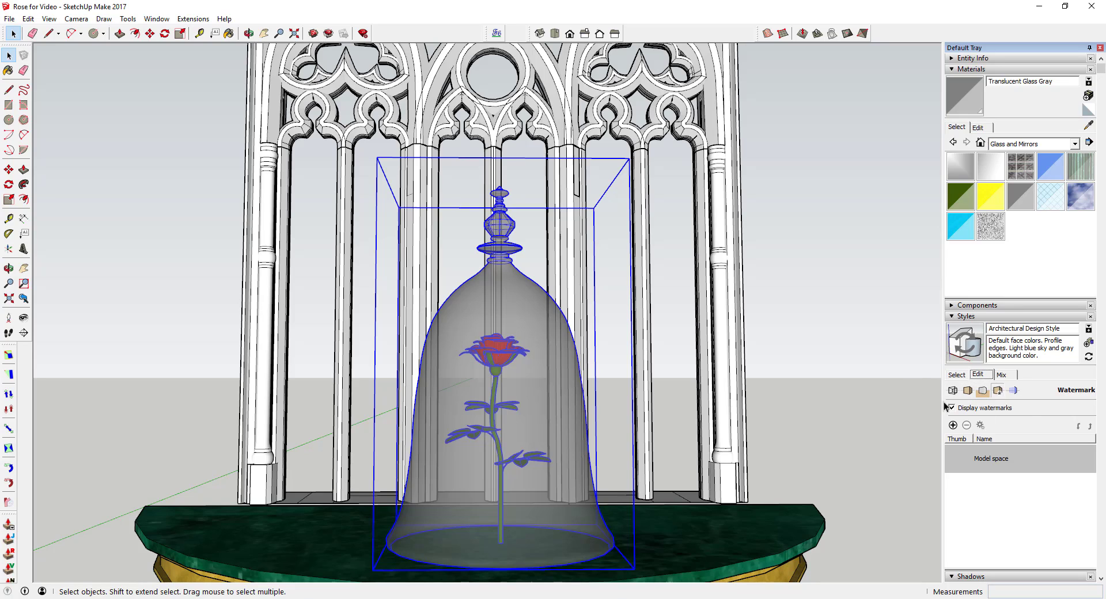
left_click(999, 393)
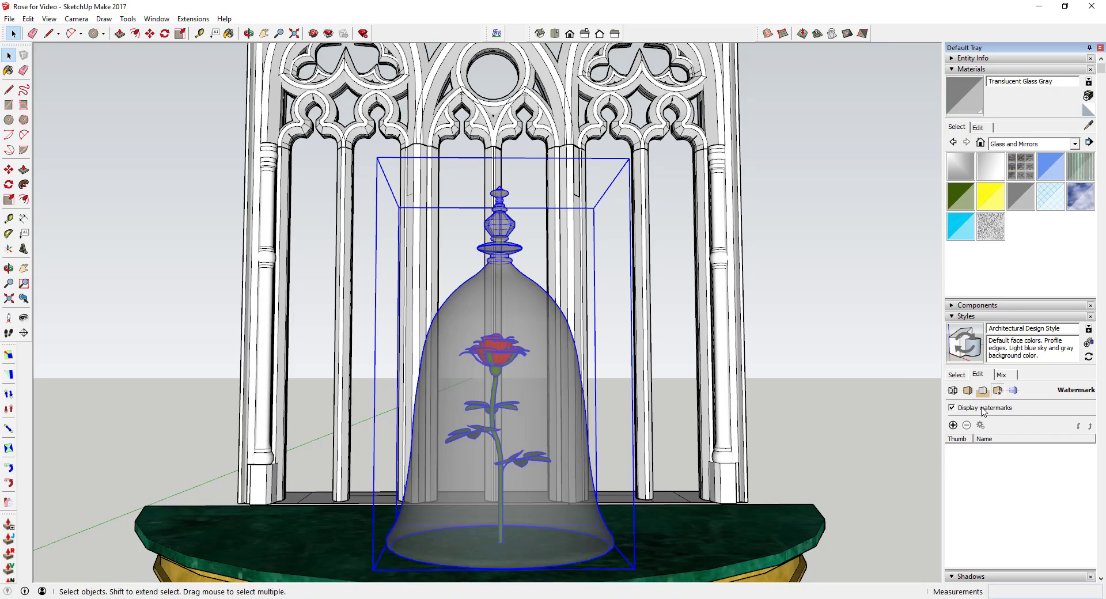
left_click(953, 425)
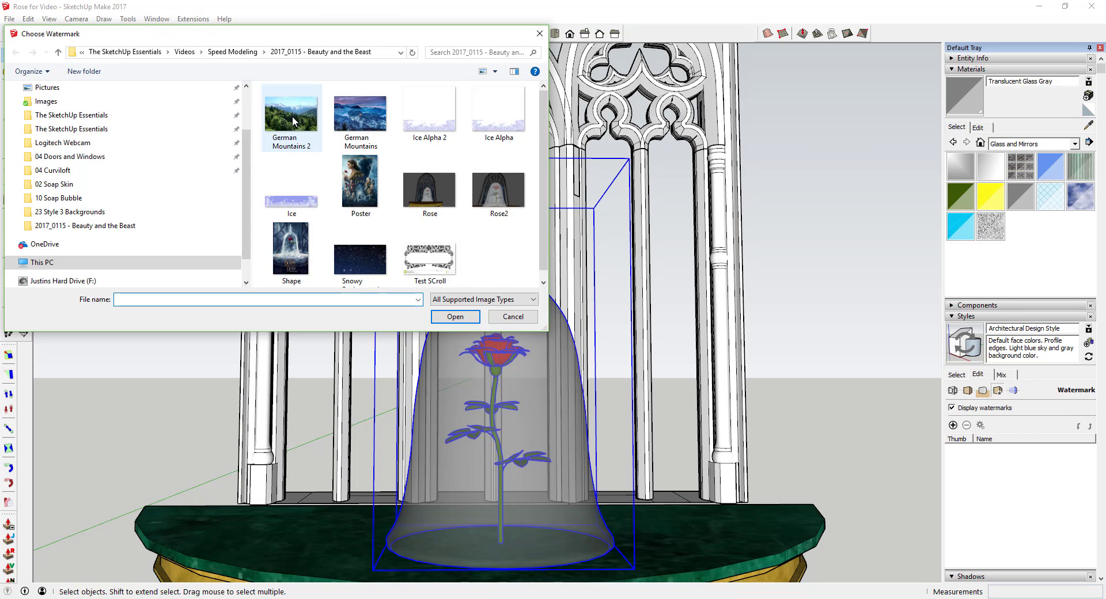
double_click(293, 118)
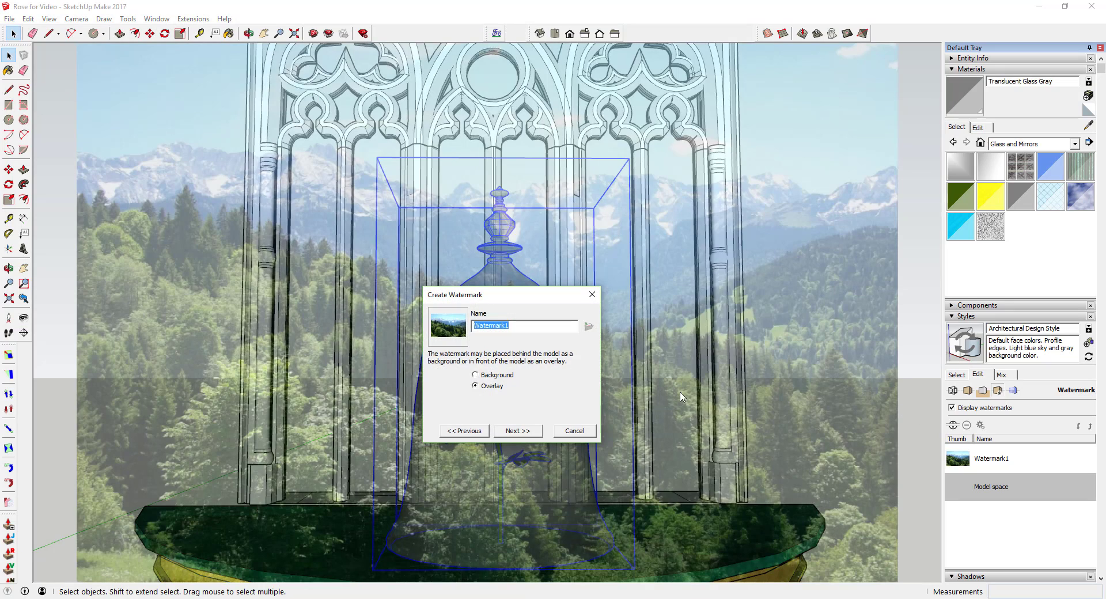
left_click_drag(530, 298, 611, 240)
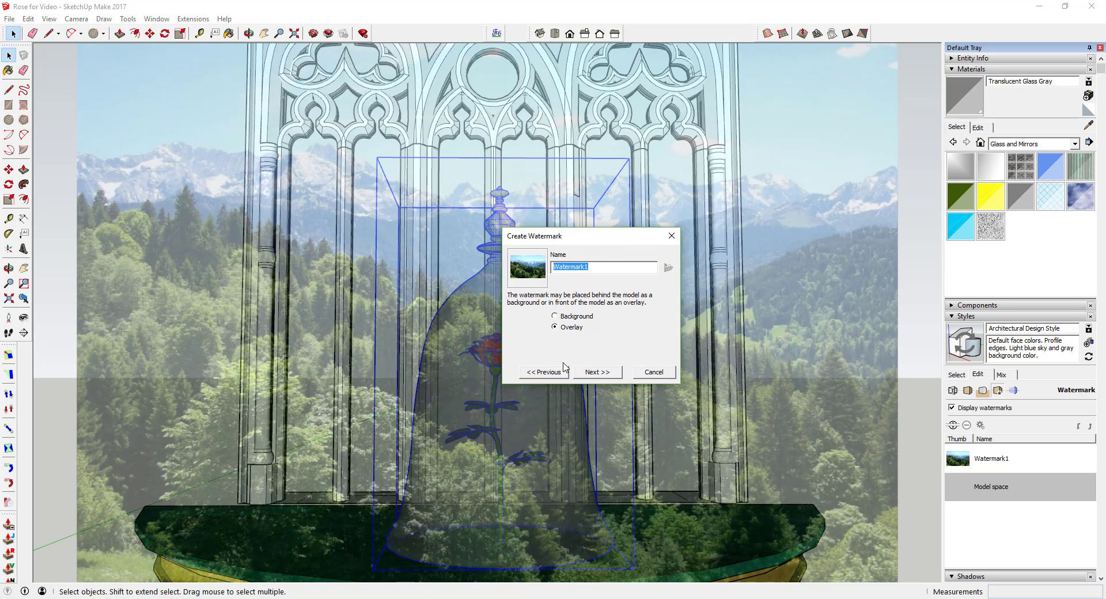
left_click(568, 319)
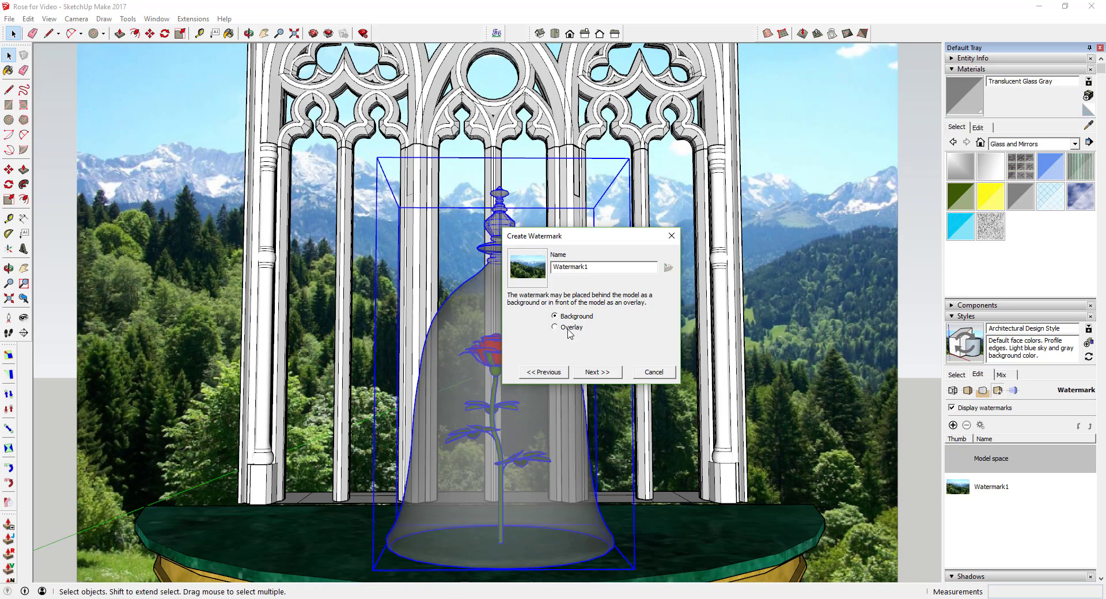
left_click(570, 328)
left_click(596, 374)
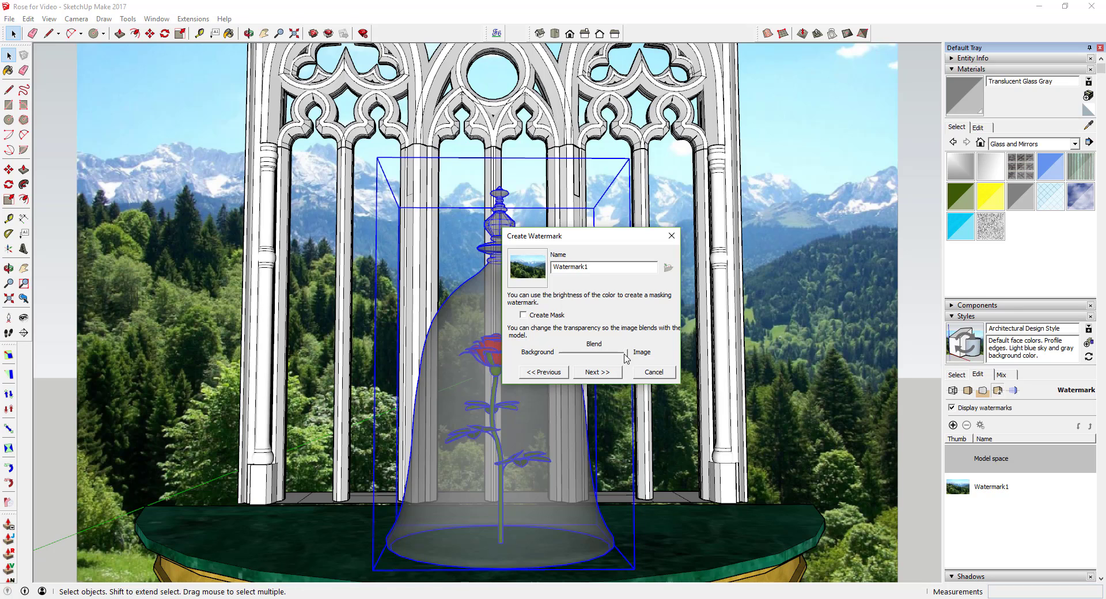
Step: Blend the watermark fully to the image side, name it "Background Image" and finish creating it
mouse_move(626, 358)
left_mouse_down()
mouse_move(563, 360)
mouse_move(642, 358)
left_mouse_up()
left_click_drag(614, 269, 417, 258)
type("Background Image")
key("Return")
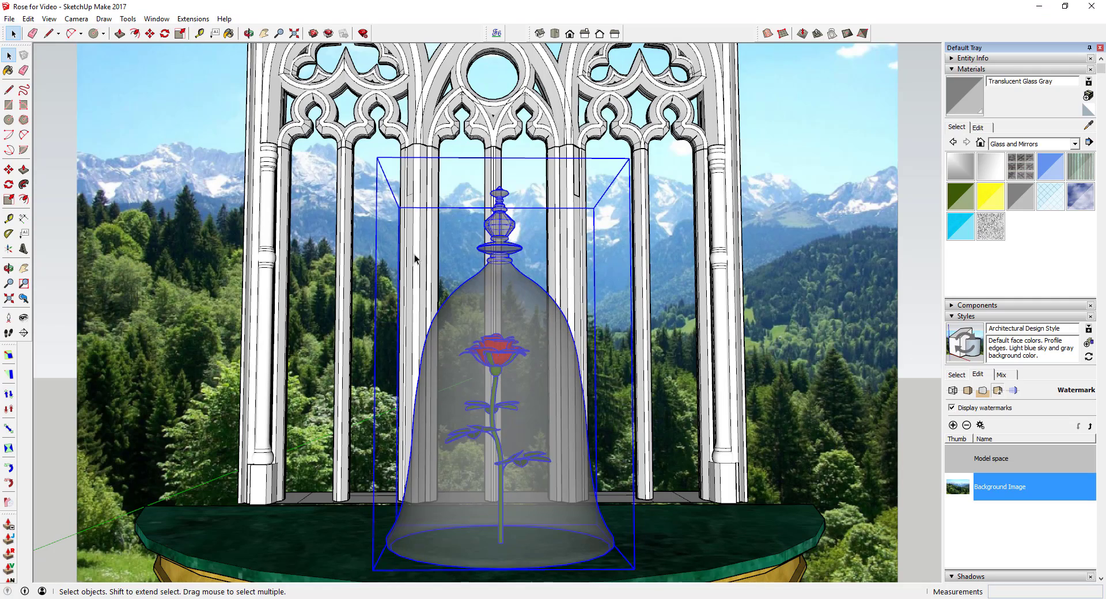
Step: Level the frontal view of the rose dome and compare it with the Beauty and the Beast poster in Shape.jpg
key("o")
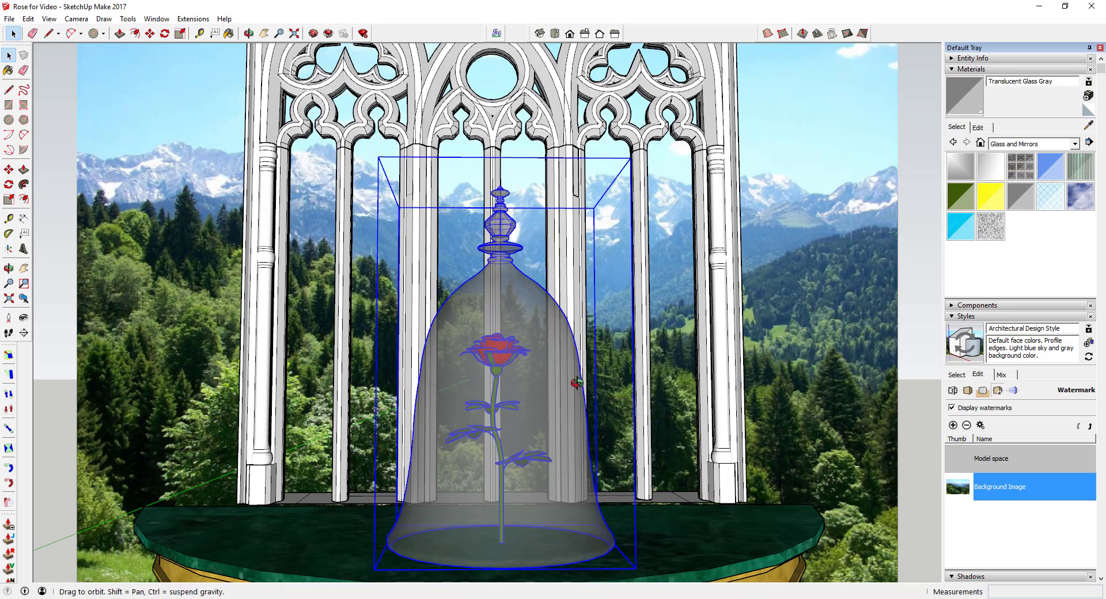
left_click_drag(575, 387, 569, 413)
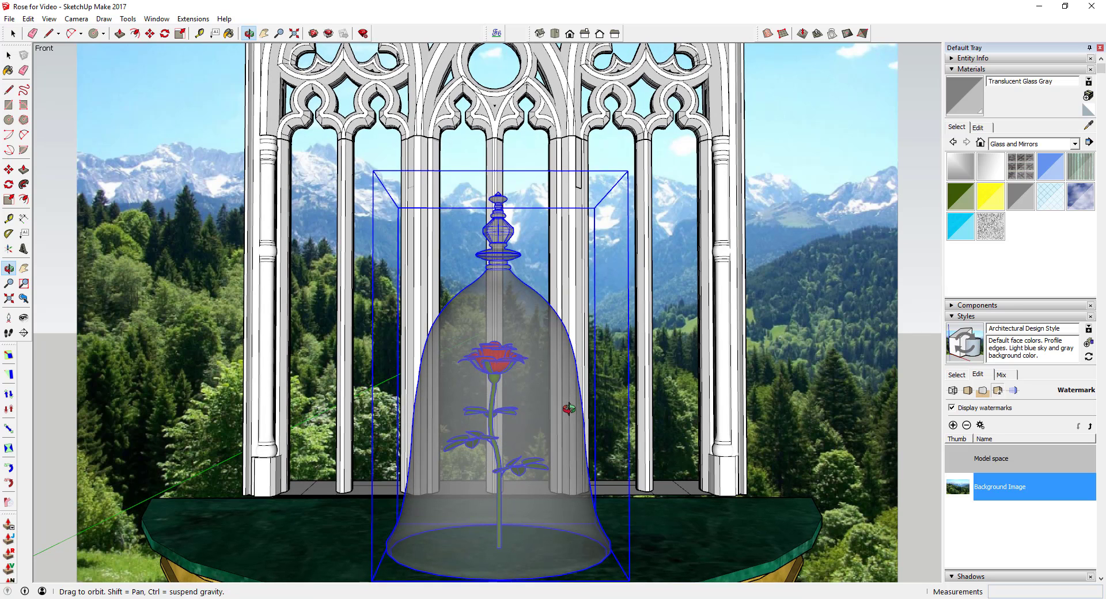
key("space")
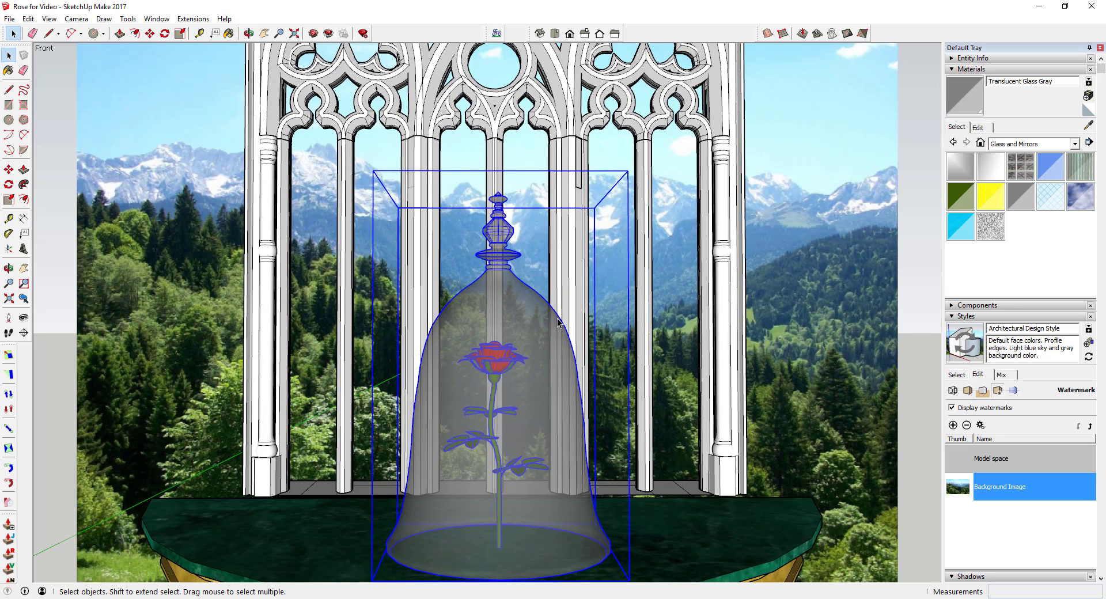
key("alt+Tab")
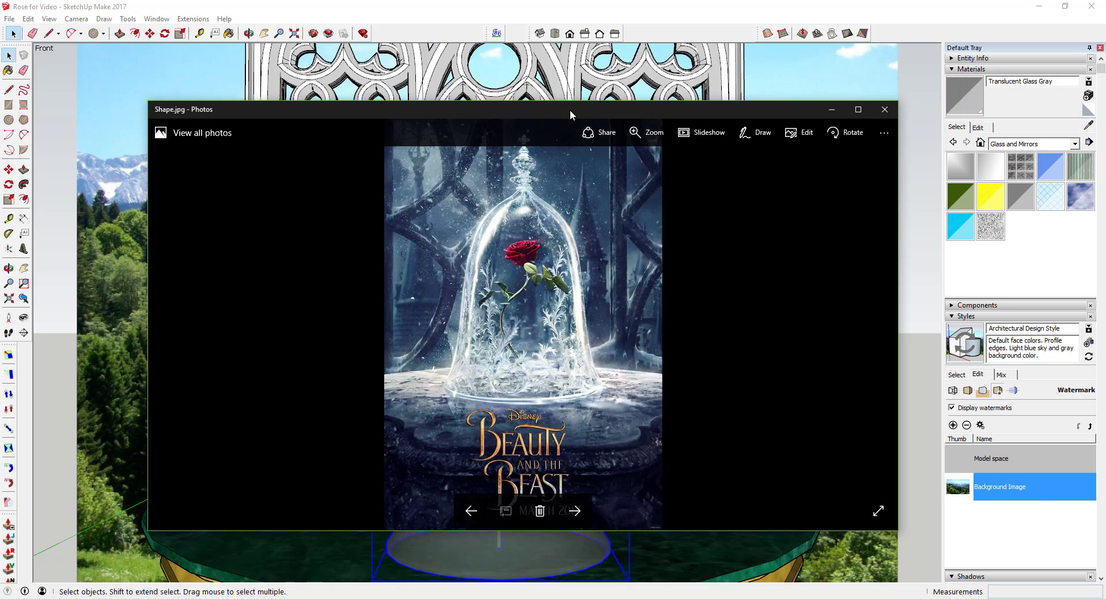
key("alt+Tab")
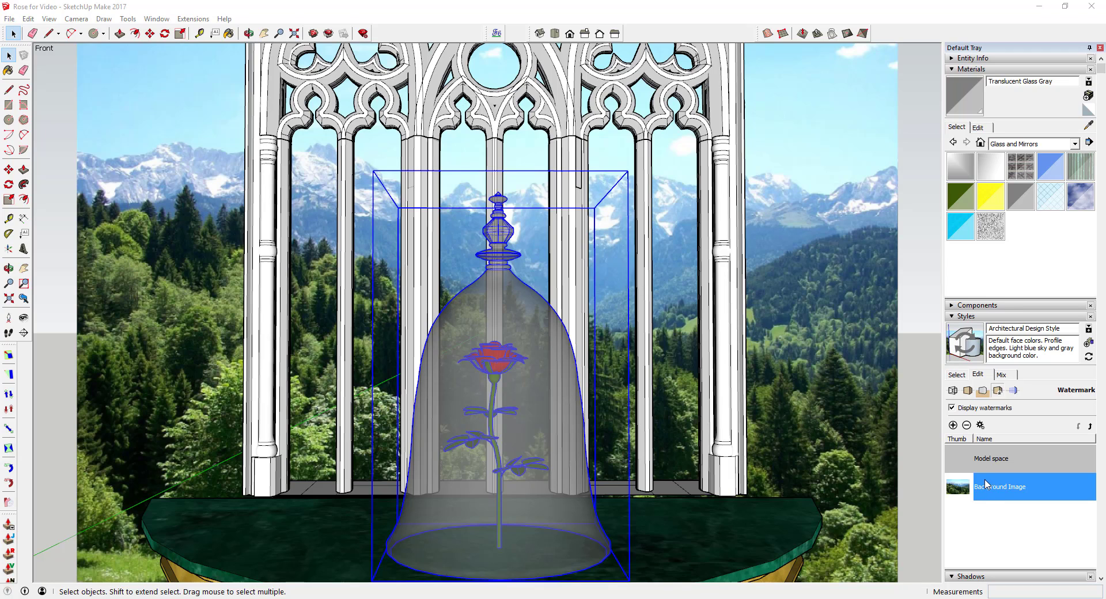
Step: Add the Snowy Background image as a second style watermark placed as a background behind the model
left_click(954, 425)
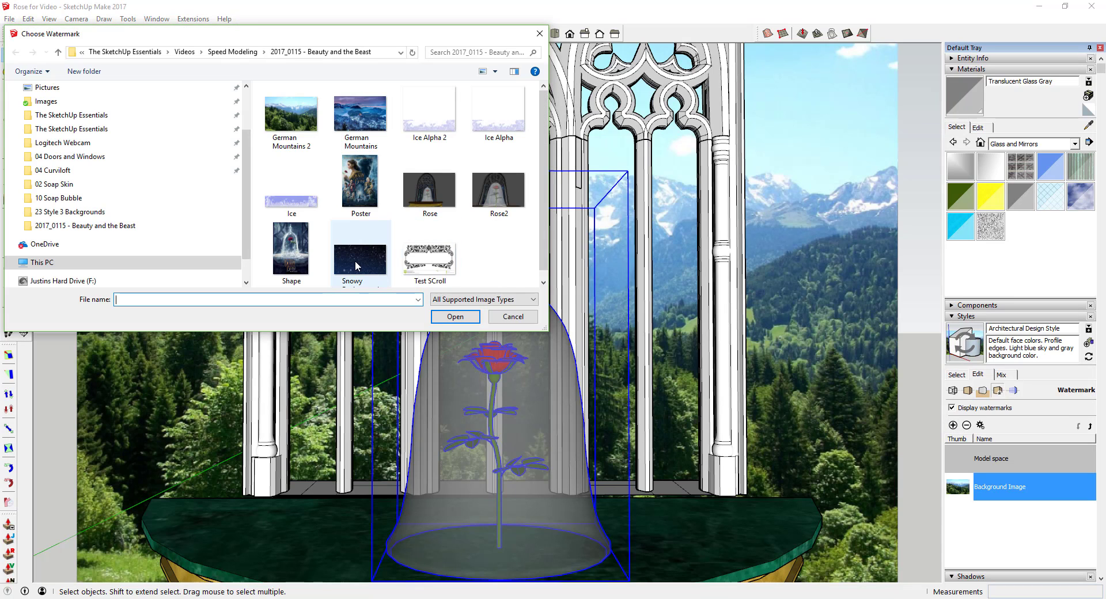
left_click_drag(543, 328, 757, 447)
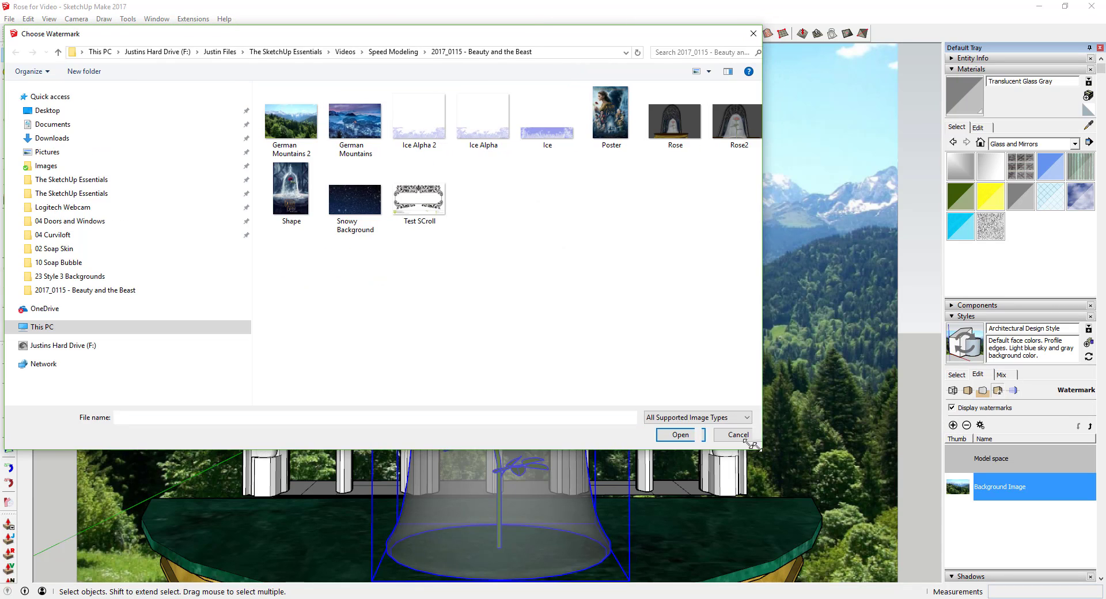
double_click(356, 207)
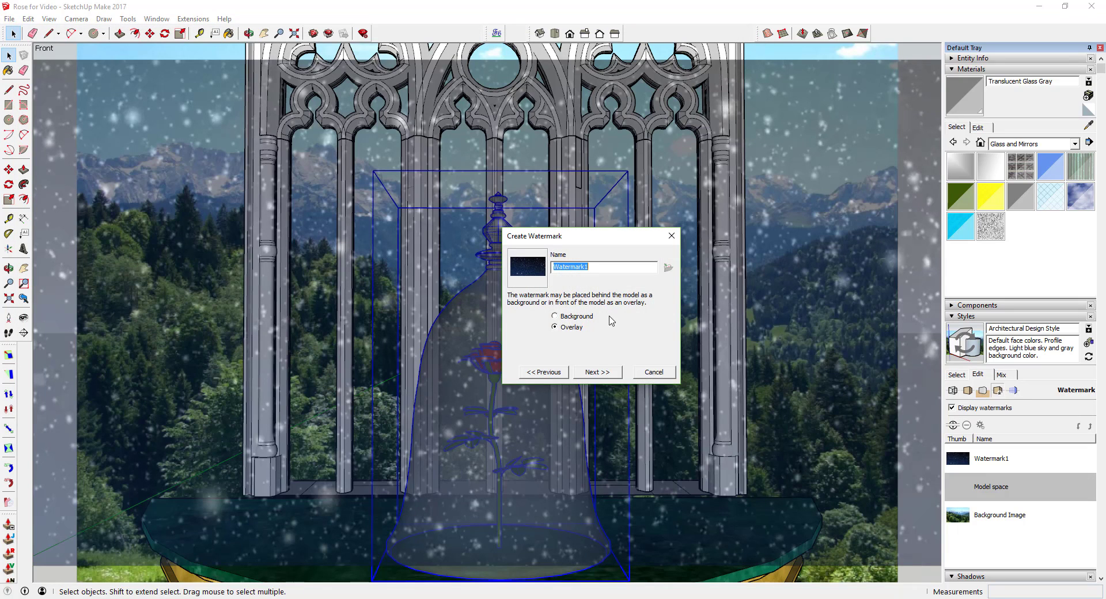
left_click(570, 319)
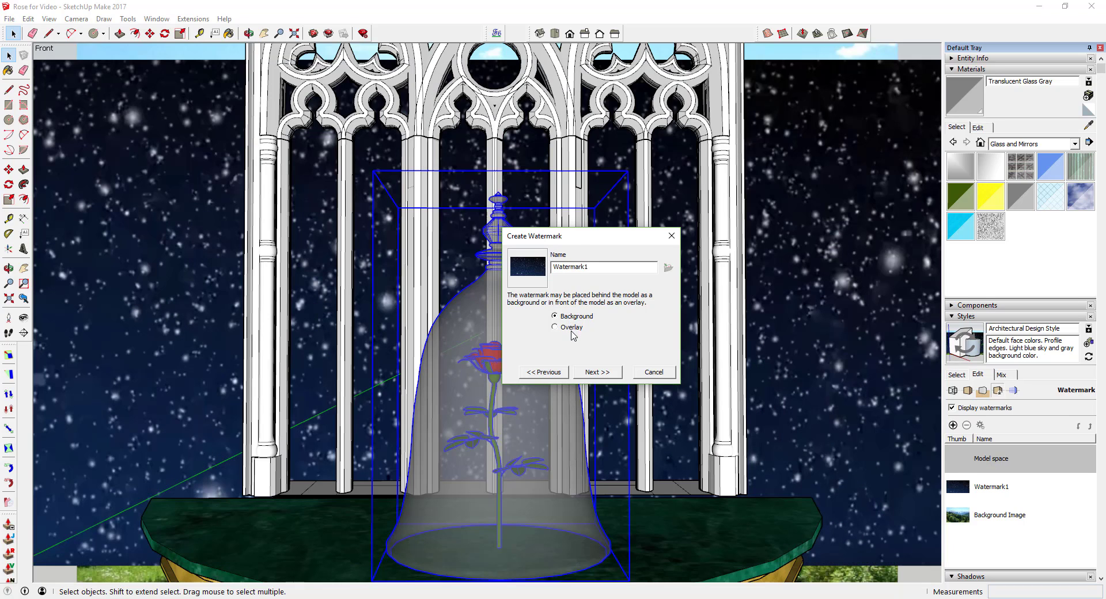
left_click(595, 374)
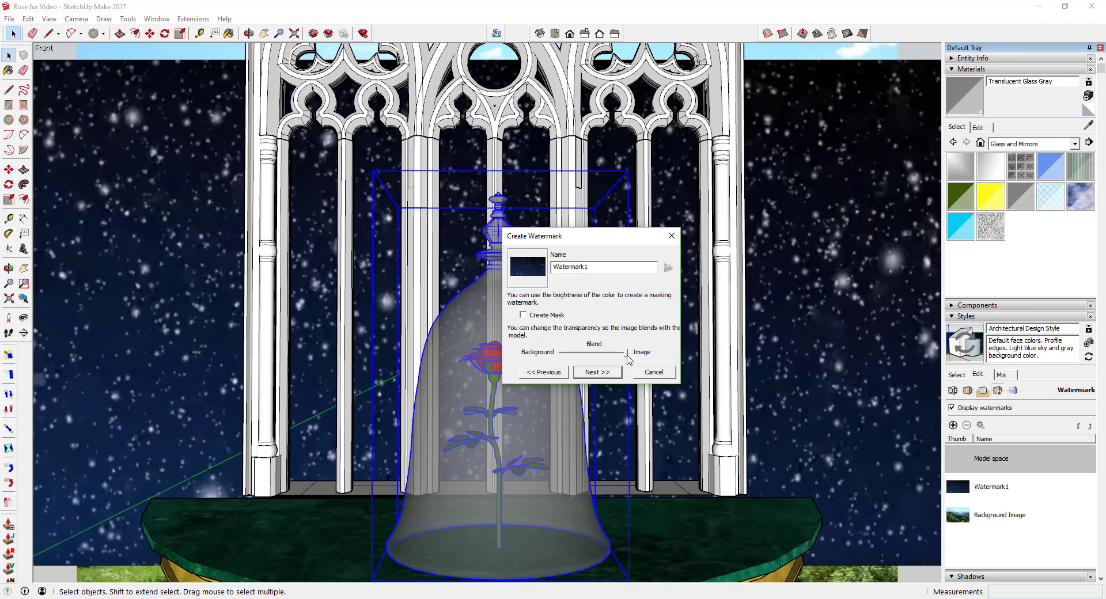
Step: Blend the snow watermark to about 70% towards the image side and name it "Snow"
mouse_move(626, 356)
left_mouse_down()
mouse_move(595, 360)
mouse_move(609, 357)
left_mouse_up()
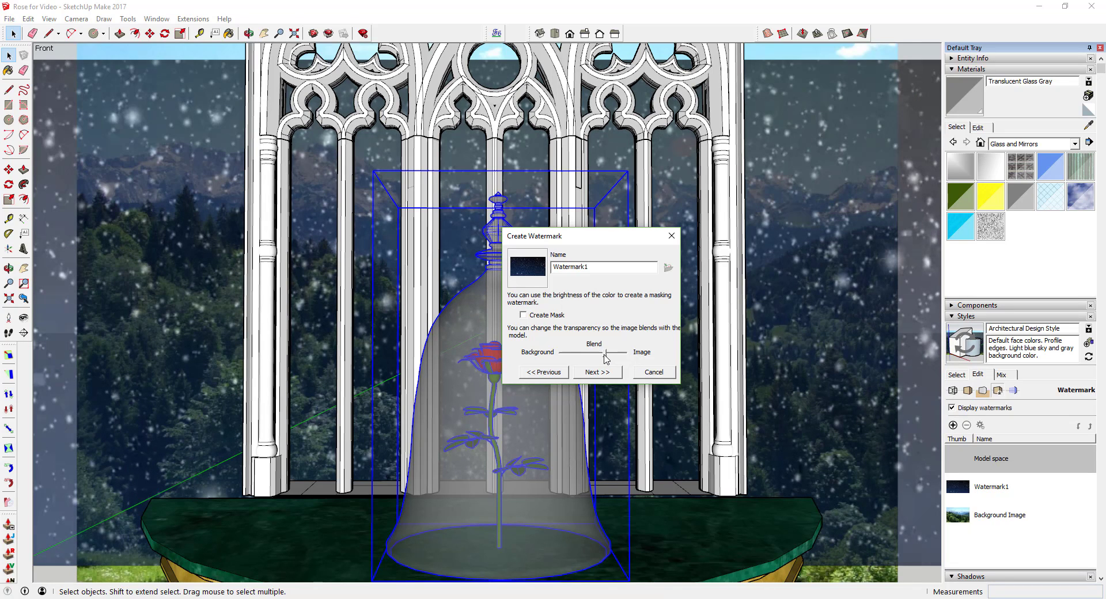
mouse_move(607, 358)
left_mouse_down()
mouse_move(622, 358)
mouse_move(605, 355)
left_mouse_up()
mouse_move(597, 354)
left_mouse_down()
mouse_move(568, 357)
mouse_move(608, 362)
left_mouse_up()
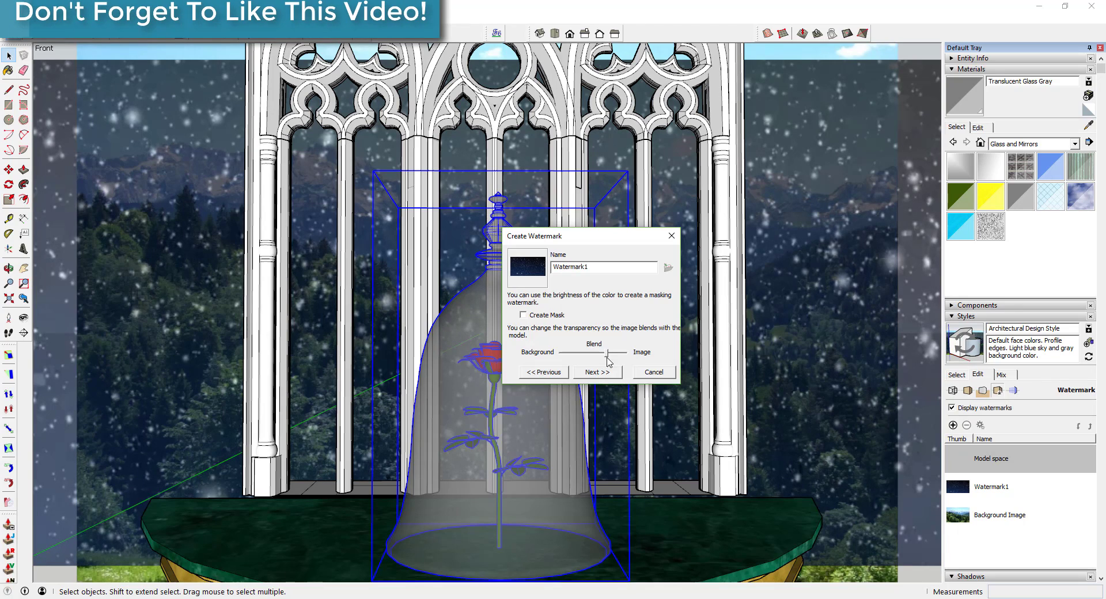
left_click(621, 272)
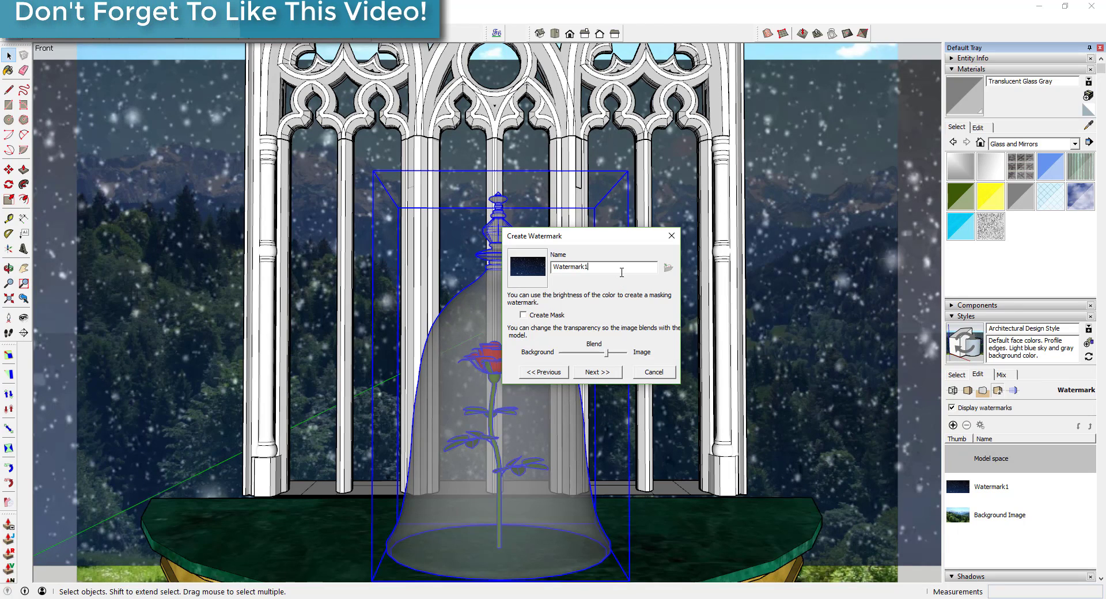
double_click(622, 272)
type("Snow")
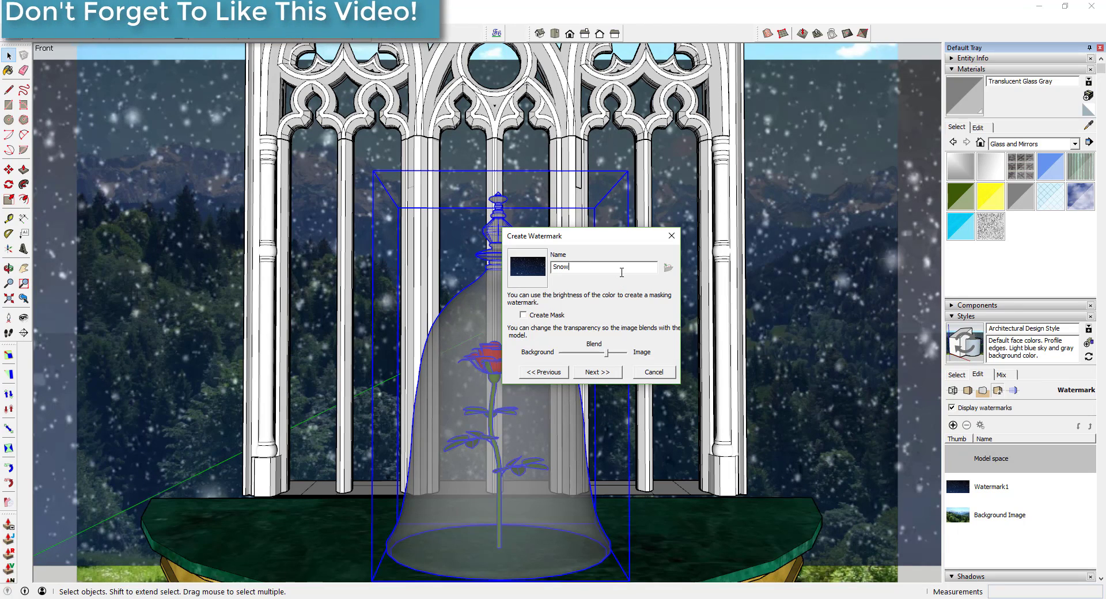
left_click(600, 372)
Step: Stretch the Snow watermark to fit the screen with its aspect ratio unlocked and finish creating it
left_click(624, 310)
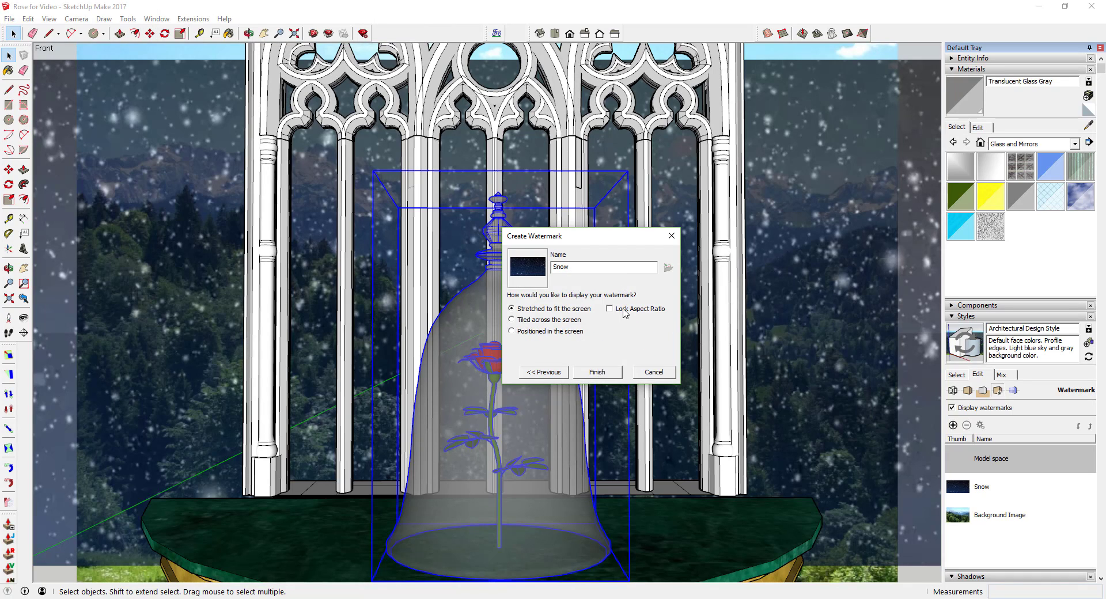
left_click(624, 311)
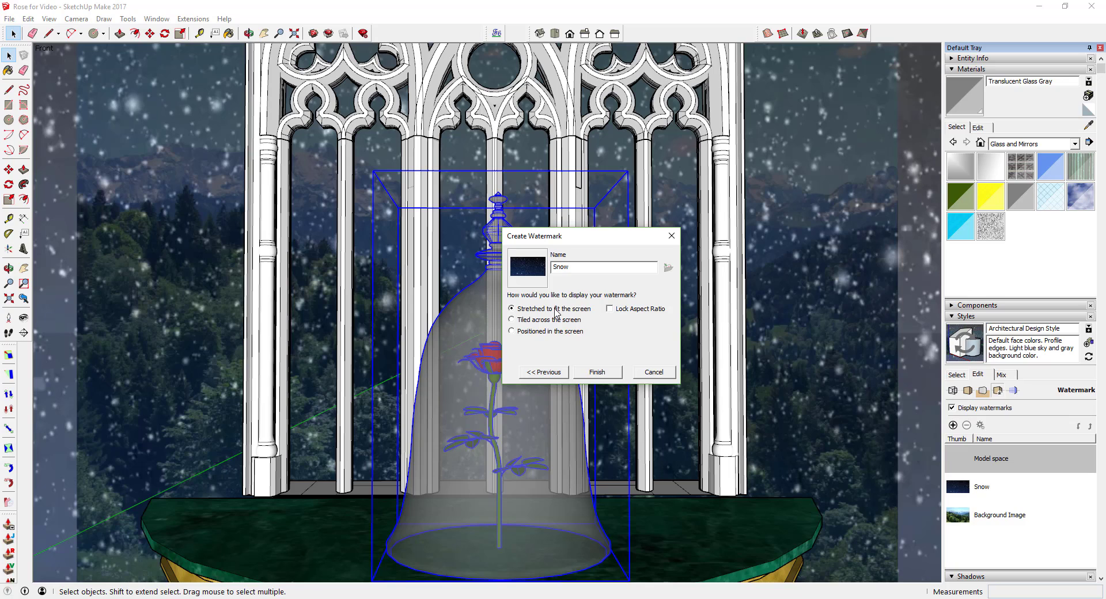
left_click(610, 310)
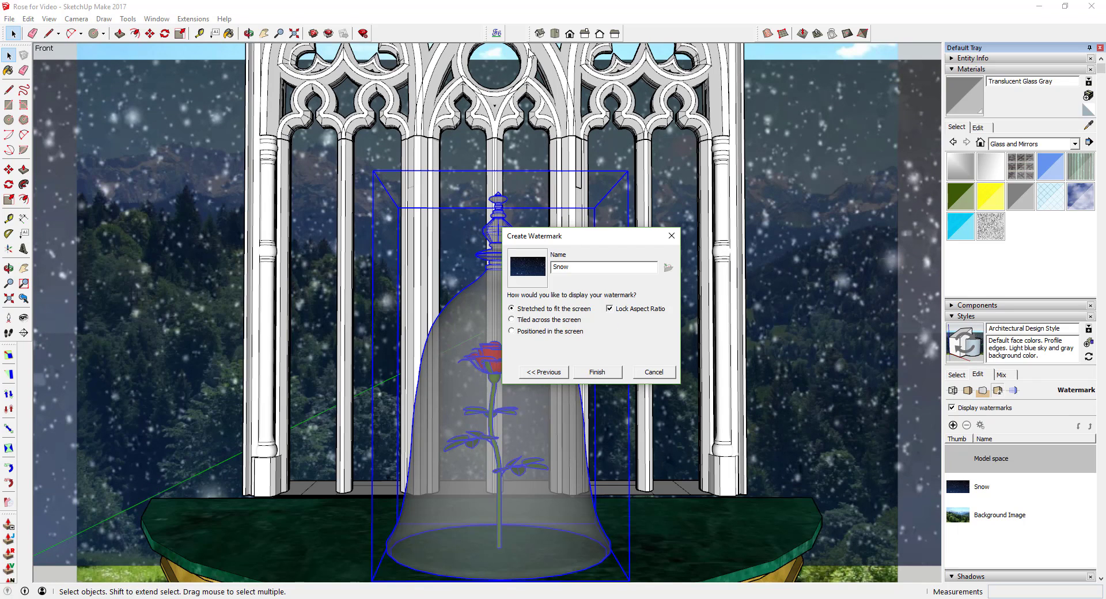
left_click(610, 310)
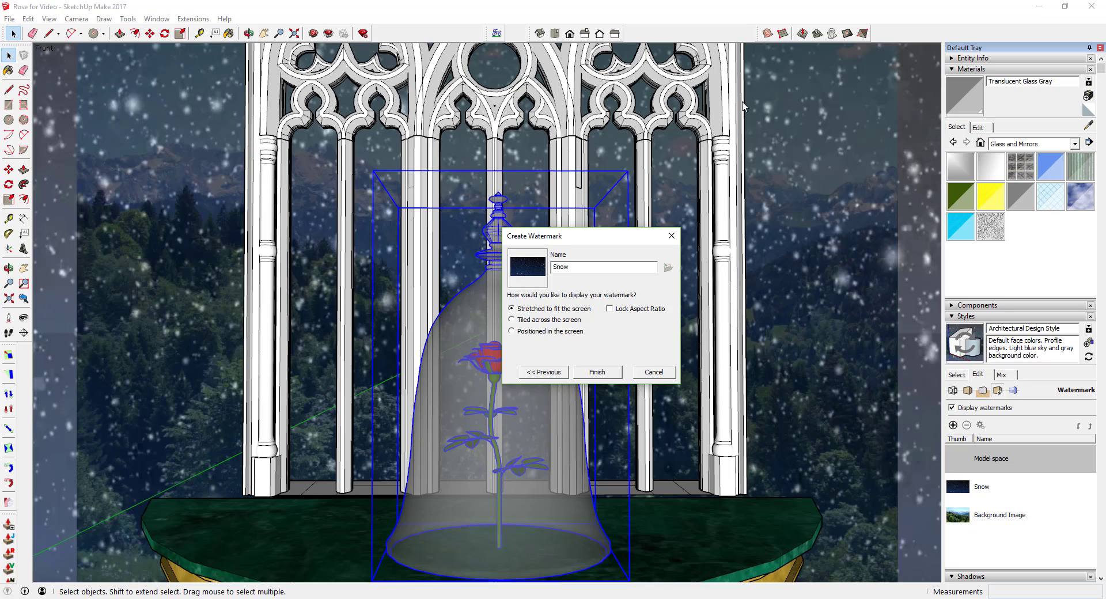
left_click(599, 373)
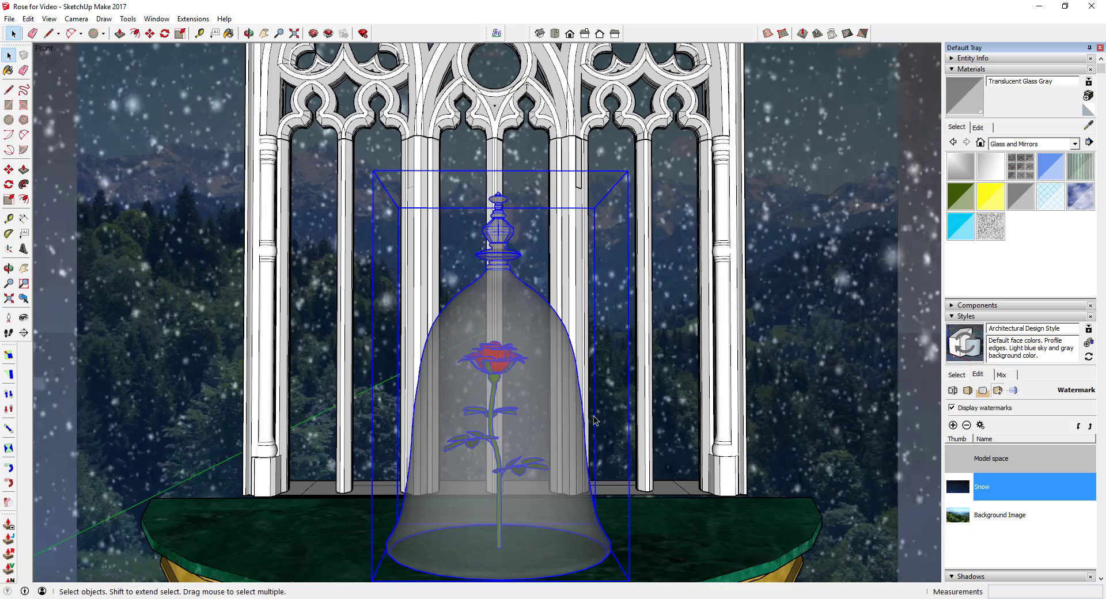
Step: Examine the window, table and rose dome against the snowy mountain background from close up, at an angle and from the front
scroll(502, 337, "down", 8)
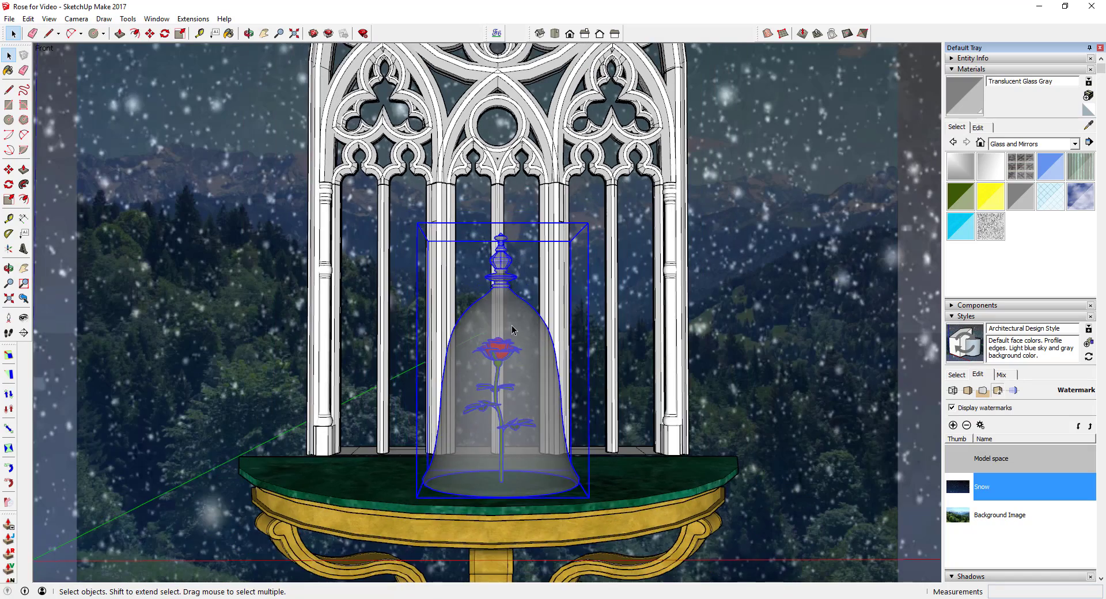
middle_click_drag(508, 340, 534, 327)
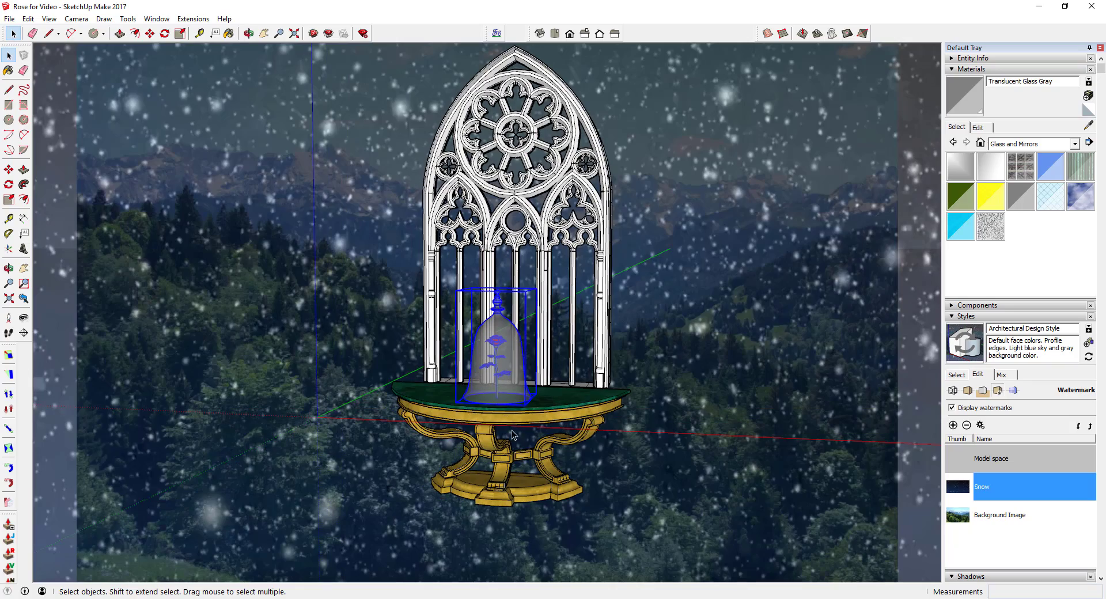
scroll(512, 433, "up", 2)
scroll(512, 433, "up", 2)
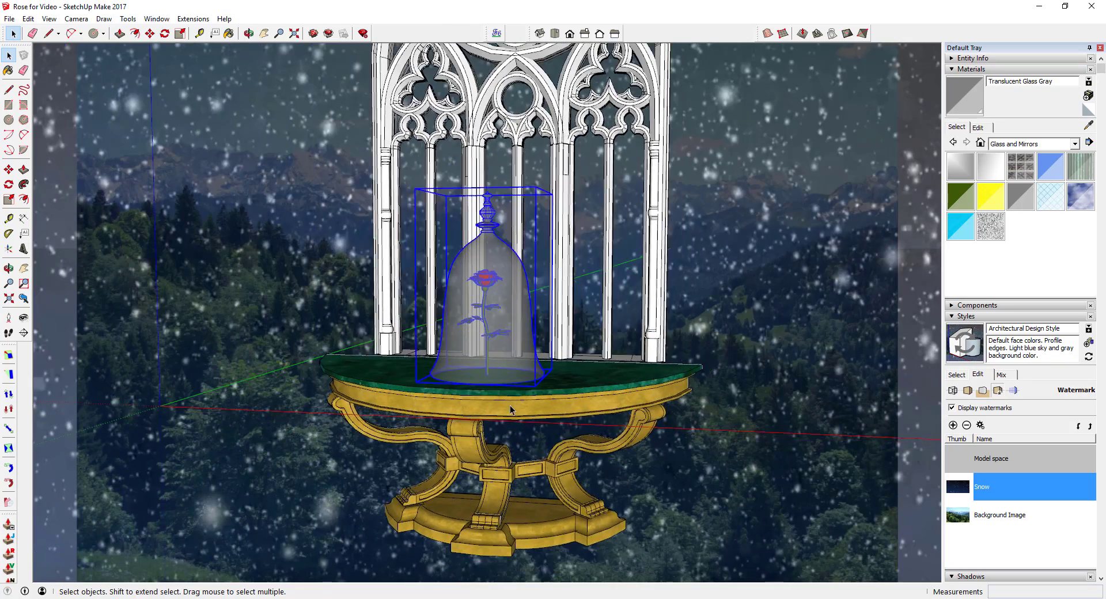
scroll(555, 239, "up", 2)
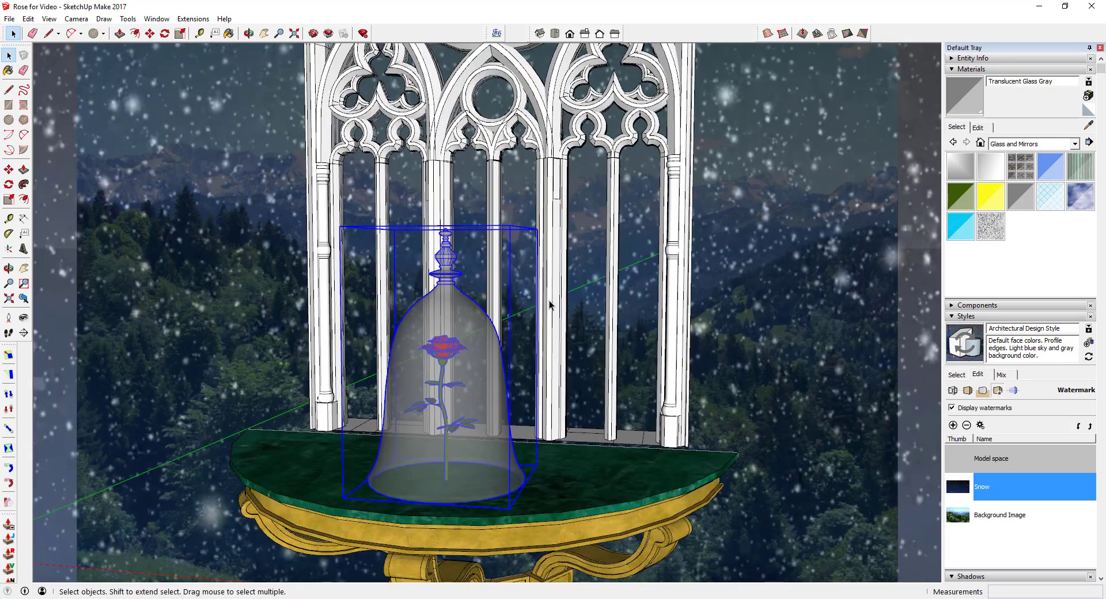
middle_click_drag(551, 306, 484, 426)
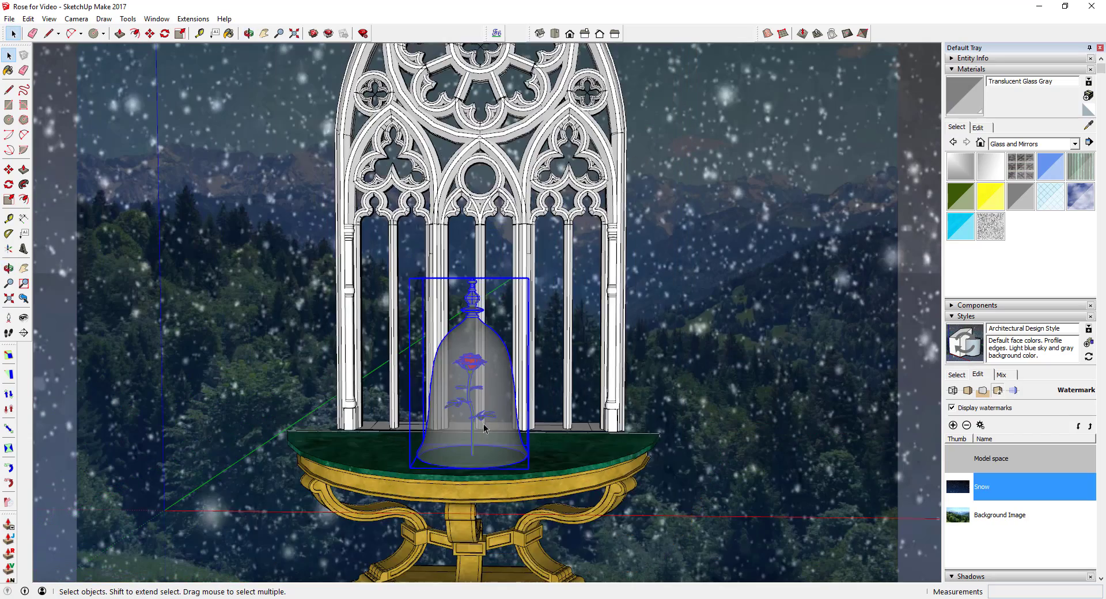
scroll(473, 406, "up", 2)
scroll(495, 340, "up", 2)
middle_click_drag(495, 340, 516, 321)
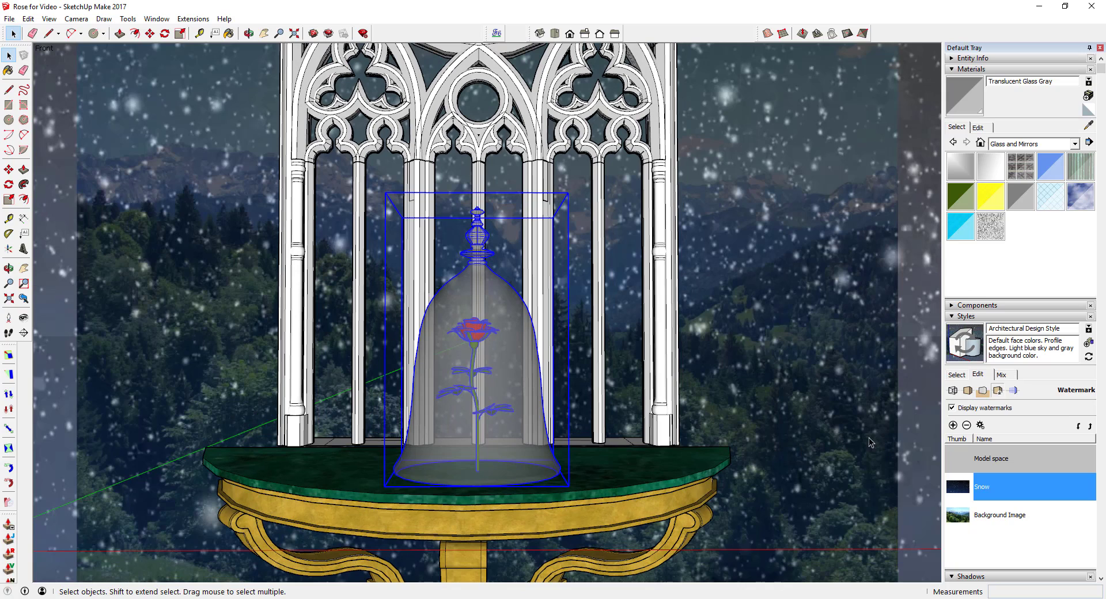
scroll(519, 406, "down", 5)
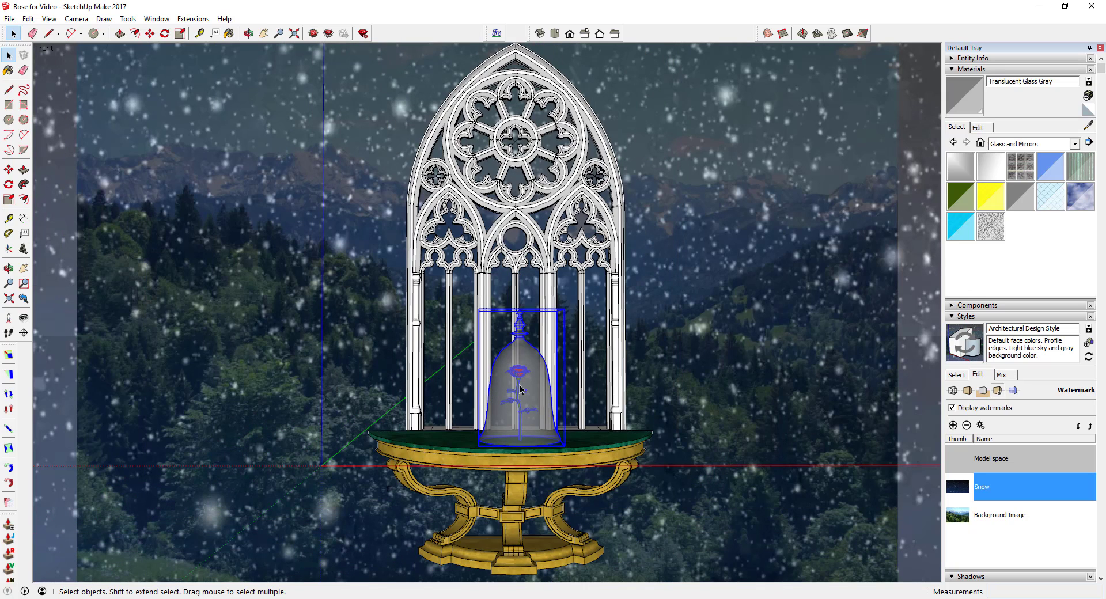
Step: Hide the watermarks and draw a wall rectangle about 36' by 20' outward from the upper end of the window's straight left side
left_click(952, 408)
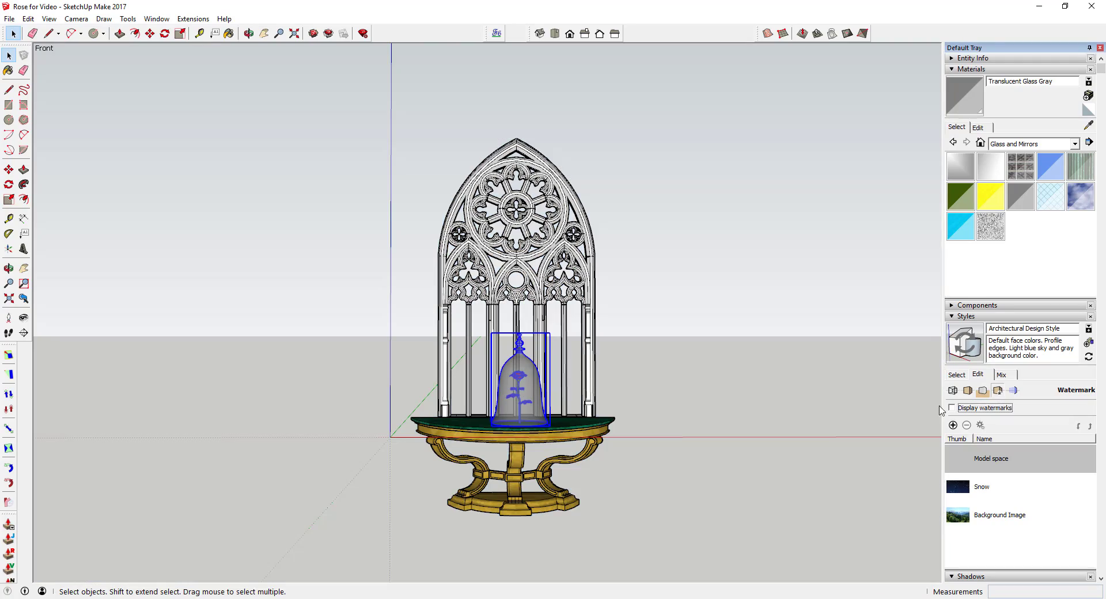
middle_click_drag(468, 411, 424, 236)
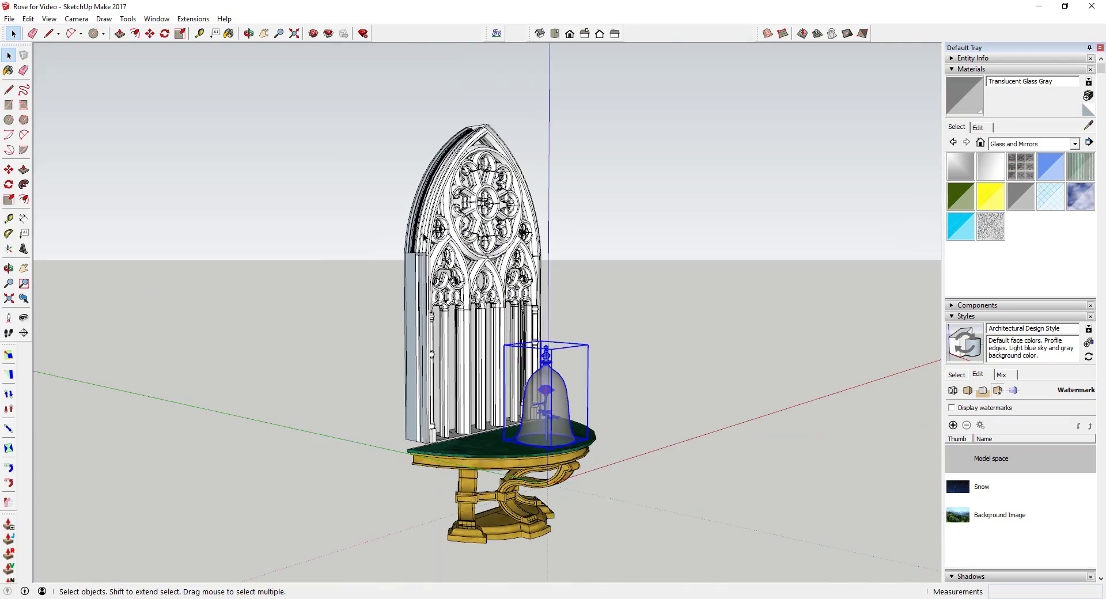
scroll(425, 236, "up", 5)
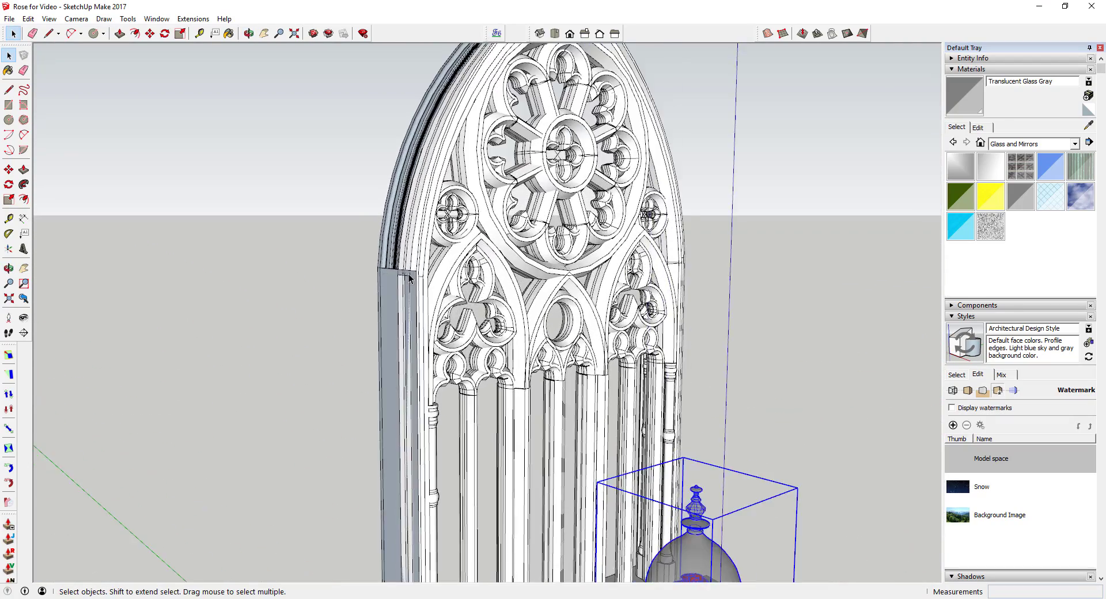
scroll(411, 278, "up", 4)
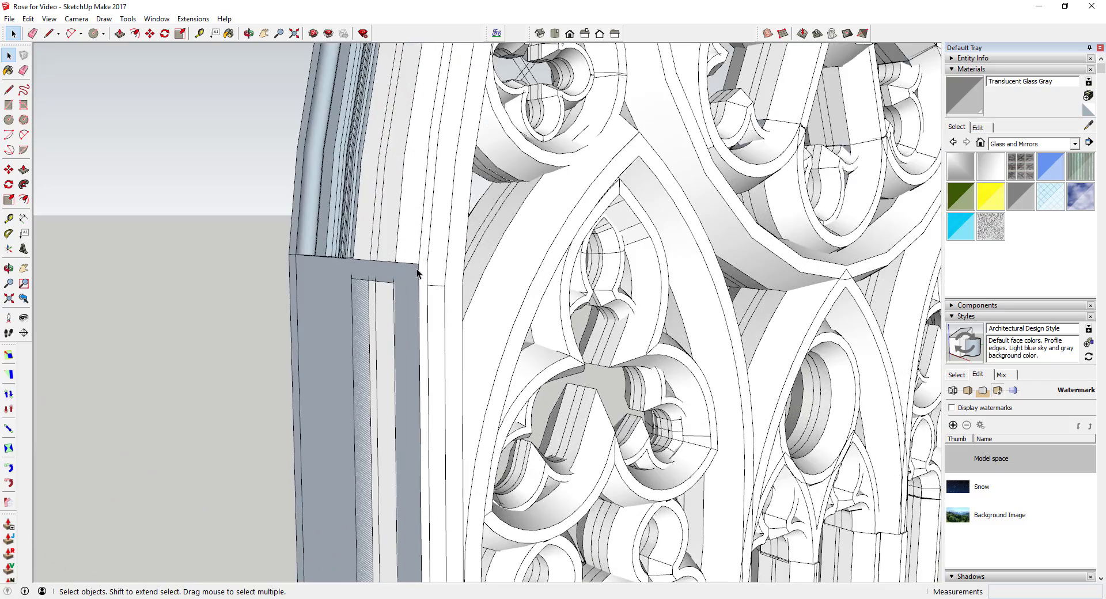
mouse_move(420, 273)
middle_mouse_down()
mouse_move(217, 266)
mouse_move(382, 287)
mouse_move(420, 266)
middle_mouse_up()
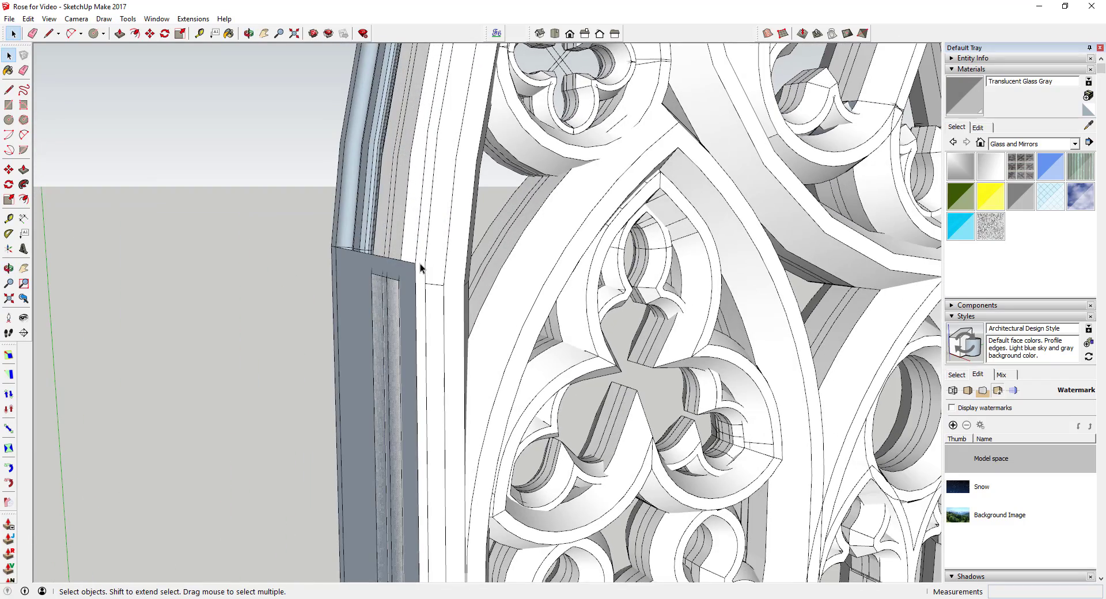
key("r")
left_click(415, 264)
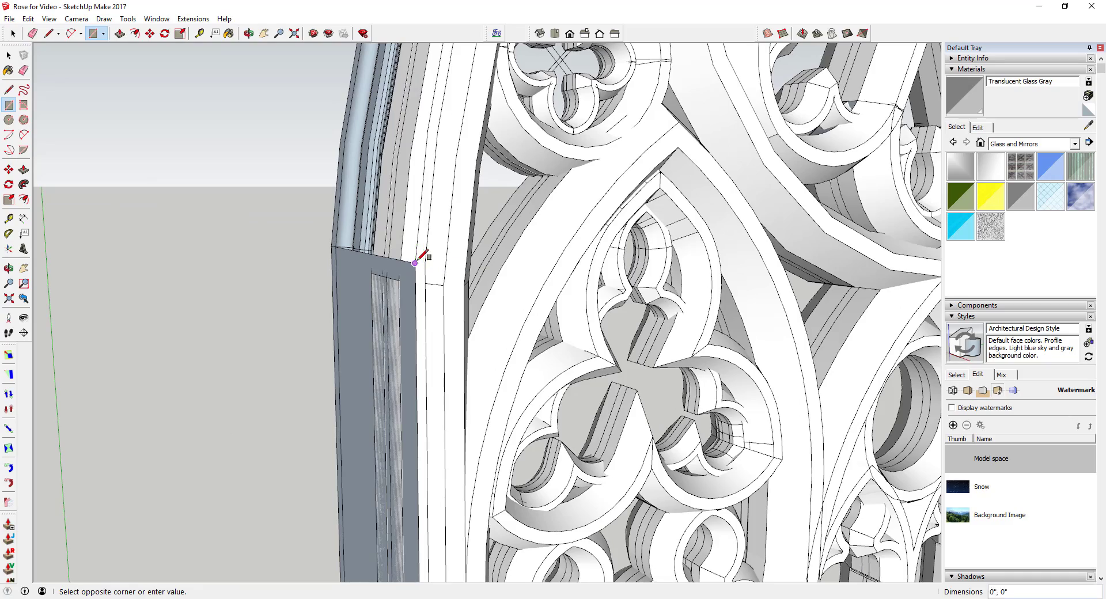
scroll(419, 257, "down", 10)
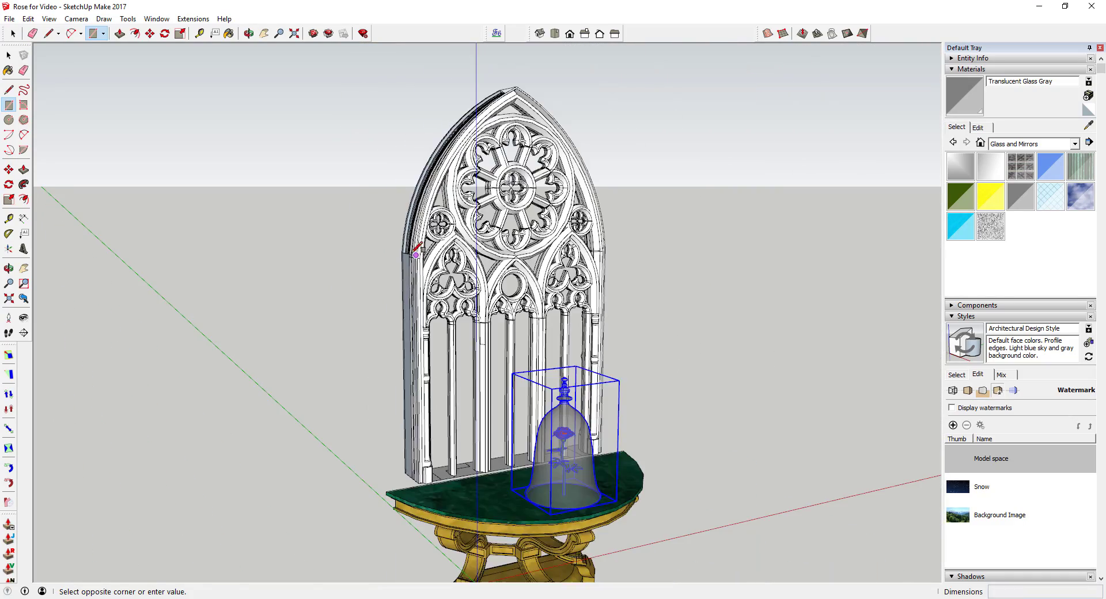
middle_click_drag(413, 253, 338, 349)
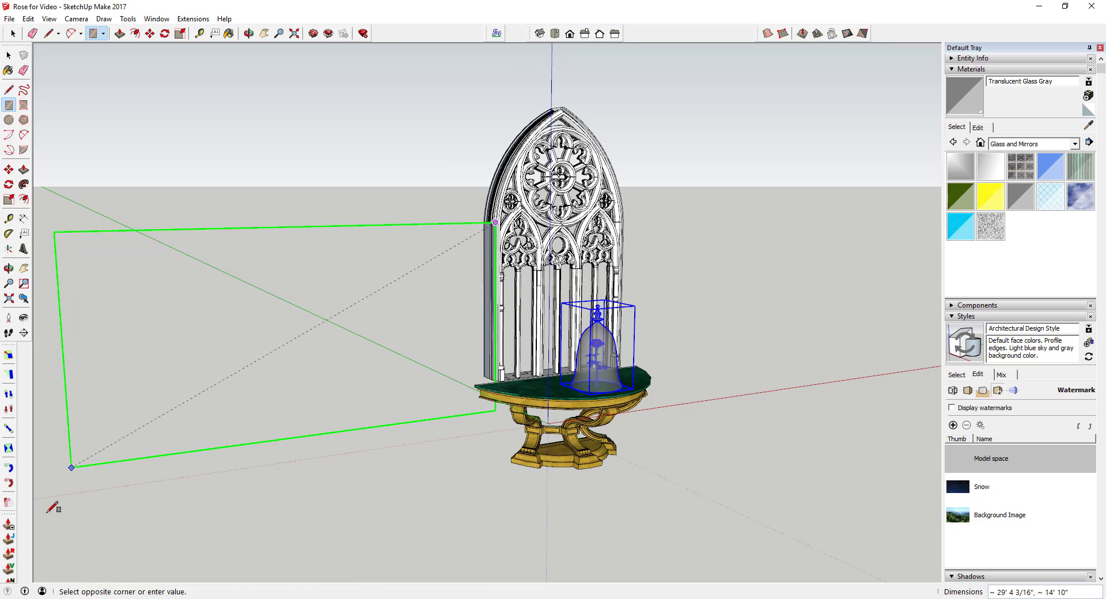
scroll(201, 380, "down", 4)
scroll(115, 438, "up", 2)
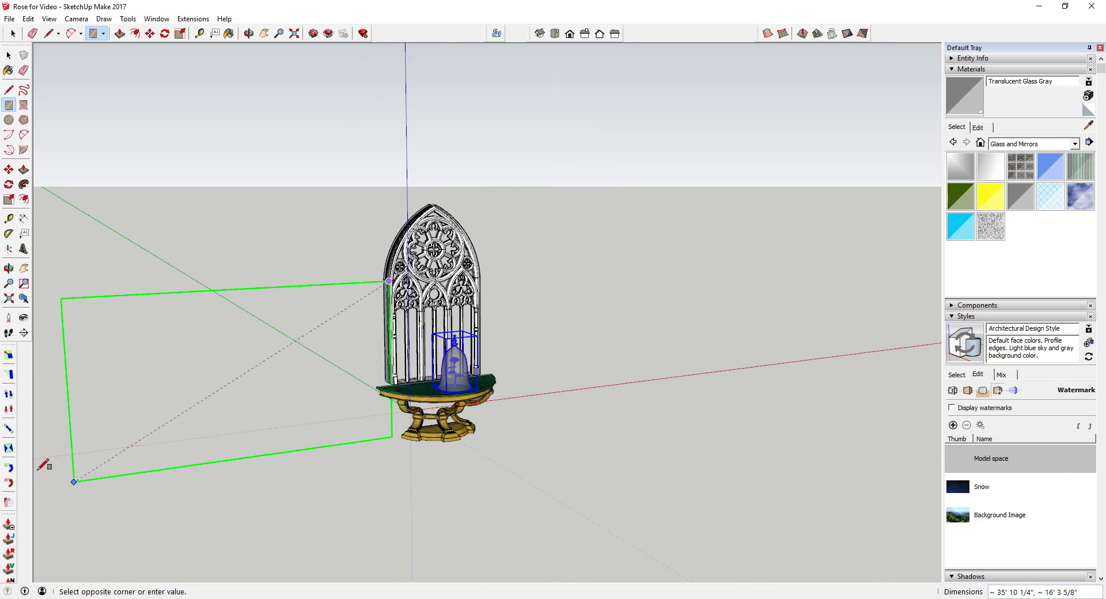
scroll(40, 476, "up", 2)
left_click(38, 517)
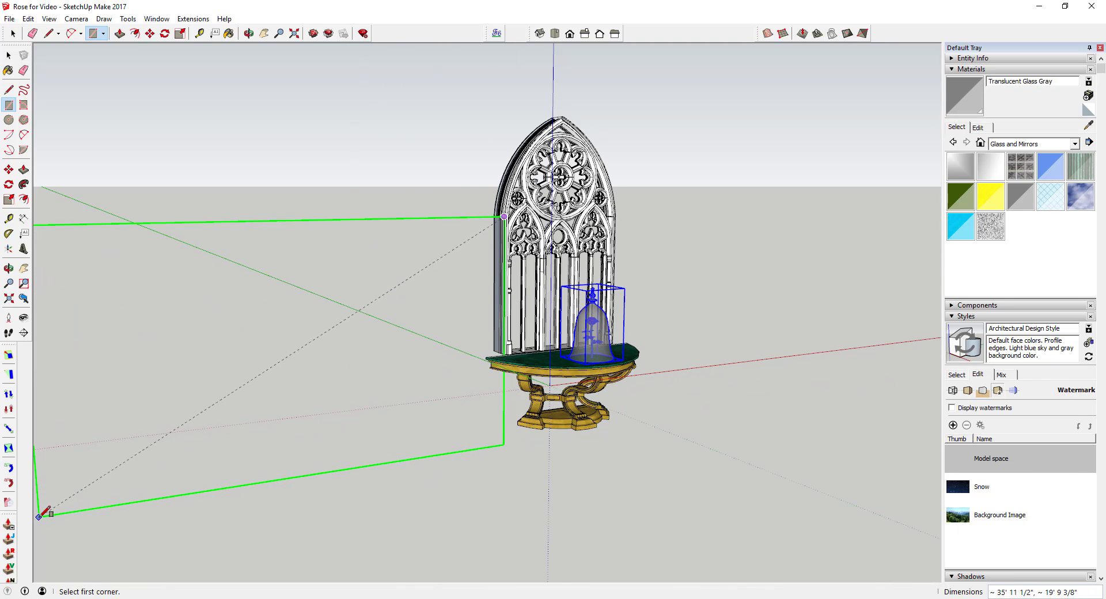
key("space")
key("a")
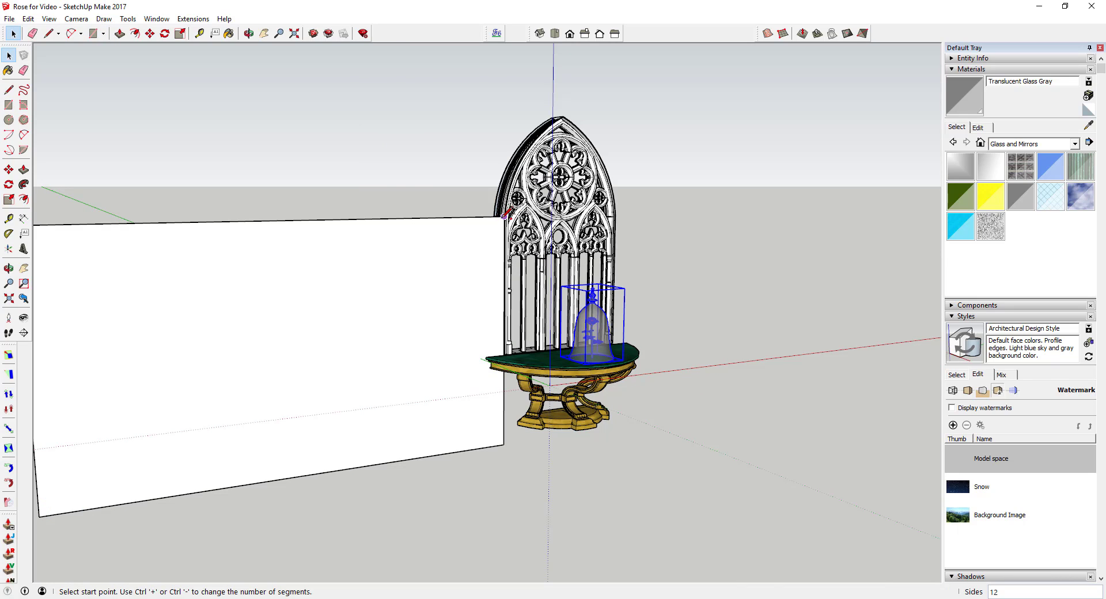
left_click(504, 216)
scroll(433, 131, "down", 1)
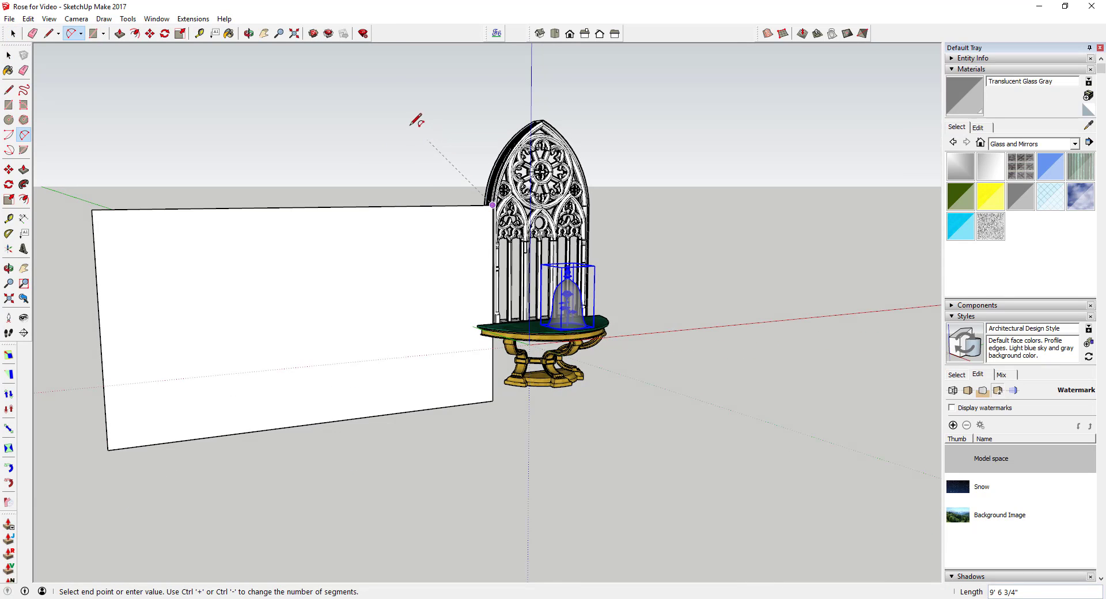
key("space")
Step: Draw a second rectangle above the first wall face, starting at the same window corner and spanning the wall's full width
key("r")
left_click(493, 205)
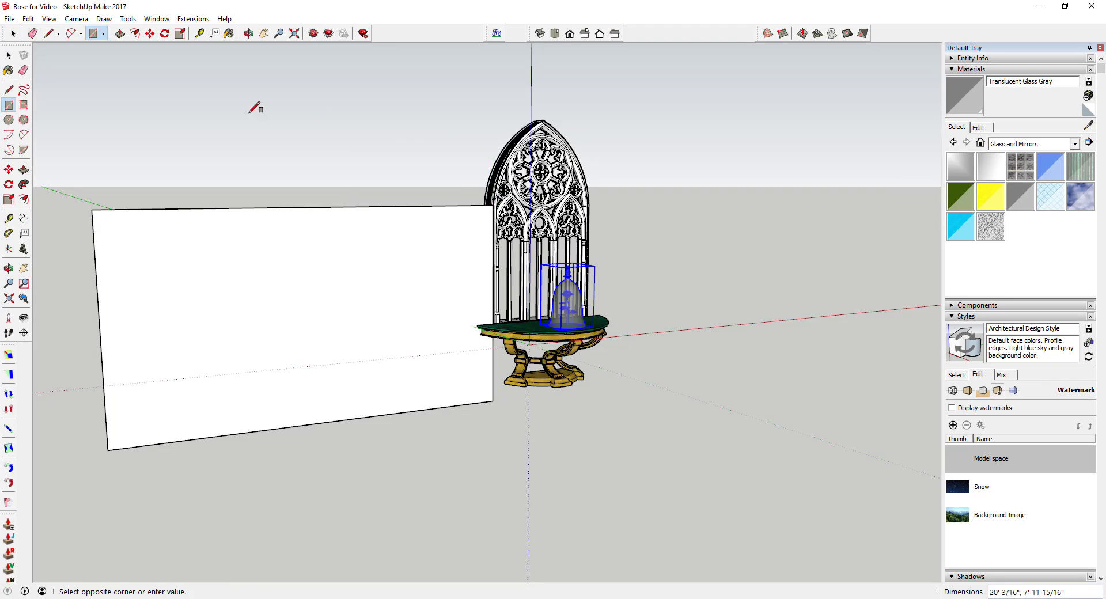
left_click(81, 56)
key("space")
Step: Extend the wall with lines from the upper face's top corner to above the window's apex and down to its tip
scroll(576, 115, "up", 8)
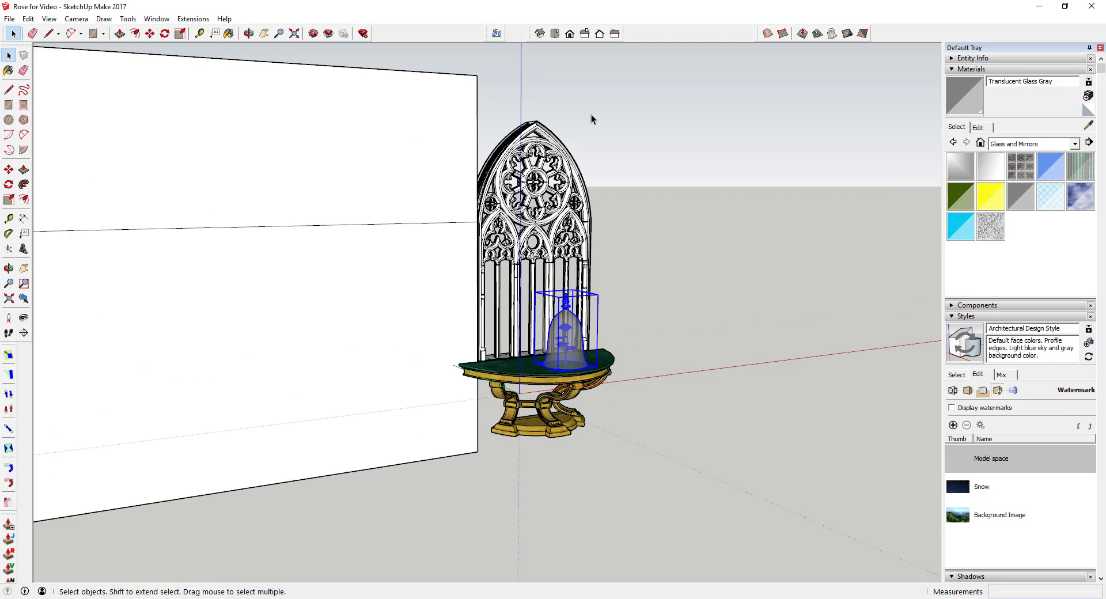
middle_click_drag(618, 280, 388, 257)
middle_click_drag(393, 242, 431, 235)
key("l")
left_click(365, 57)
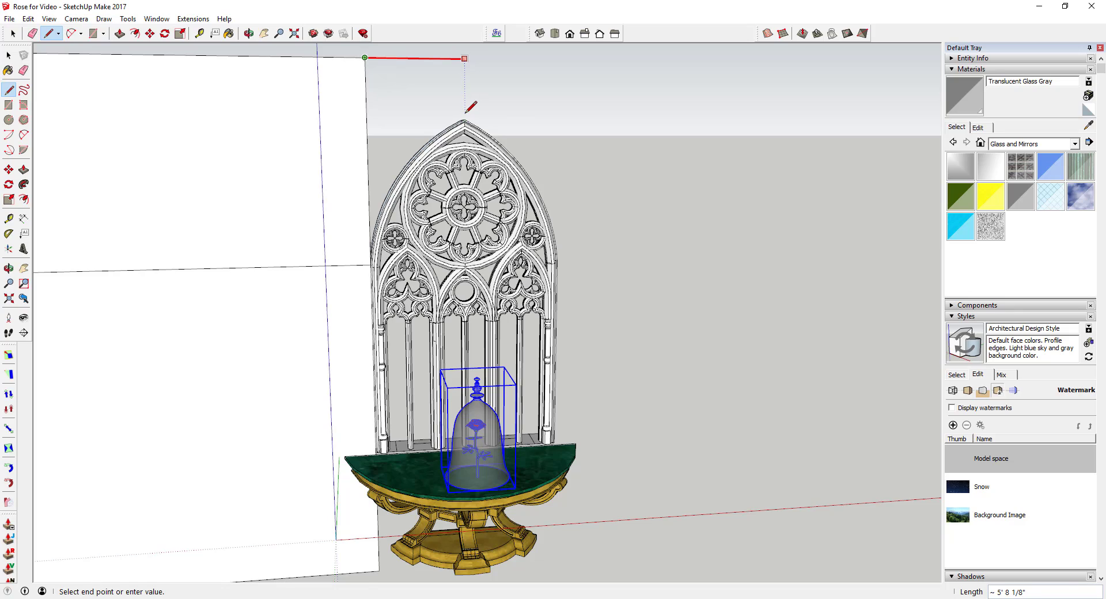
scroll(467, 111, "up", 5)
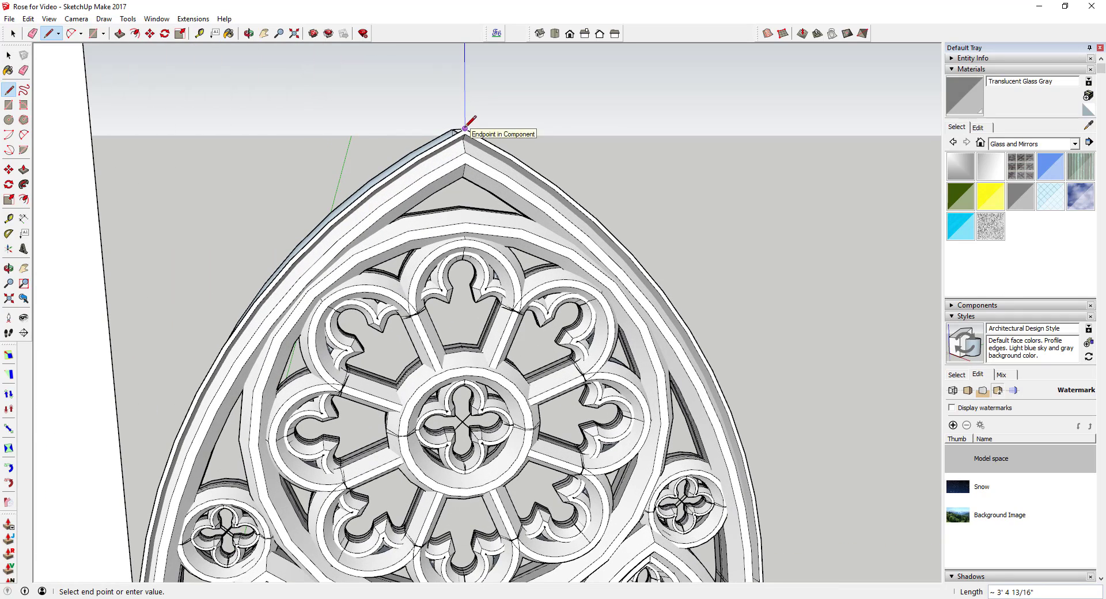
left_click(466, 129)
Step: Draw an arc from the window's apex to its left spring point, following the pointed frame with a bulge of about 1' 4"
key("a")
middle_click_drag(224, 404, 277, 354)
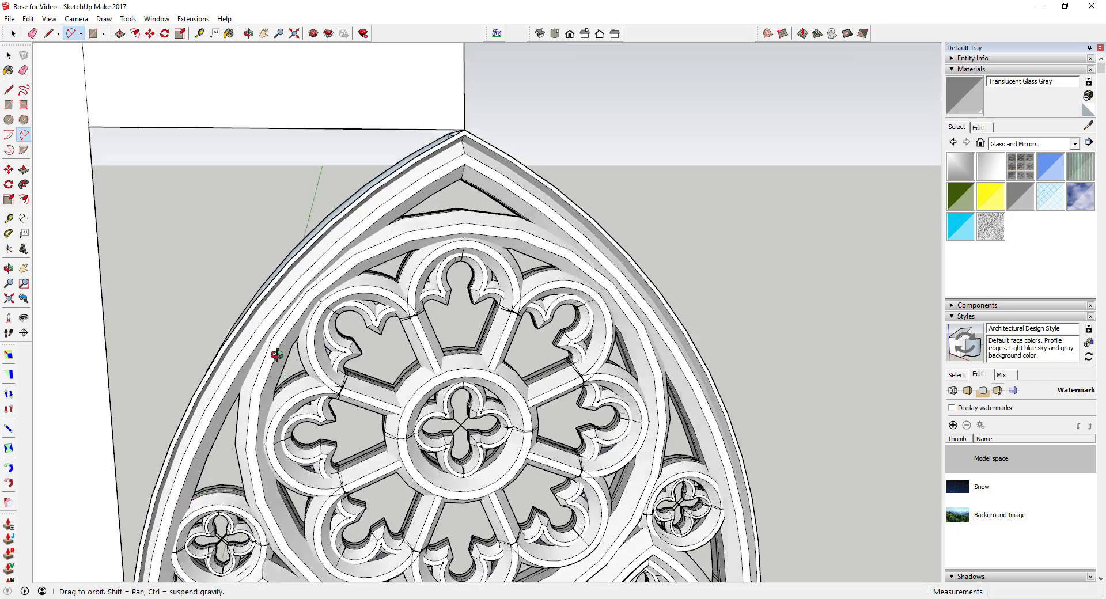
scroll(365, 267, "down", 5)
middle_click_drag(230, 407, 296, 304)
scroll(321, 370, "up", 6)
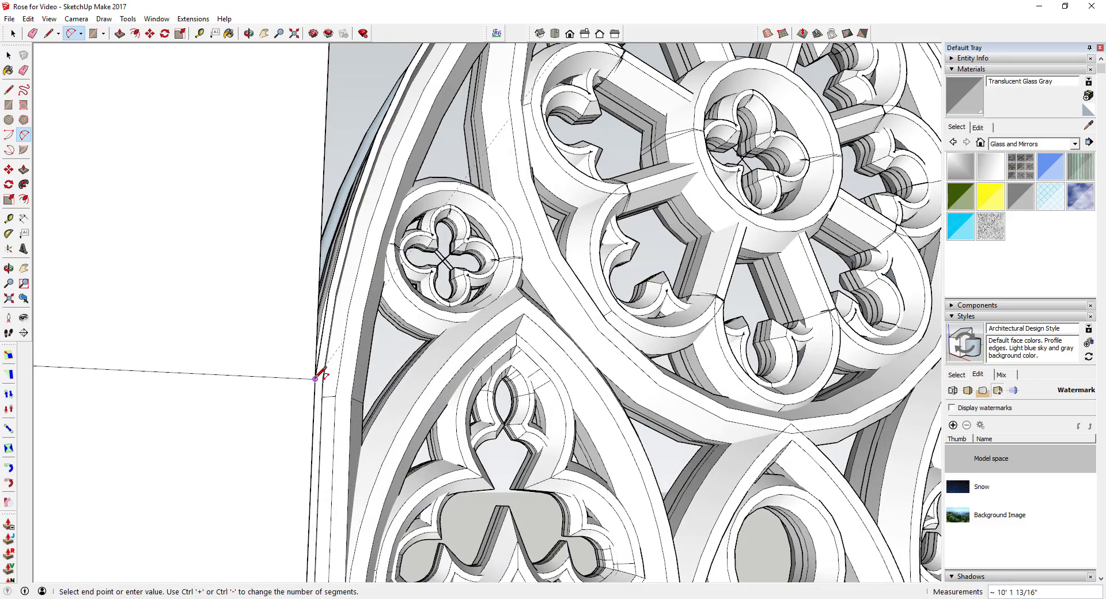
left_click(323, 344)
middle_click_drag(674, 220, 523, 365)
scroll(466, 161, "down", 4)
middle_click_drag(496, 128, 519, 111)
scroll(520, 109, "up", 4)
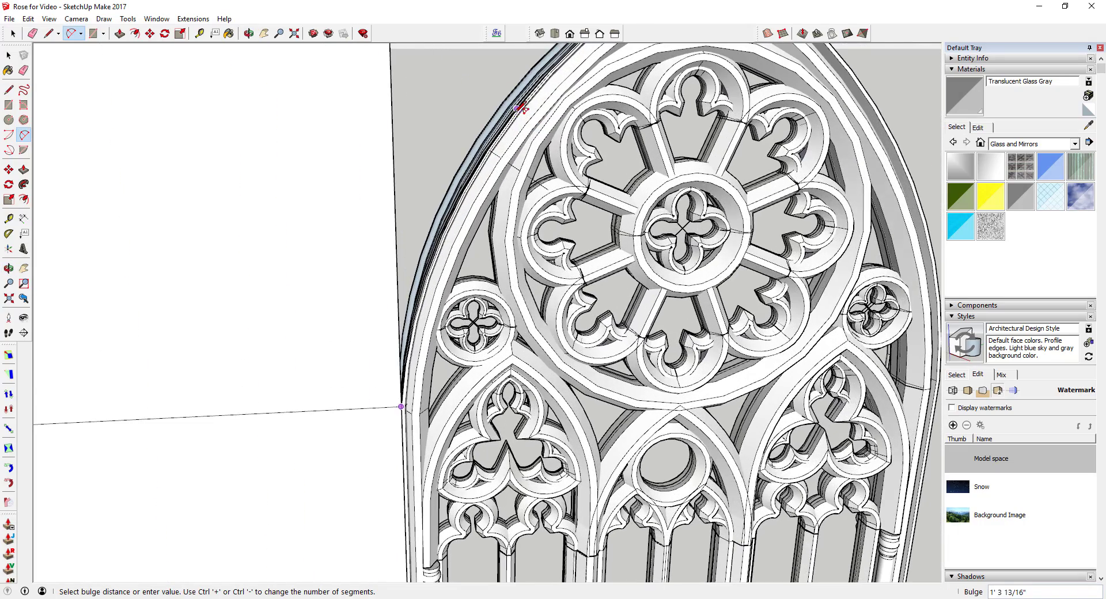
left_click(520, 109)
Step: Erase the leftover dividing edges so the wall left of the window becomes one continuous face
scroll(519, 258, "down", 2)
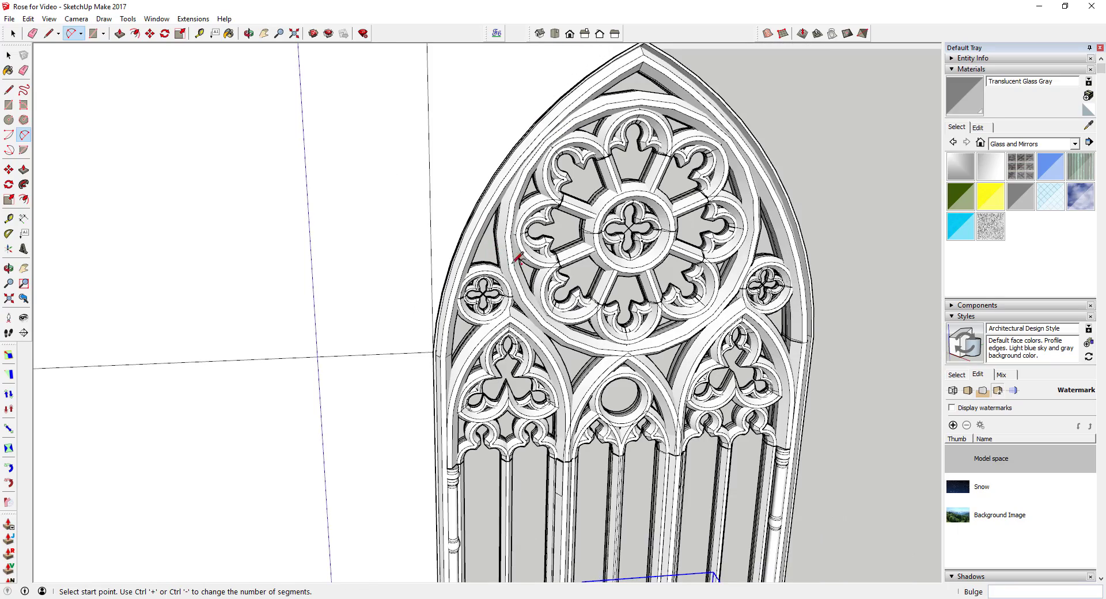
middle_click_drag(517, 258, 538, 225)
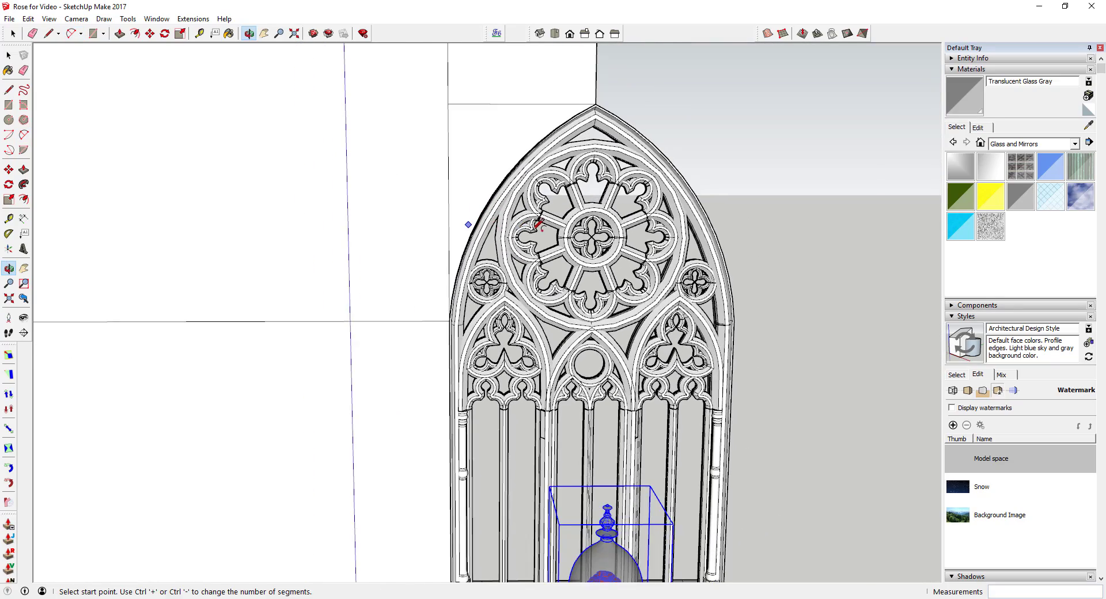
scroll(488, 232, "down", 2)
key("e")
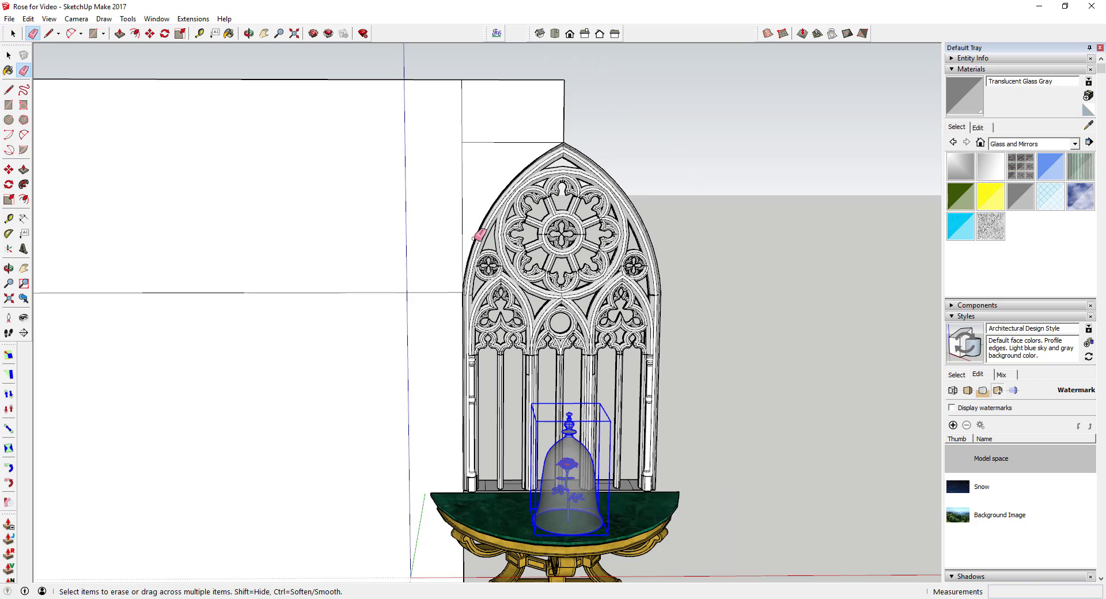
left_click_drag(460, 143, 460, 194)
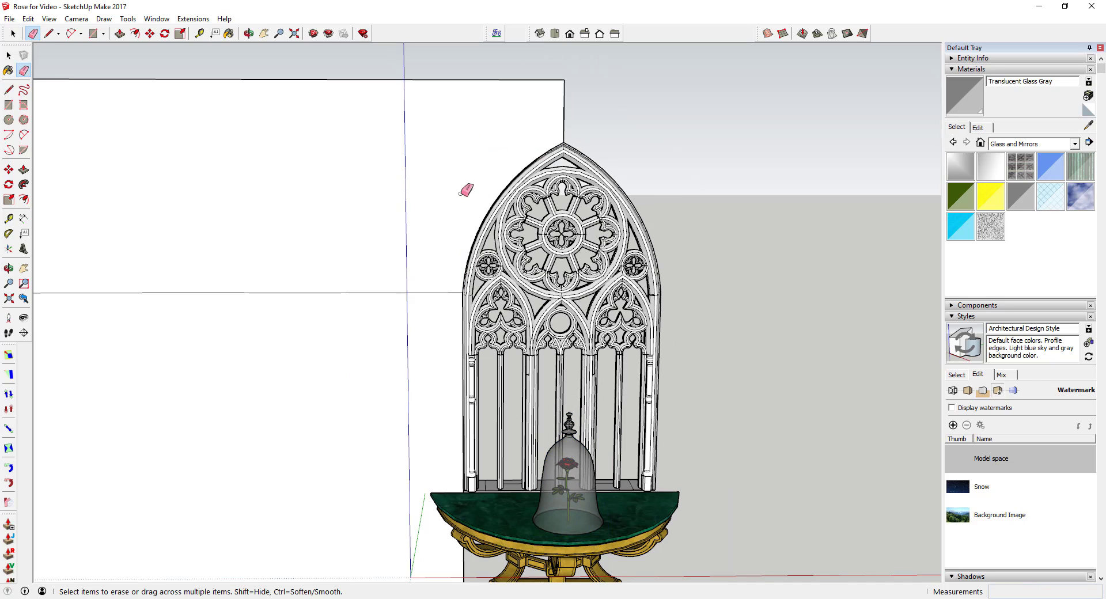
left_click(429, 296)
Step: Copy the half wall along the red axis to the window's other side and mirror the copy by scaling it horizontally
scroll(439, 355, "down", 5)
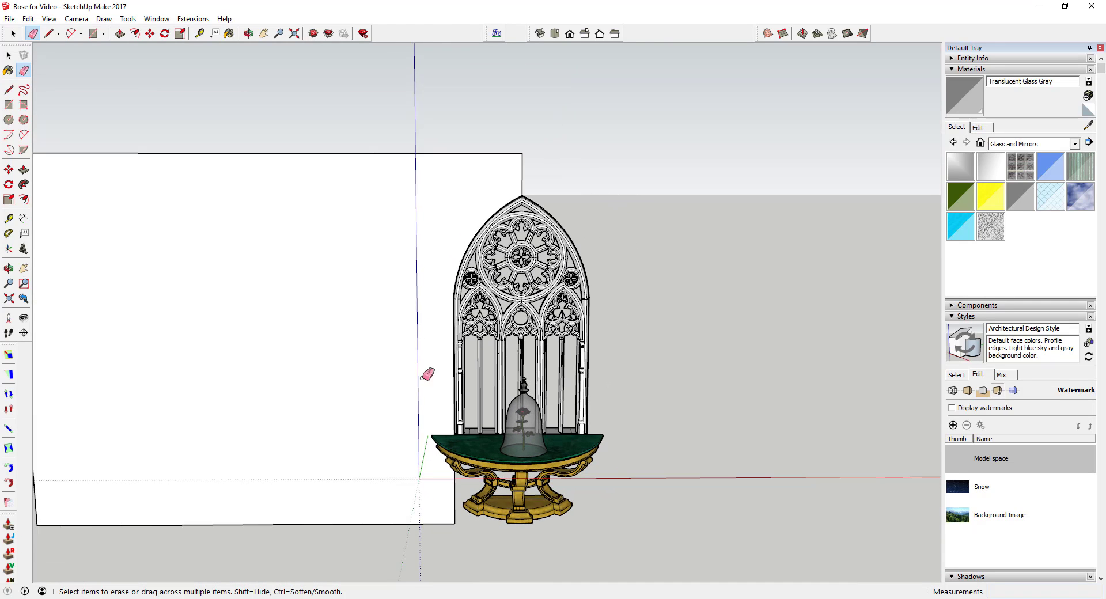
scroll(286, 366, "up", 3)
key("space")
left_click(410, 228)
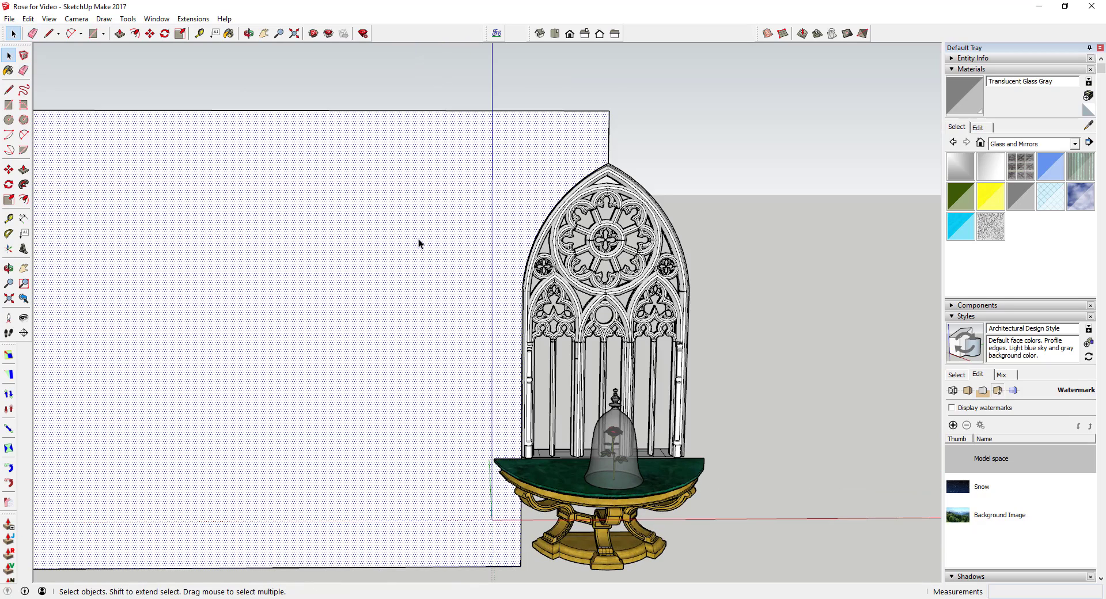
scroll(414, 244, "down", 1)
scroll(413, 246, "down", 2)
key("m")
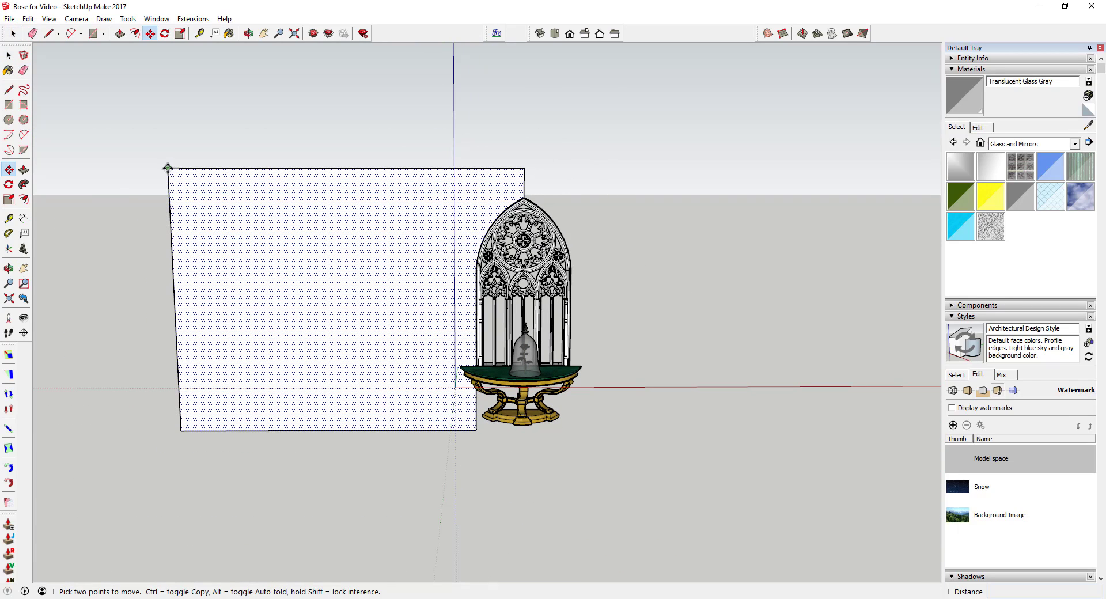
left_click(168, 168)
key("ctrl")
left_click(651, 169)
key("s")
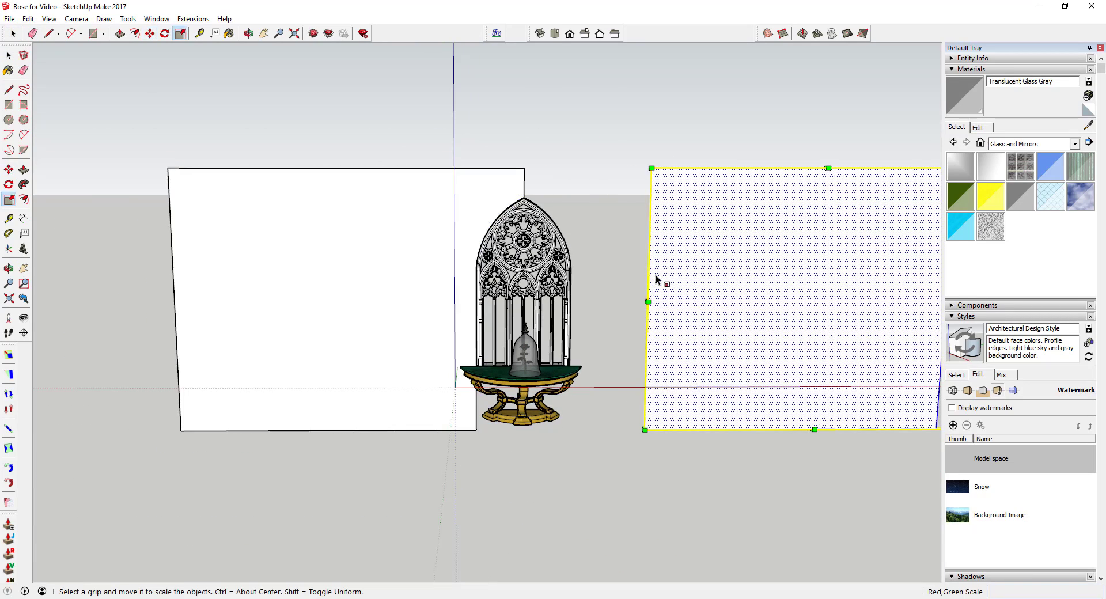
left_click_drag(649, 301, 844, 295)
Step: Move the mirrored half wall by its upper inner corner to meet the original half above the window's apex
scroll(789, 297, "down", 5)
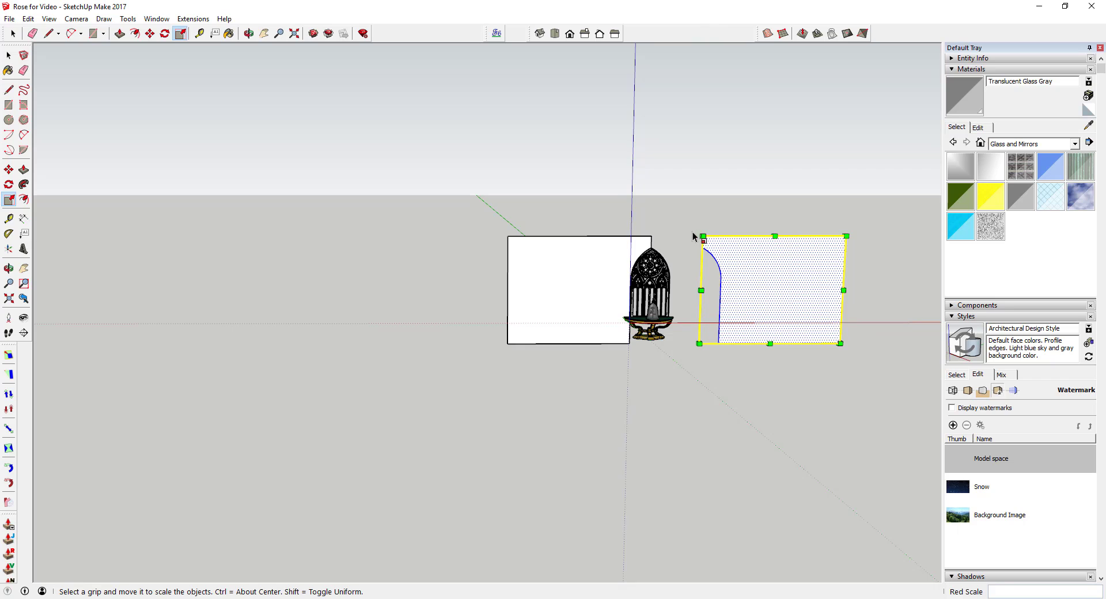
scroll(693, 232, "up", 5)
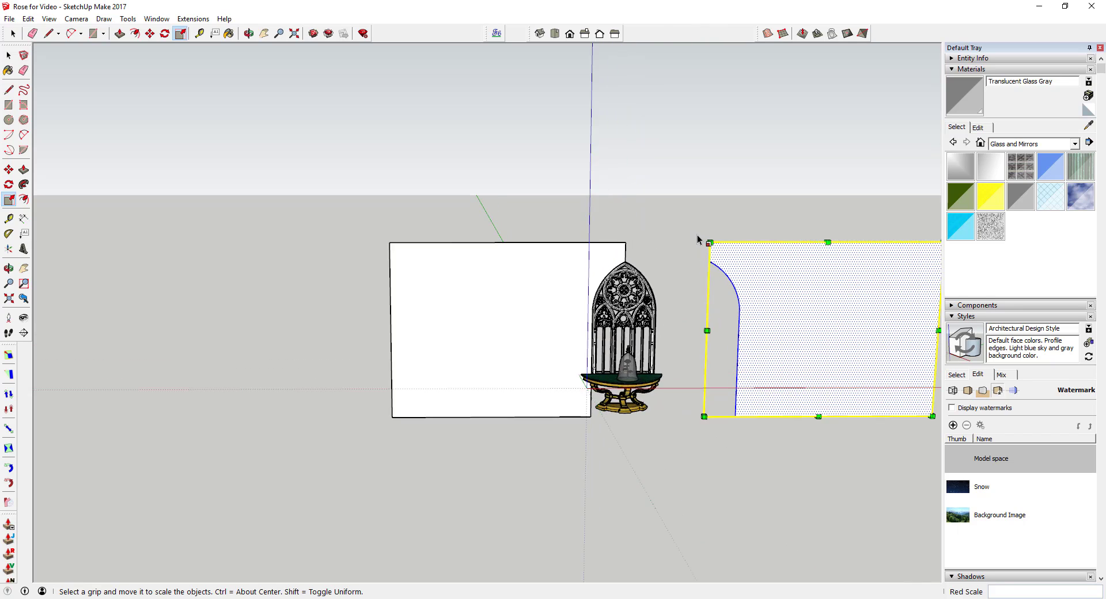
key("m")
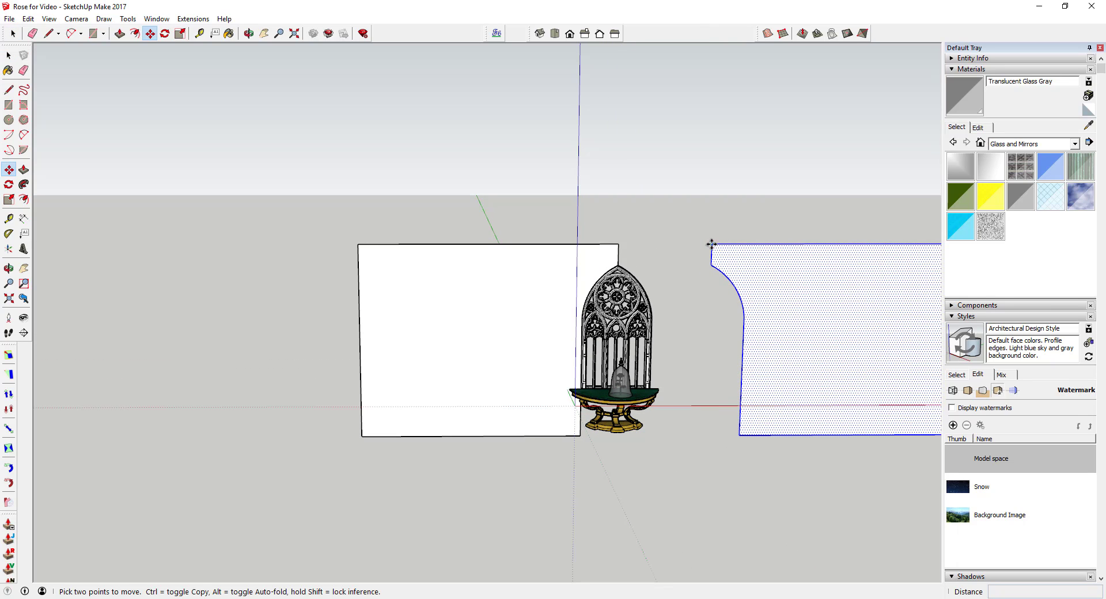
left_click(713, 244)
left_click(618, 244)
key("space")
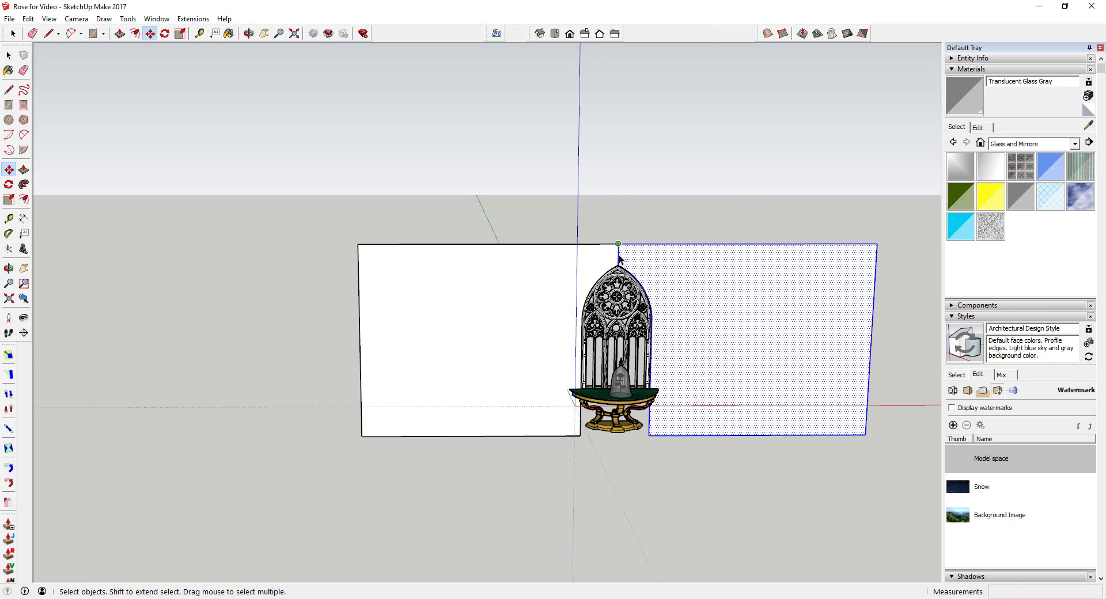
Step: Draw a rectangle from the wall's lower inner corner to the window's opposite base corner, filling the gap beneath the window
middle_click_drag(660, 248, 652, 262)
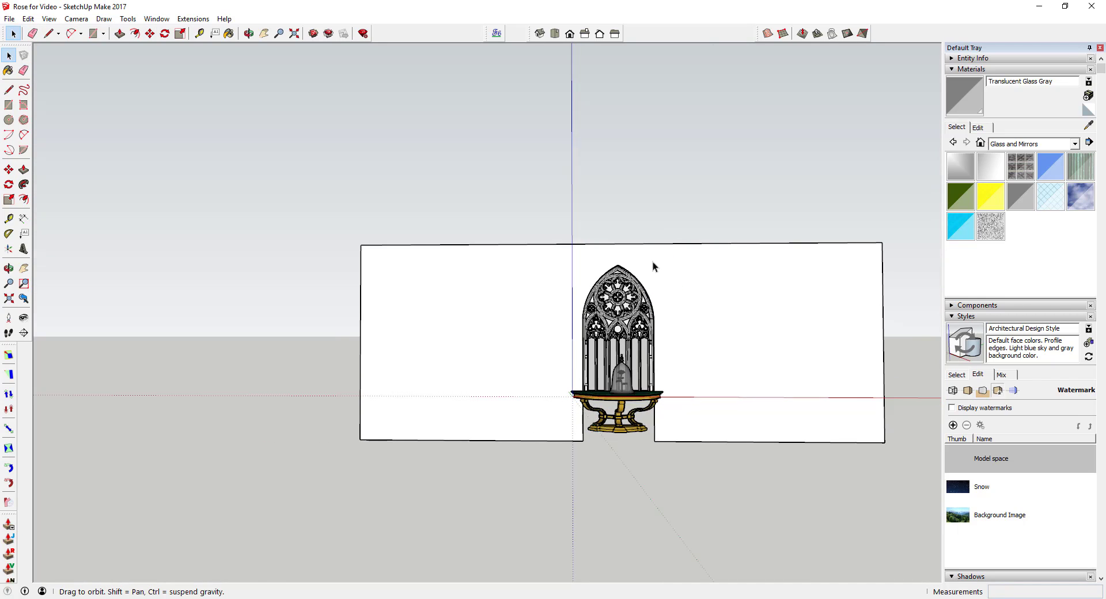
scroll(589, 443, "up", 6)
key("r")
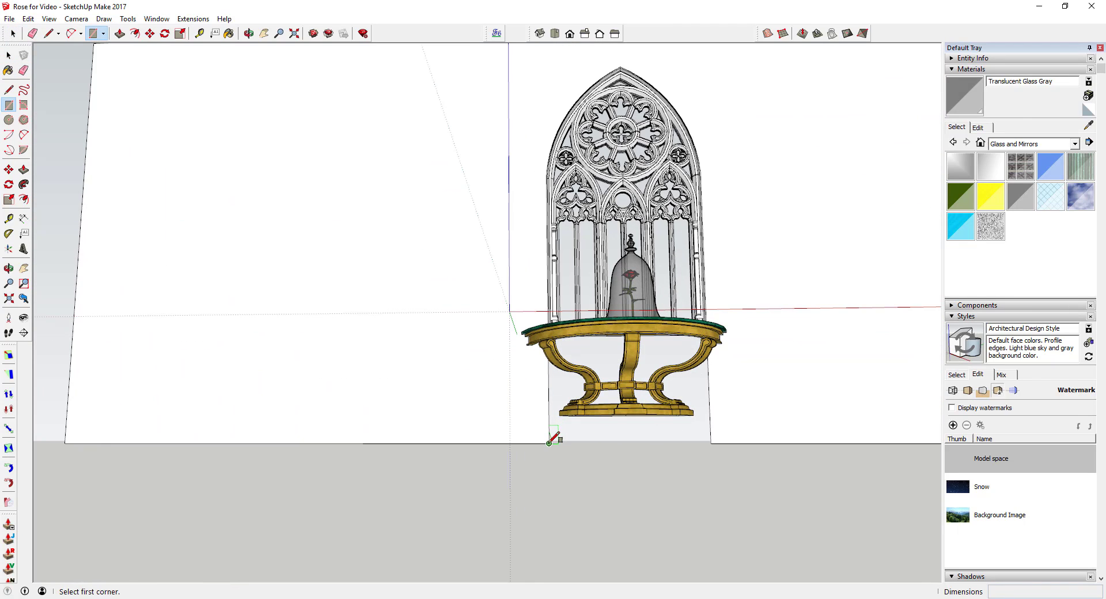
left_click(549, 443)
middle_click_drag(822, 400, 662, 526)
scroll(716, 288, "up", 4)
scroll(698, 486, "up", 4)
middle_click_drag(699, 487, 675, 475)
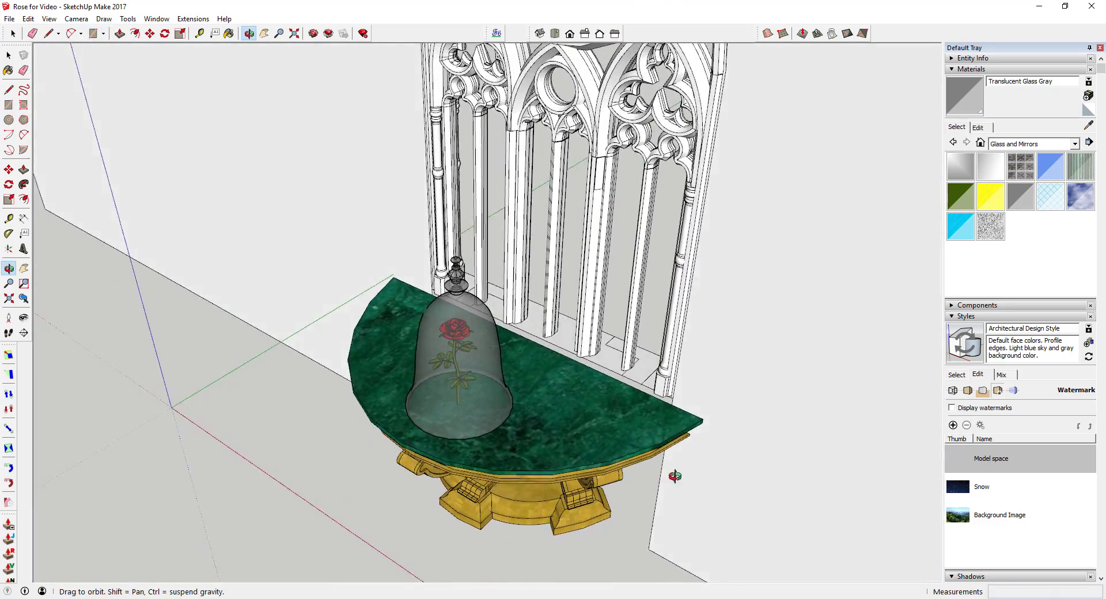
scroll(674, 433, "up", 4)
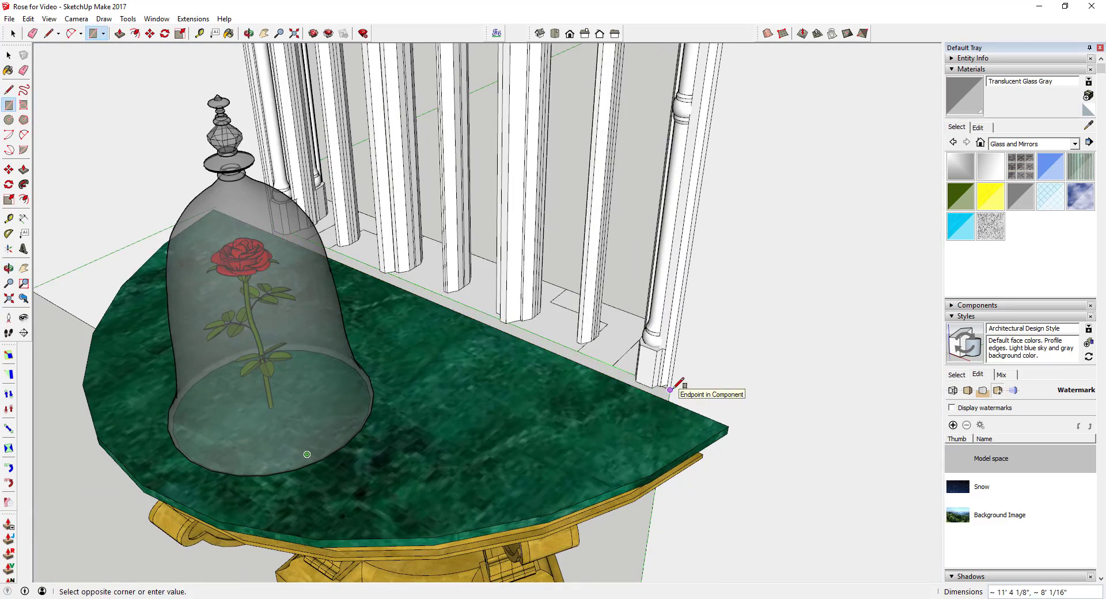
key("Escape")
scroll(677, 384, "down", 3)
key("space")
Step: Erase the vertical seams beneath the window so the infill and both wall halves form one continuous face
scroll(677, 384, "down", 2)
middle_click_drag(677, 383, 576, 259)
scroll(544, 182, "up", 3)
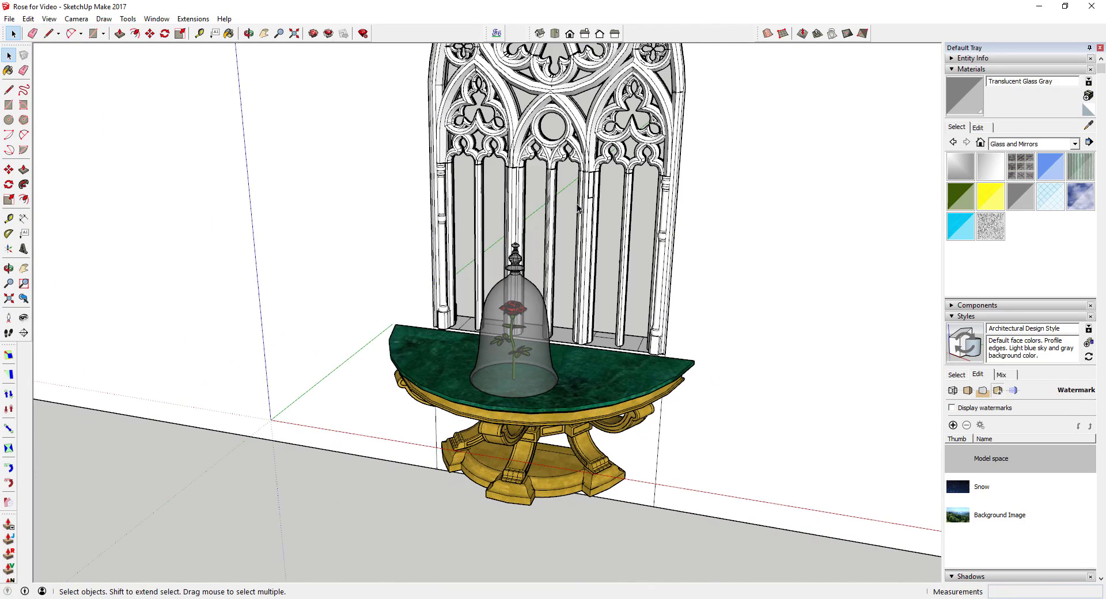
middle_click_drag(544, 182, 498, 458)
key("e")
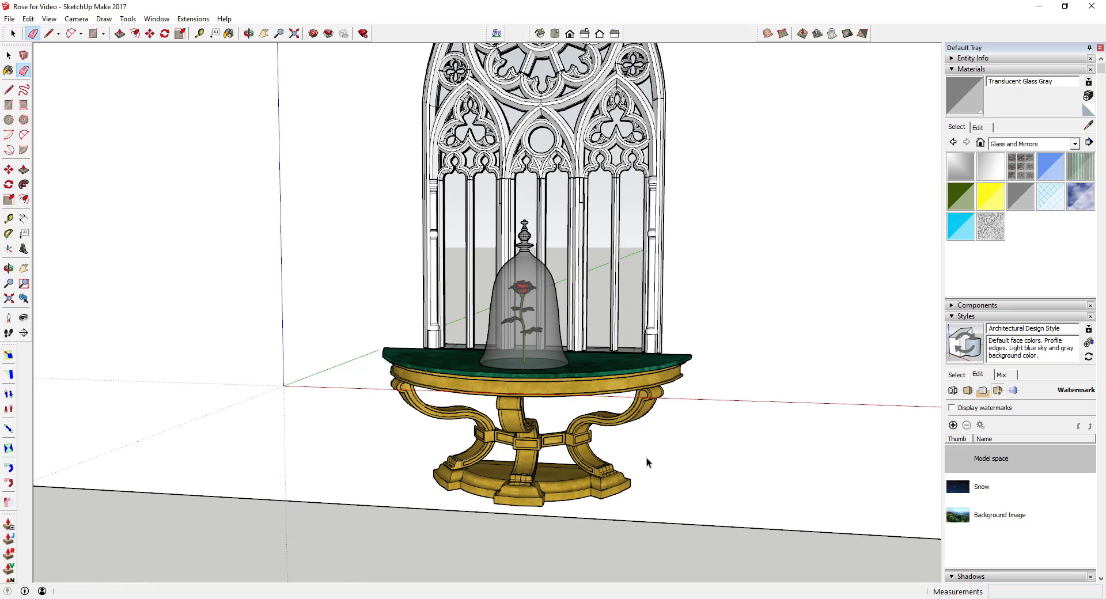
key("space")
Step: Turn on the display of the style's watermarks so the snow and background image show around the wall
mouse_move(649, 464)
middle_mouse_down()
mouse_move(574, 311)
mouse_move(586, 315)
middle_mouse_up()
scroll(527, 370, "down", 5)
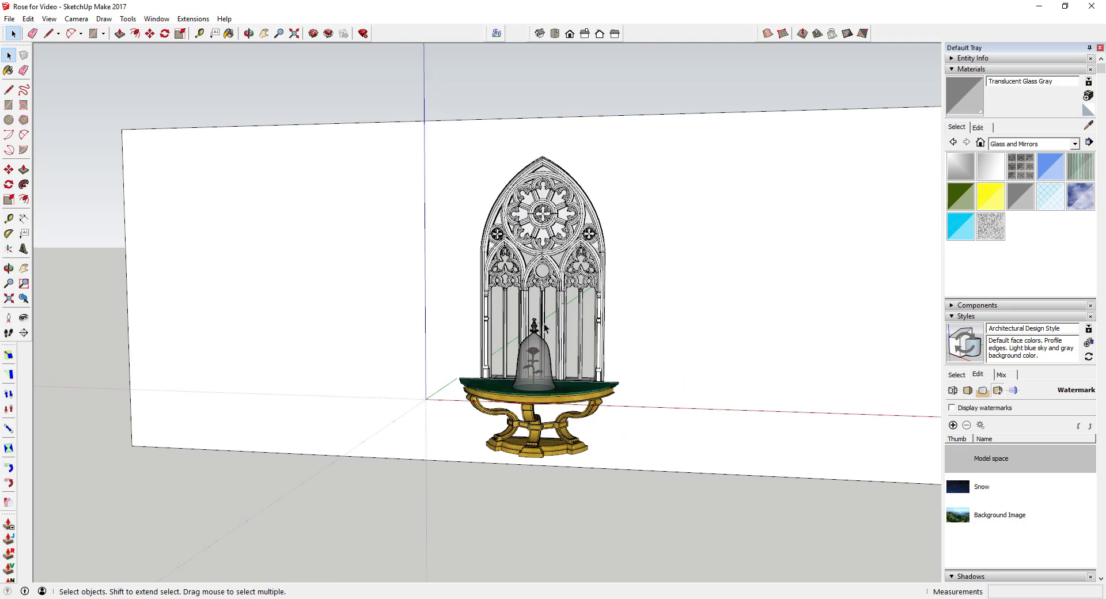
middle_click_drag(528, 370, 760, 303)
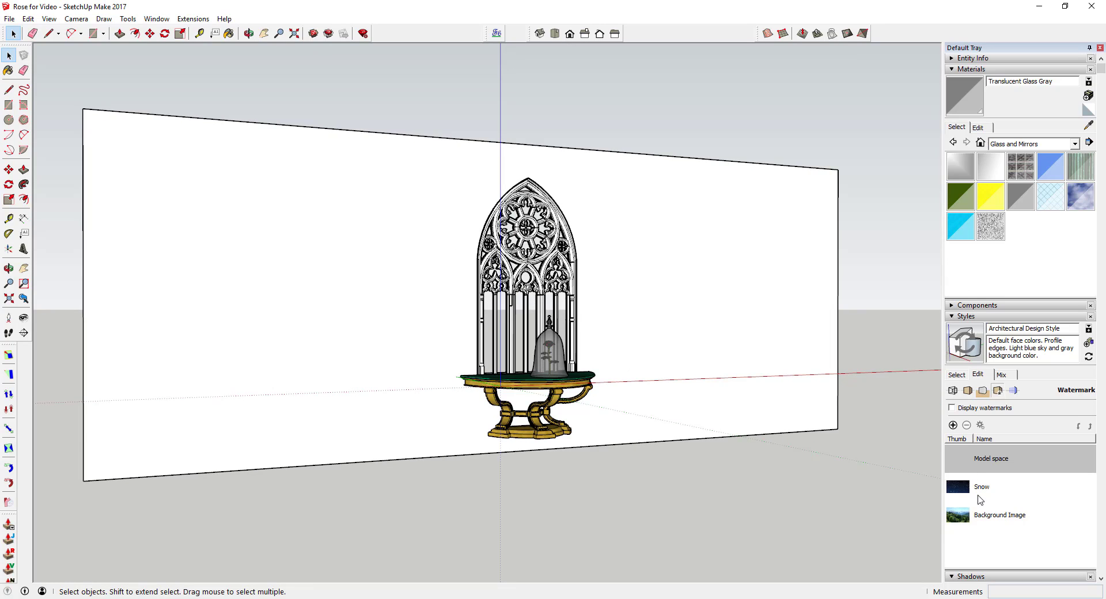
left_click(952, 408)
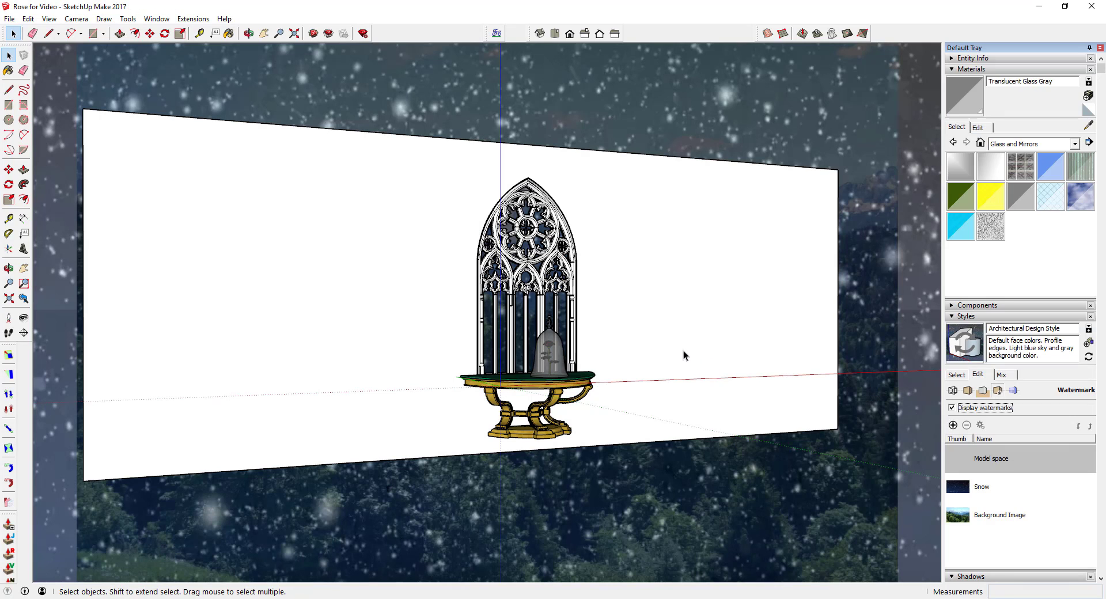
Step: Frame the domed rose close up from the front against the window, adjusting the camera direction with Look Around
middle_click_drag(679, 354, 542, 290)
scroll(541, 290, "up", 4)
scroll(542, 289, "up", 3)
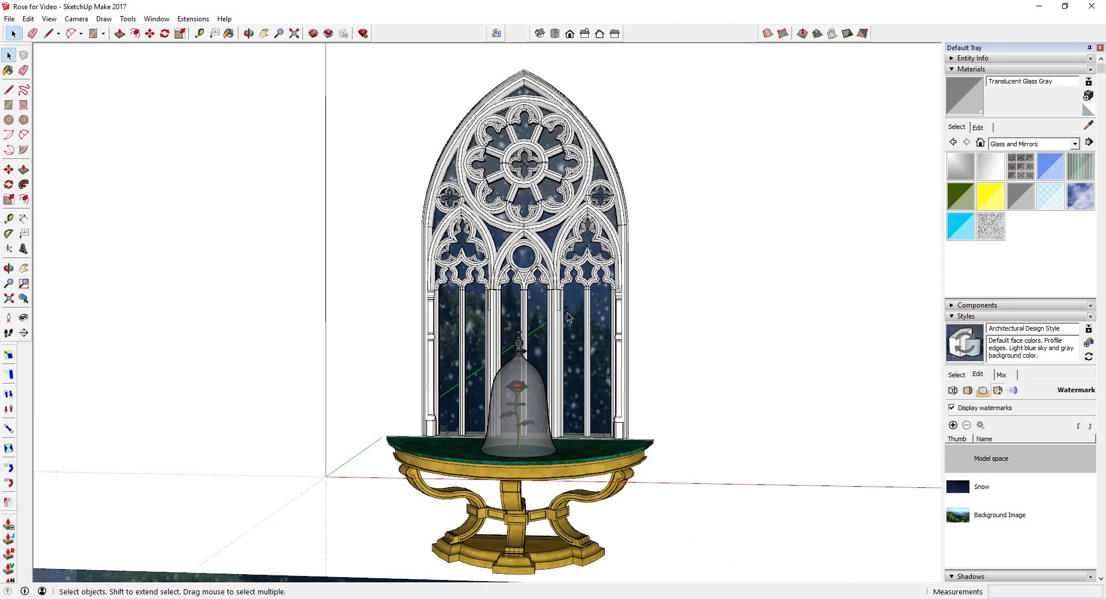
scroll(581, 399, "up", 1)
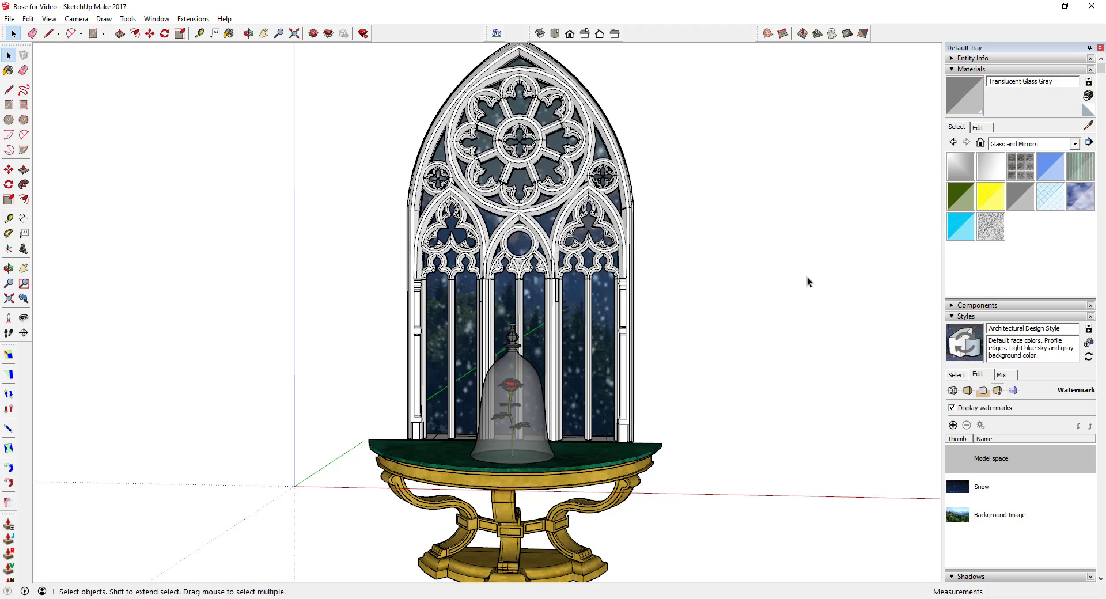
scroll(527, 507, "up", 5)
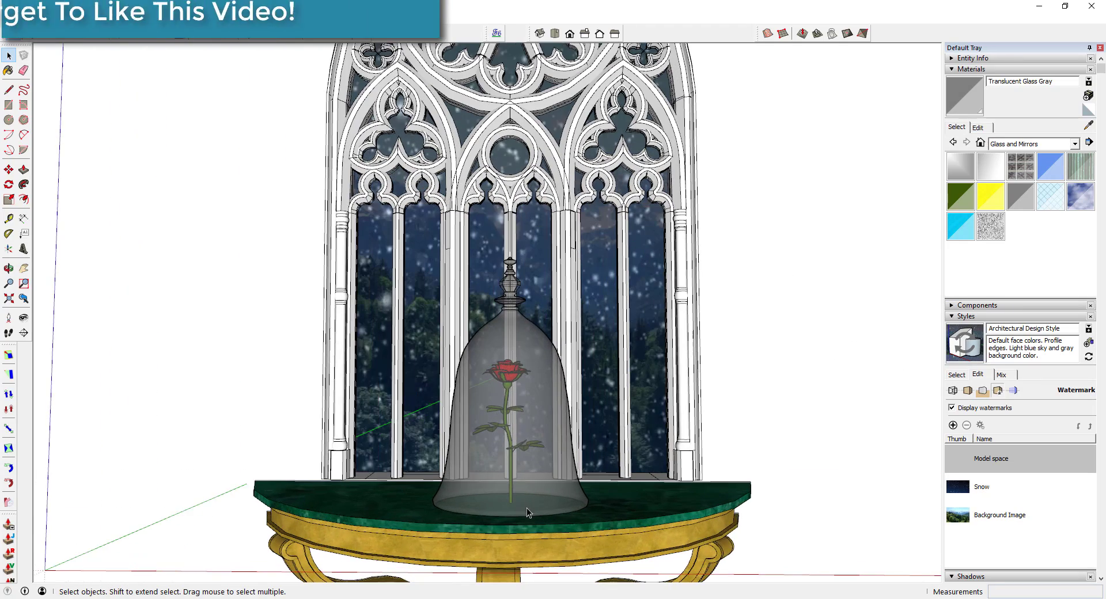
scroll(504, 422, "up", 3)
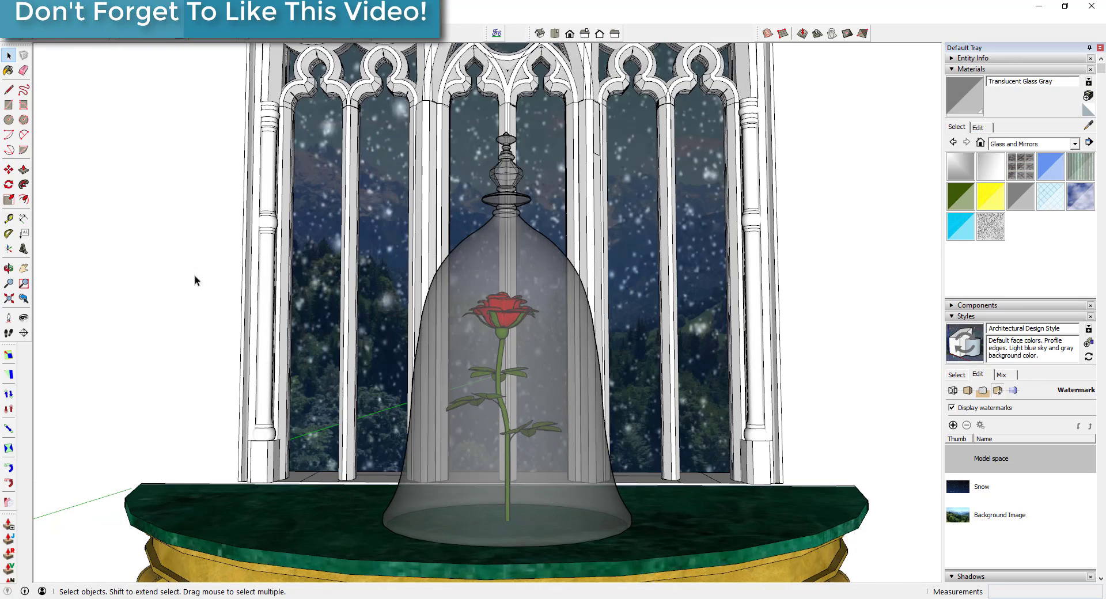
left_click(24, 317)
left_click_drag(464, 392, 423, 404)
key("space")
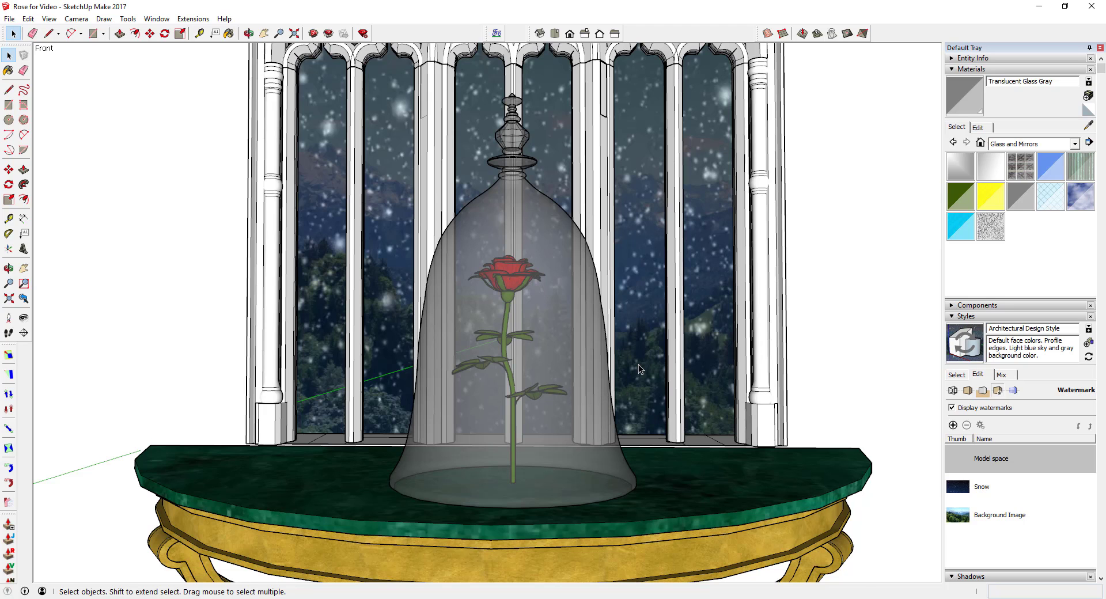
Step: Tilt the camera upward with Look Around to show more window tracery, and compare the composition with the Shape.jpg reference poster
scroll(638, 364, "up", 1)
scroll(459, 440, "up", 2)
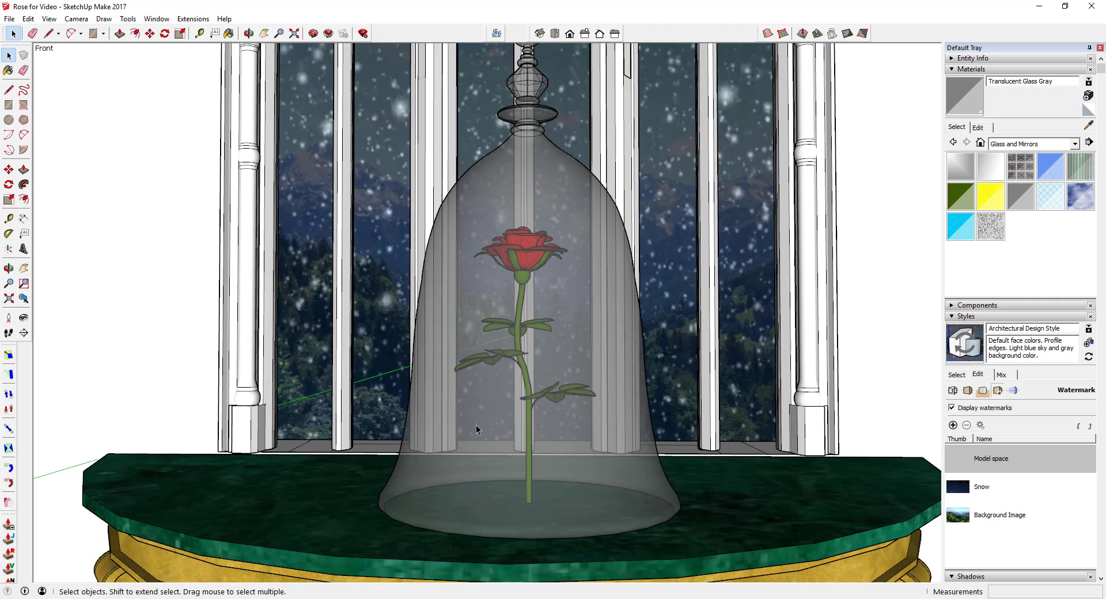
left_click(23, 317)
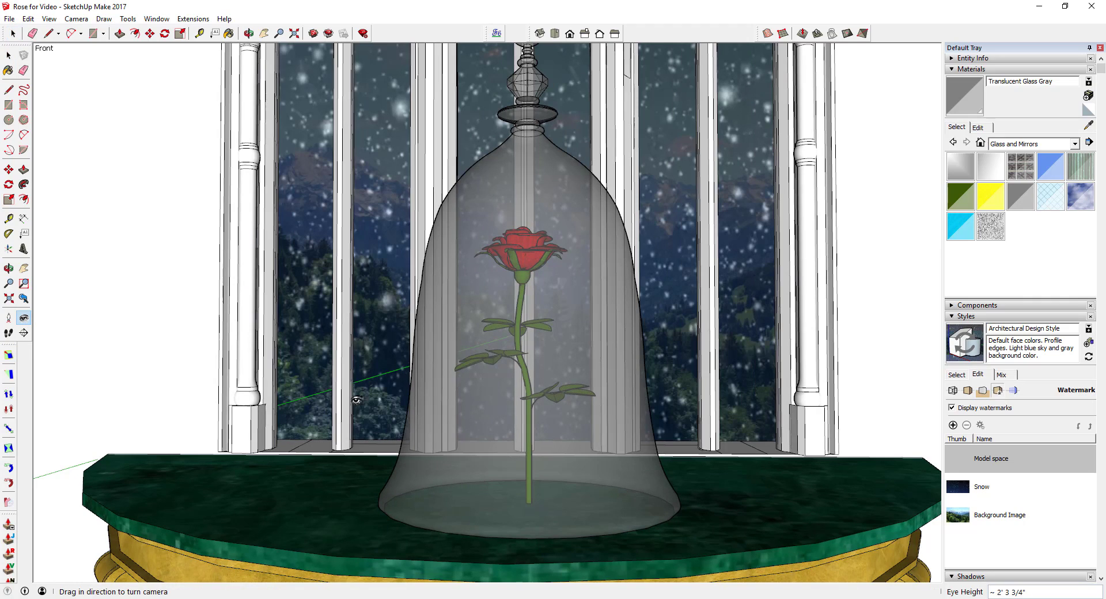
left_click_drag(533, 441, 537, 397)
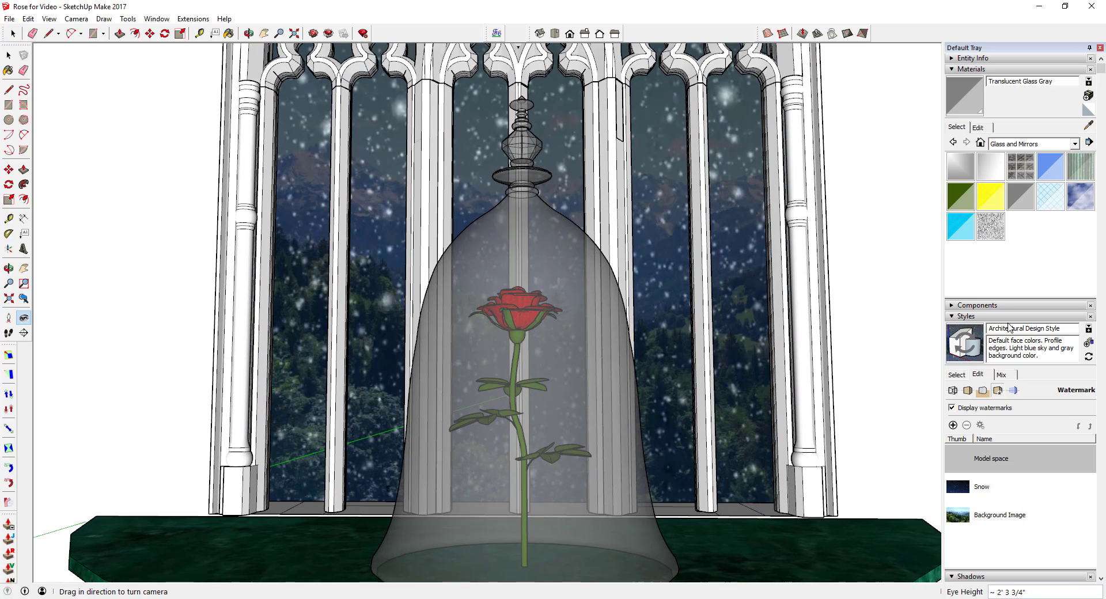
key("alt+Tab")
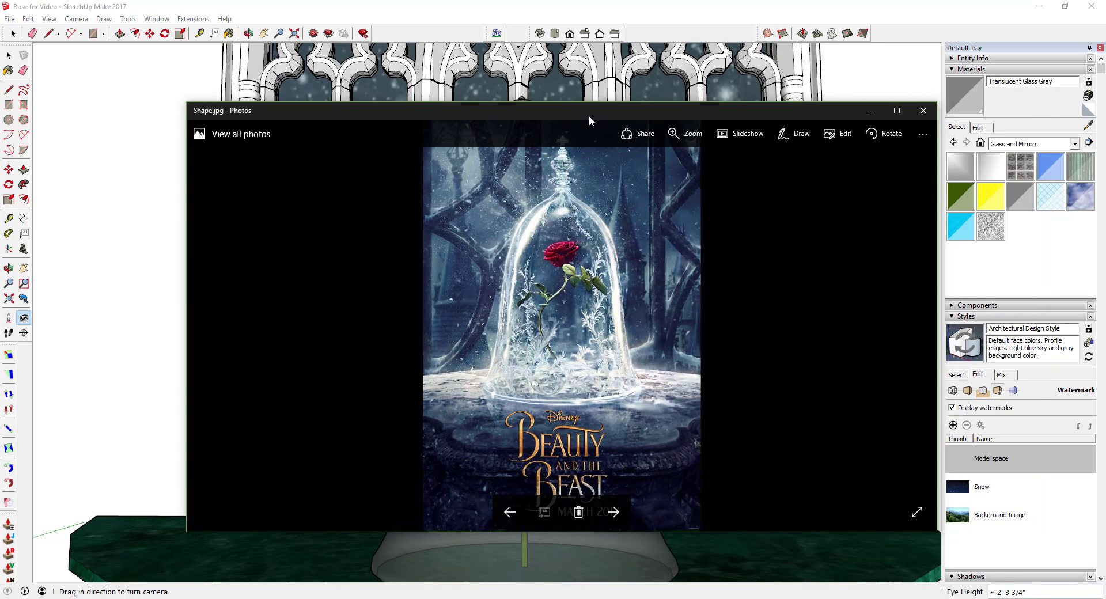
key("alt+Tab")
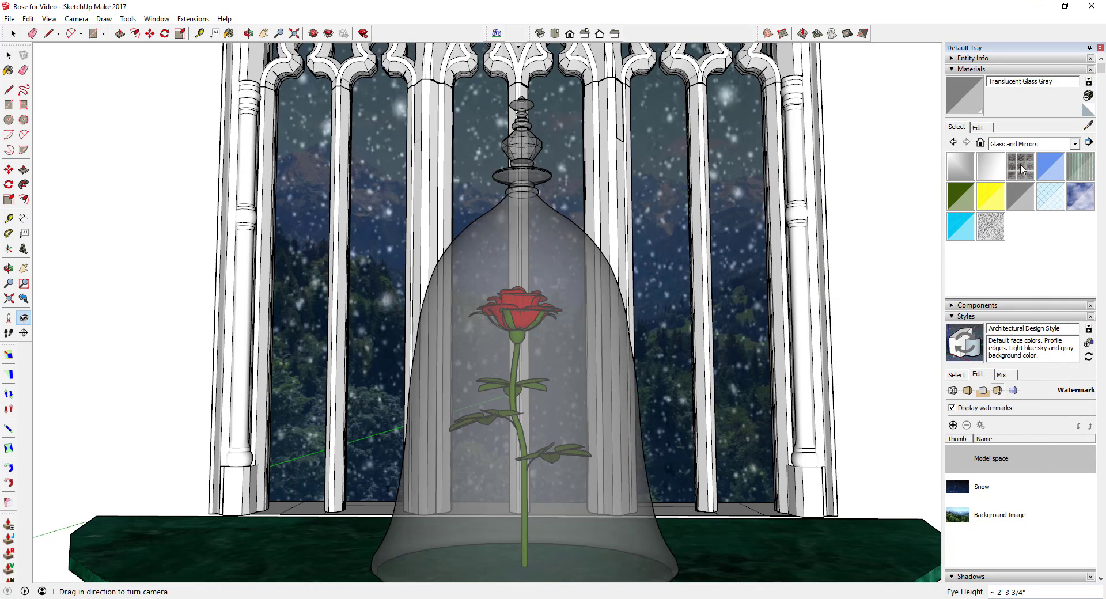
Step: Paint the wall behind the table with the dark gray Color M07 from the Colors collection
left_click(1023, 144)
left_click(1024, 184)
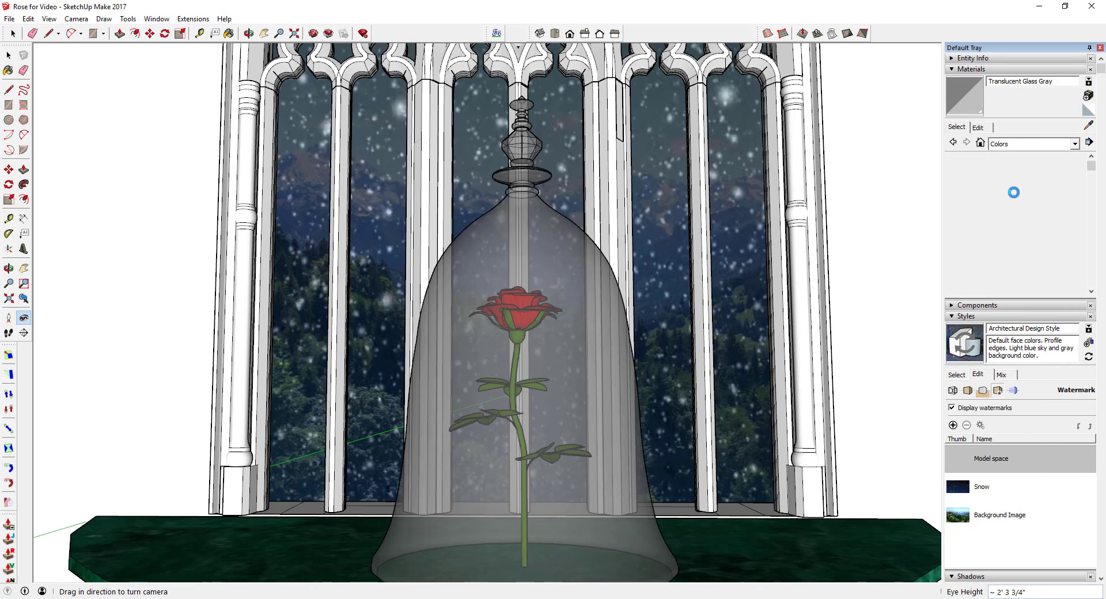
scroll(1020, 225, "down", 10)
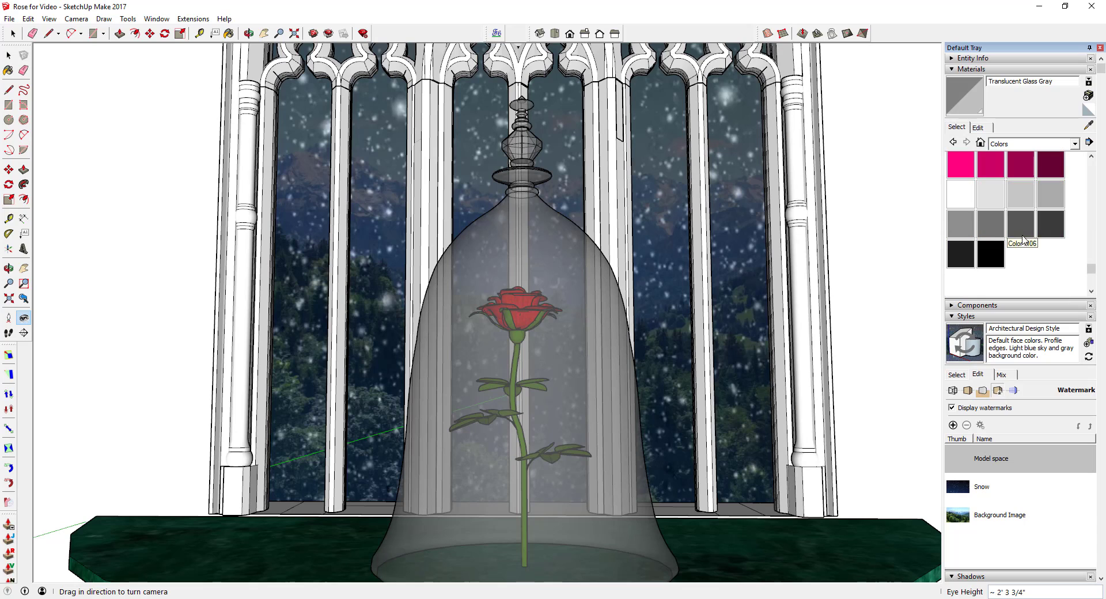
left_click(1051, 233)
left_click(871, 264)
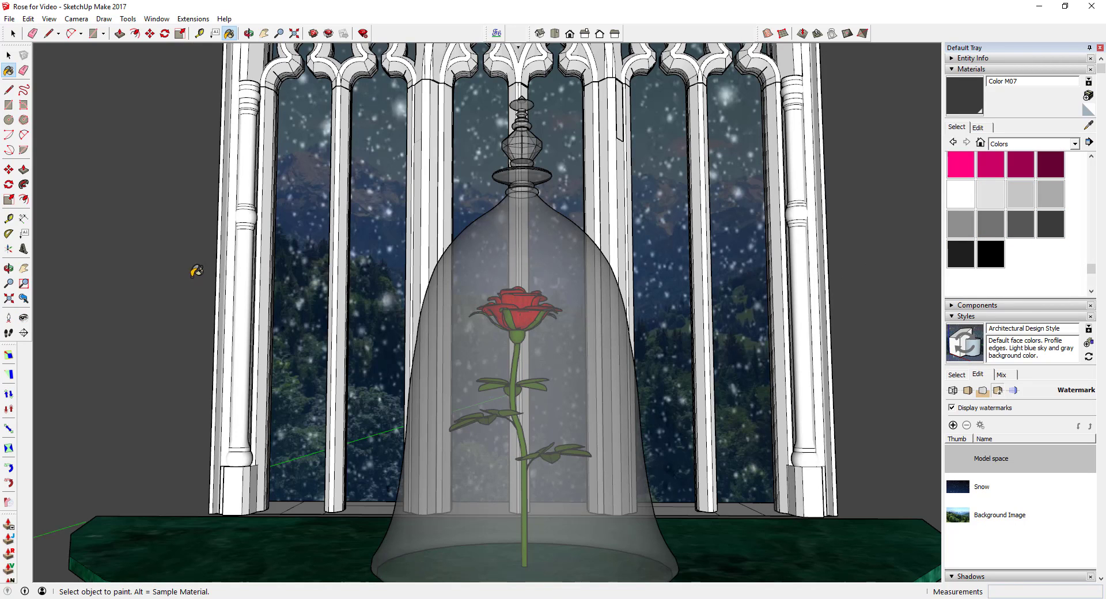
Step: Paint the gothic window frame with Color M05, a lighter gray than the wall
left_click(228, 258)
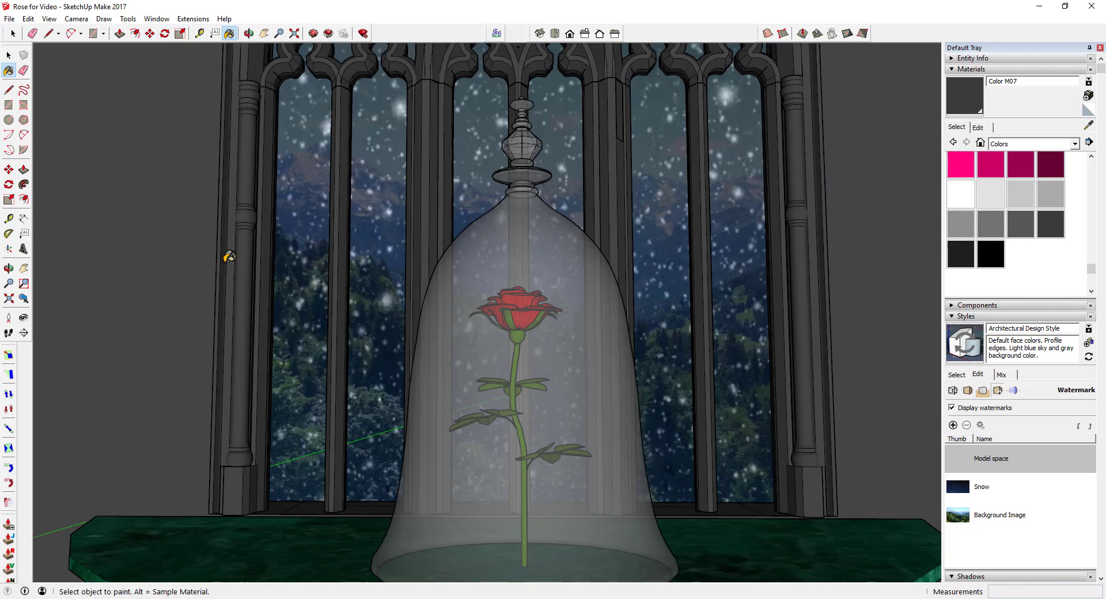
left_click(987, 230)
left_click(808, 232)
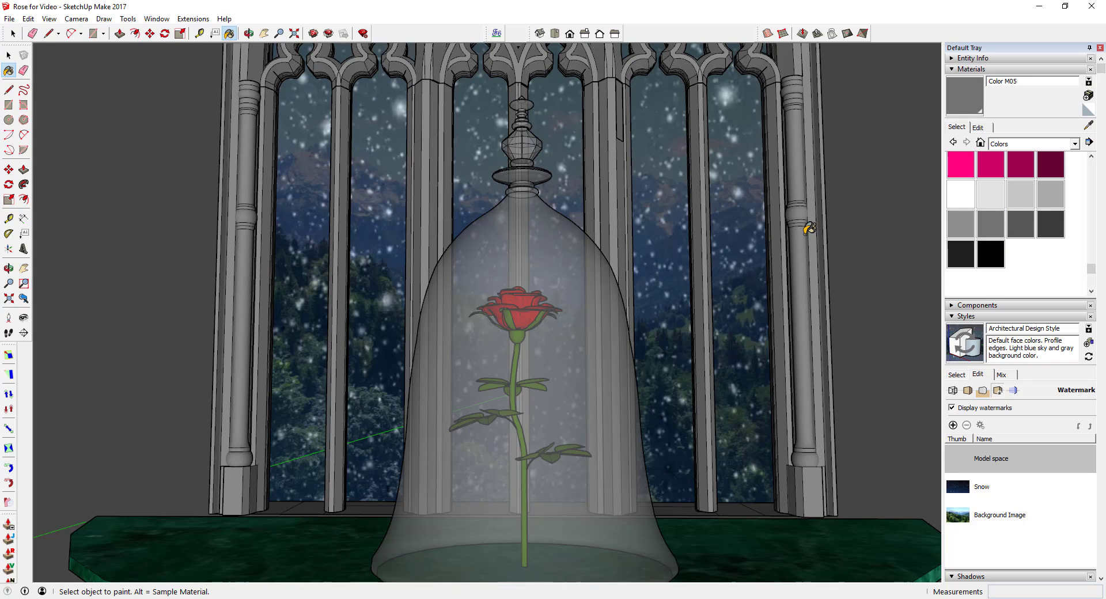
key("space")
Step: Move the camera slightly closer to the dome and look upward with Look Around so the window arches rise behind it
middle_click_drag(565, 539, 581, 472, "shift")
scroll(581, 472, "up", 1)
left_click(24, 318)
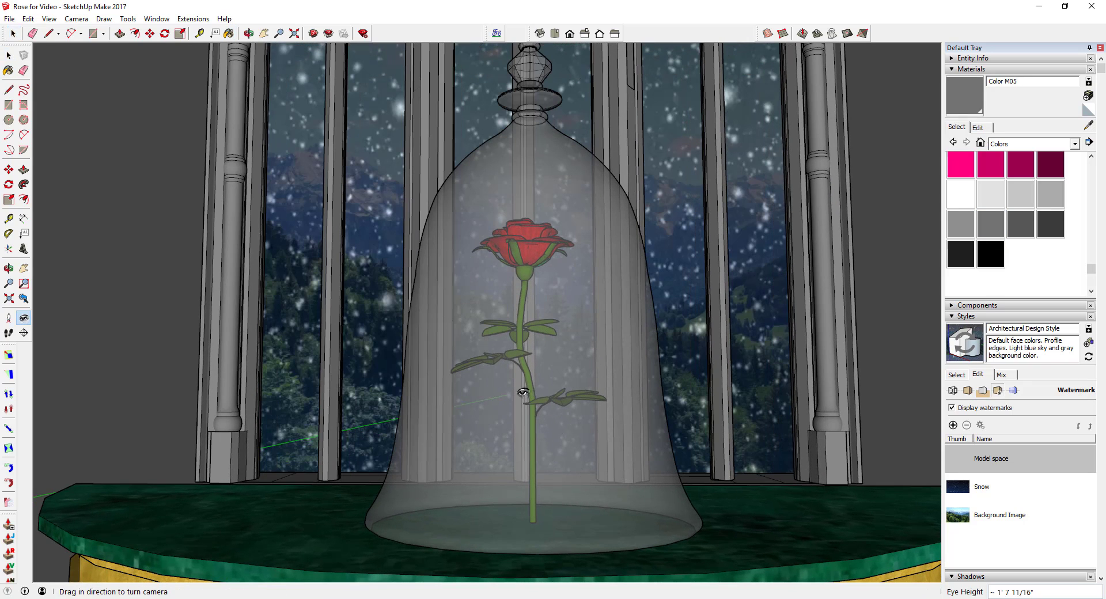
left_click_drag(539, 352, 560, 333)
key("space")
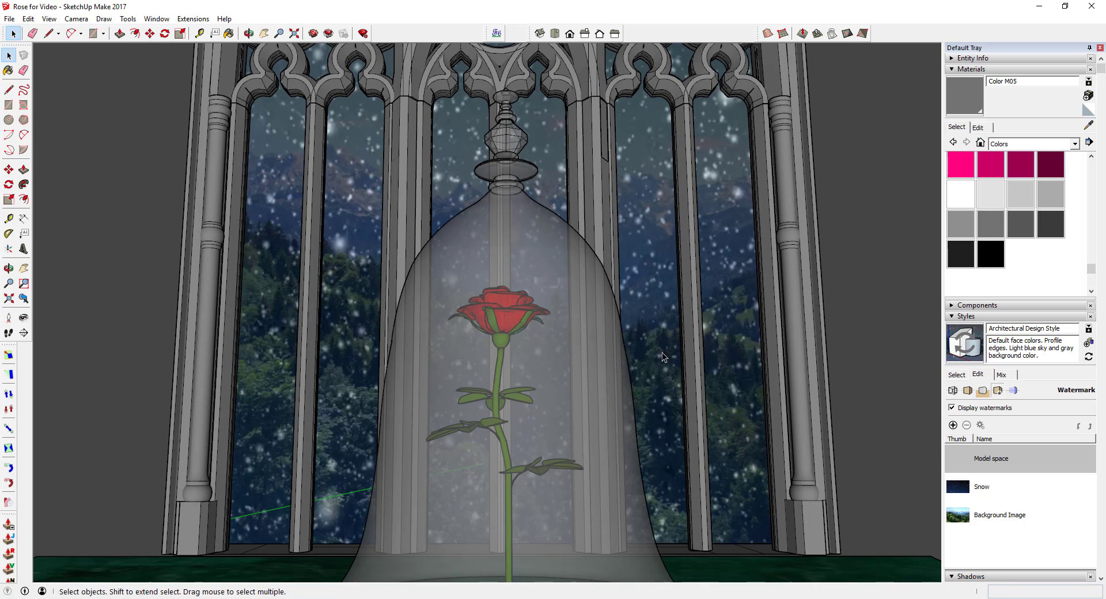
Step: Widen the camera's field of view to about 50 degrees and reframe the whole dome on the tabletop
left_click(10, 285)
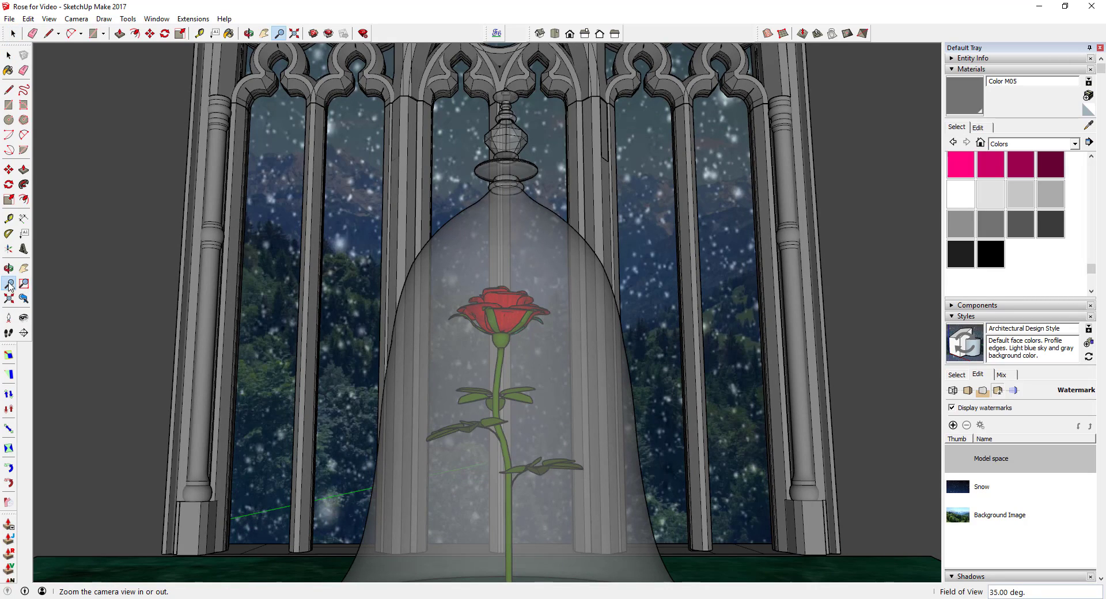
left_click_drag(510, 351, 543, 490, "shift")
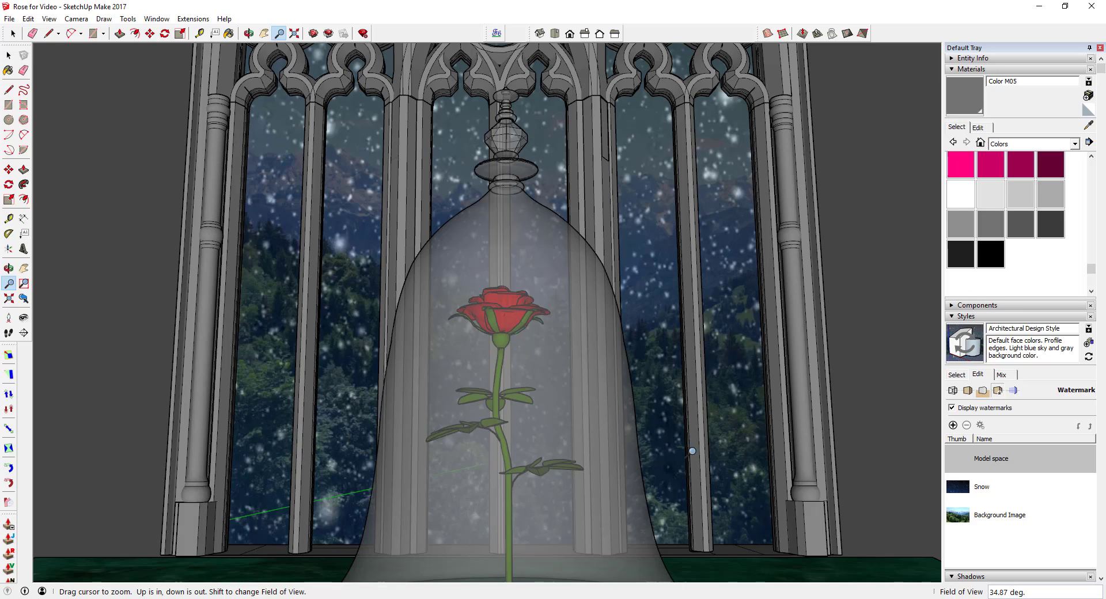
left_click_drag(623, 365, 579, 482, "shift")
left_click_drag(484, 531, 476, 439)
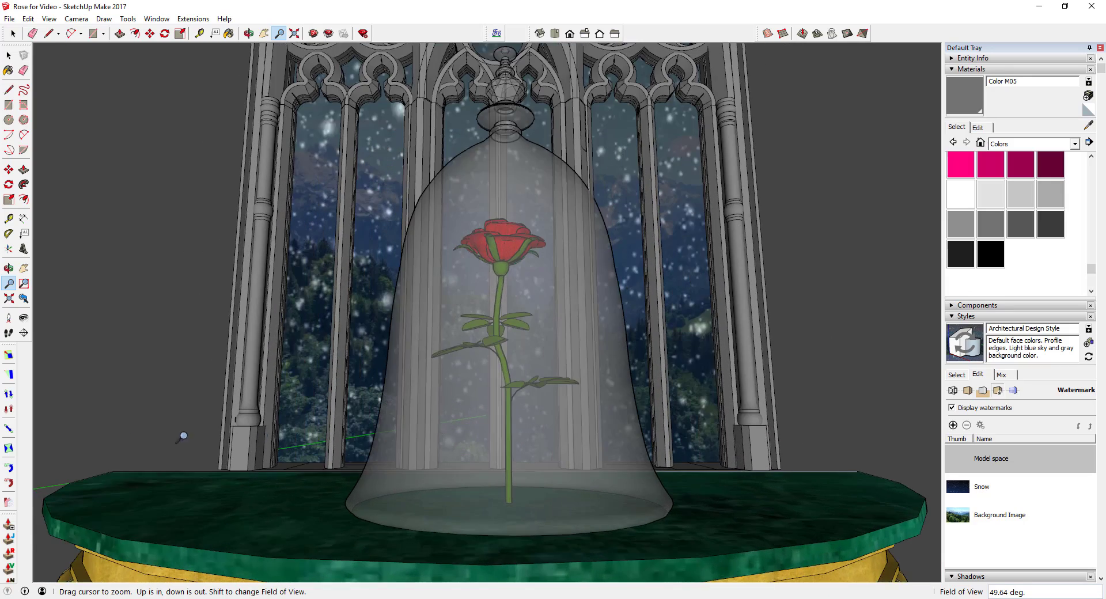
Step: Tilt the camera upward with Look Around to bring the upper window tracery into the wide-angle view
left_click(23, 318)
left_click_drag(586, 377, 604, 333)
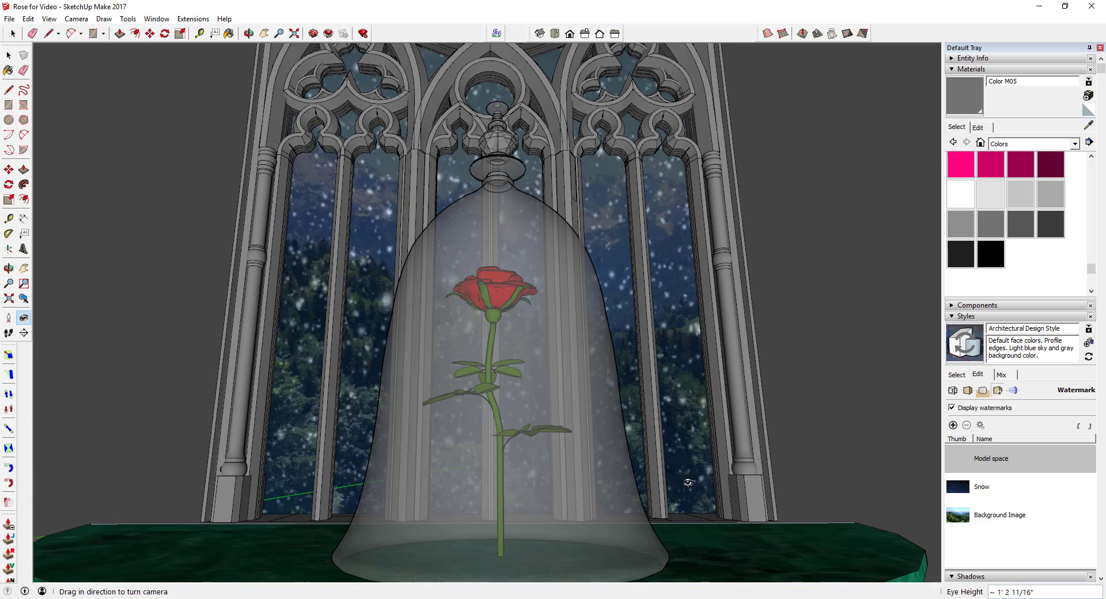
key("space")
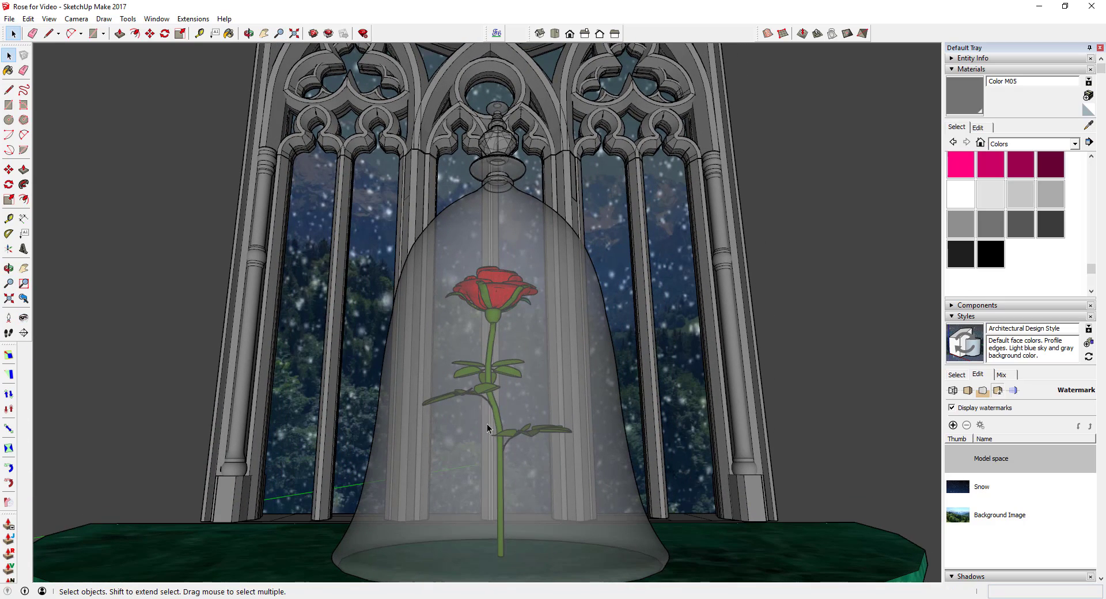
Step: Exaggerate the perspective by widening the field of view to about 111 degrees and moving the camera closer to the dome
left_click(9, 284)
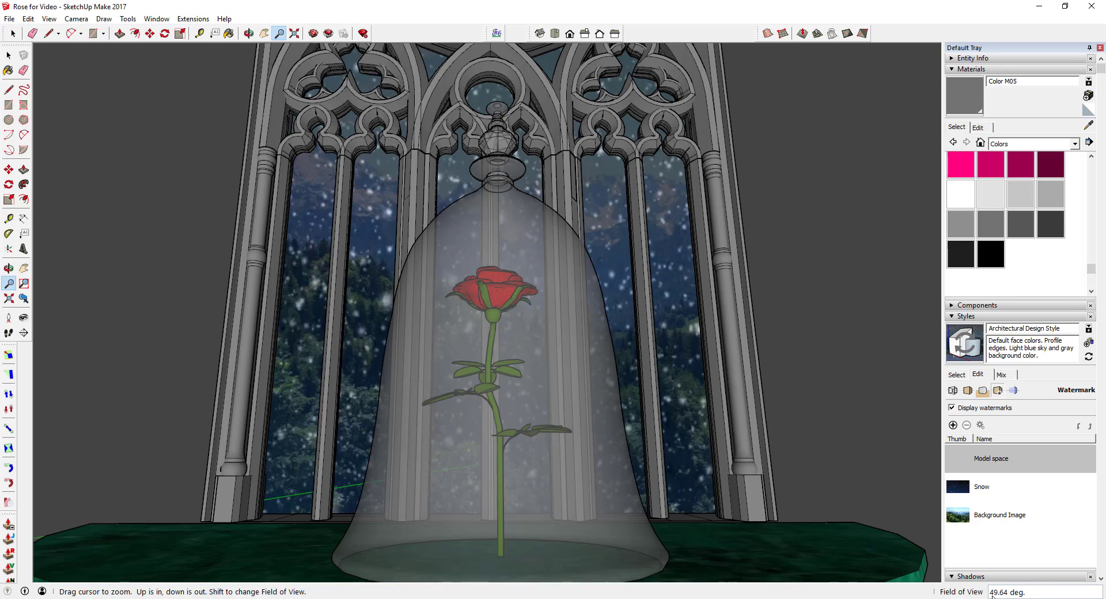
left_click_drag(501, 353, 510, 579, "shift")
left_click_drag(525, 409, 467, 311)
scroll(465, 313, "up", 2)
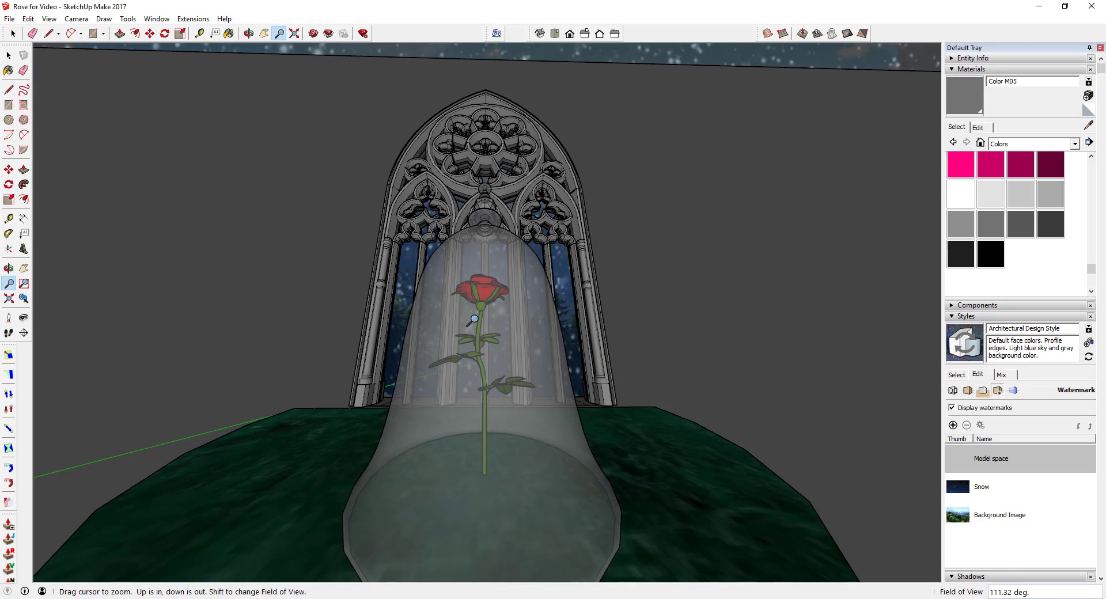
Step: Set the field of view to about 68 degrees and reframe the domed rose and tabletop from slightly above
left_click_drag(506, 298, 507, 274, "shift")
scroll(507, 275, "down", 3)
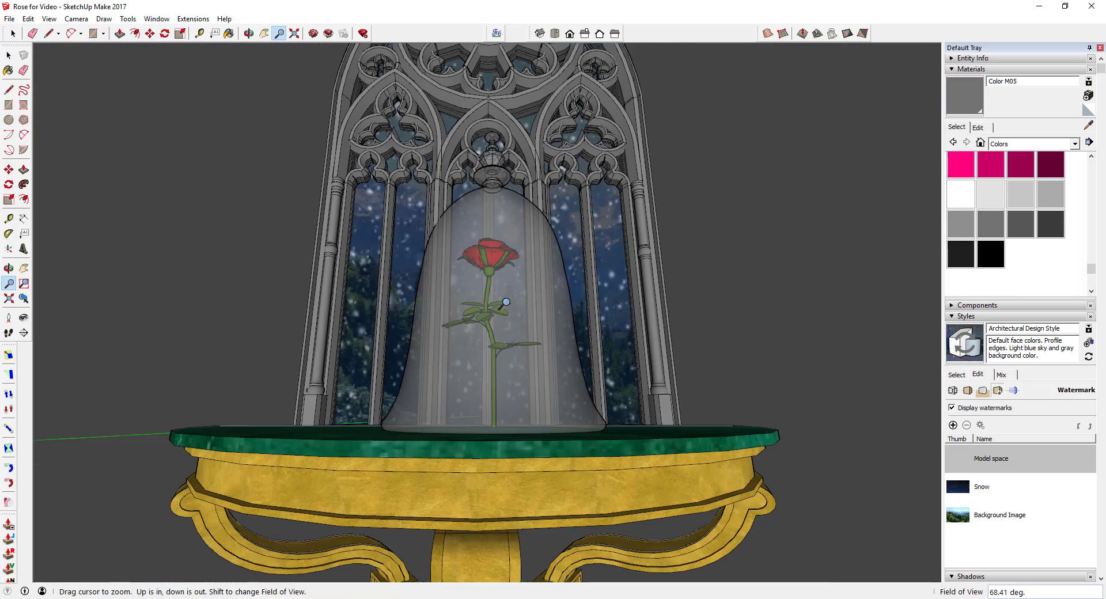
middle_click_drag(504, 304, 500, 322)
scroll(501, 322, "up", 2)
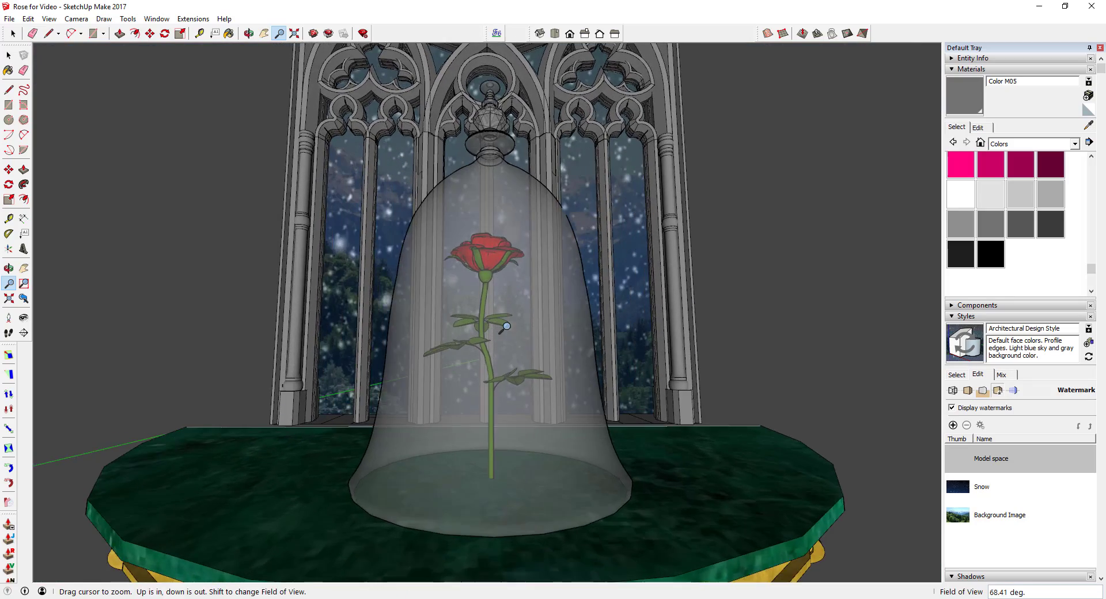
Step: Reframe the dome and tilt the camera upward with Look Around to bring more of the window tracery into view
middle_click_drag(517, 406, 521, 348)
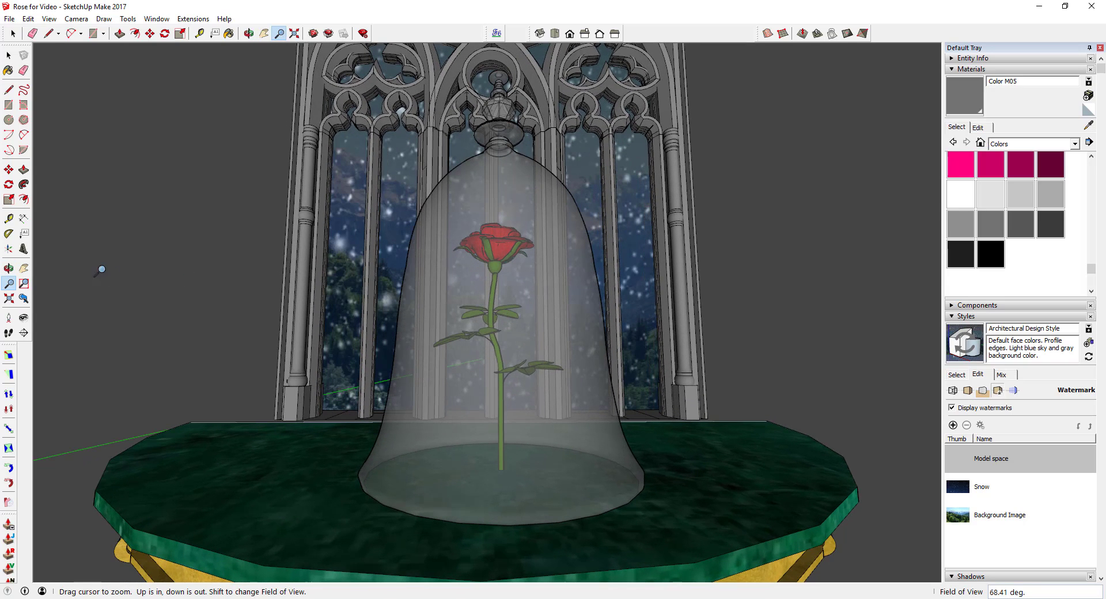
left_click(23, 318)
left_click_drag(519, 347, 578, 444)
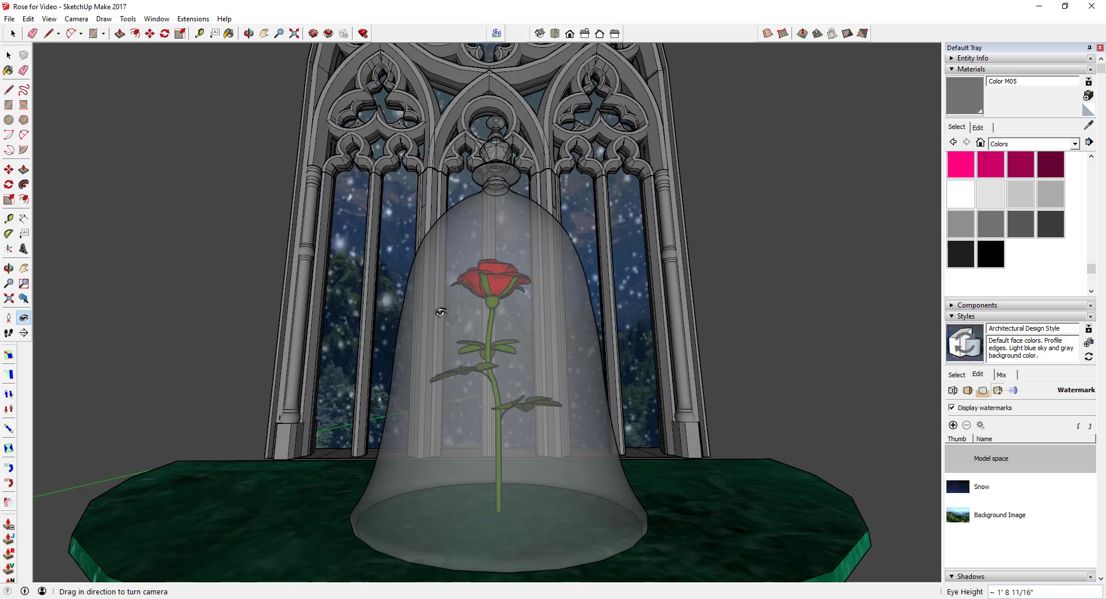
key("space")
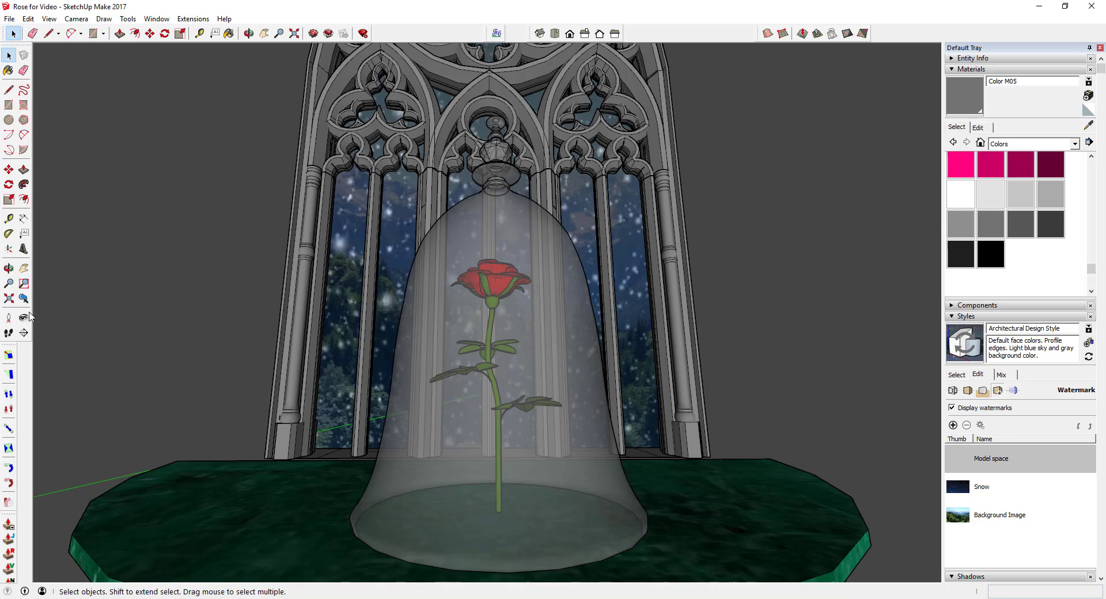
Step: Narrow the field of view to about 51 degrees and reframe the domed rose closer, tilting the camera up with Look Around
left_click(9, 285)
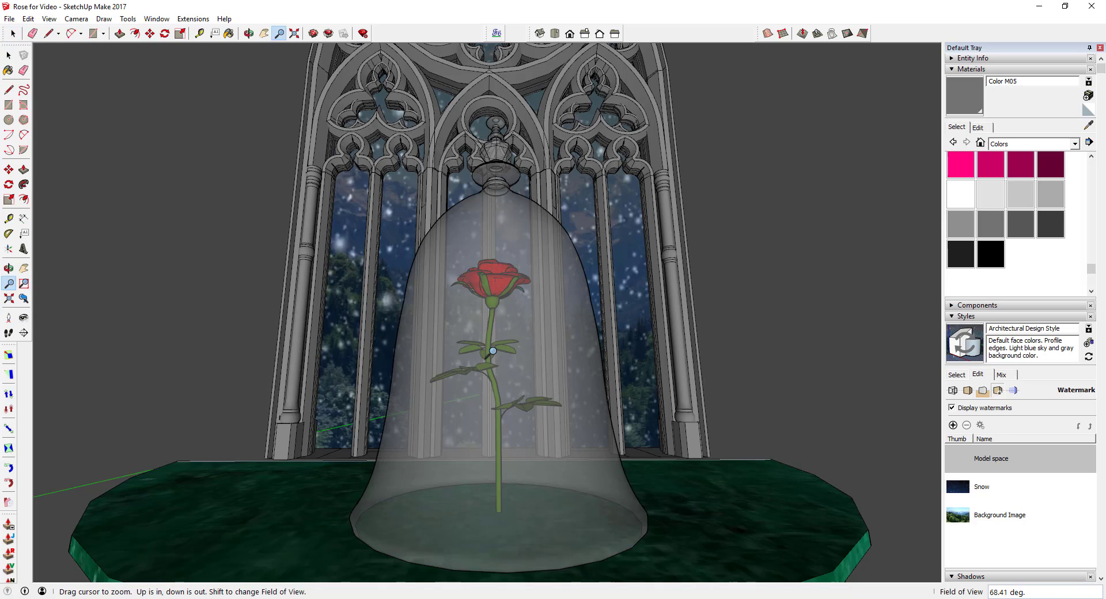
left_click_drag(488, 353, 483, 276)
scroll(512, 340, "down", 2)
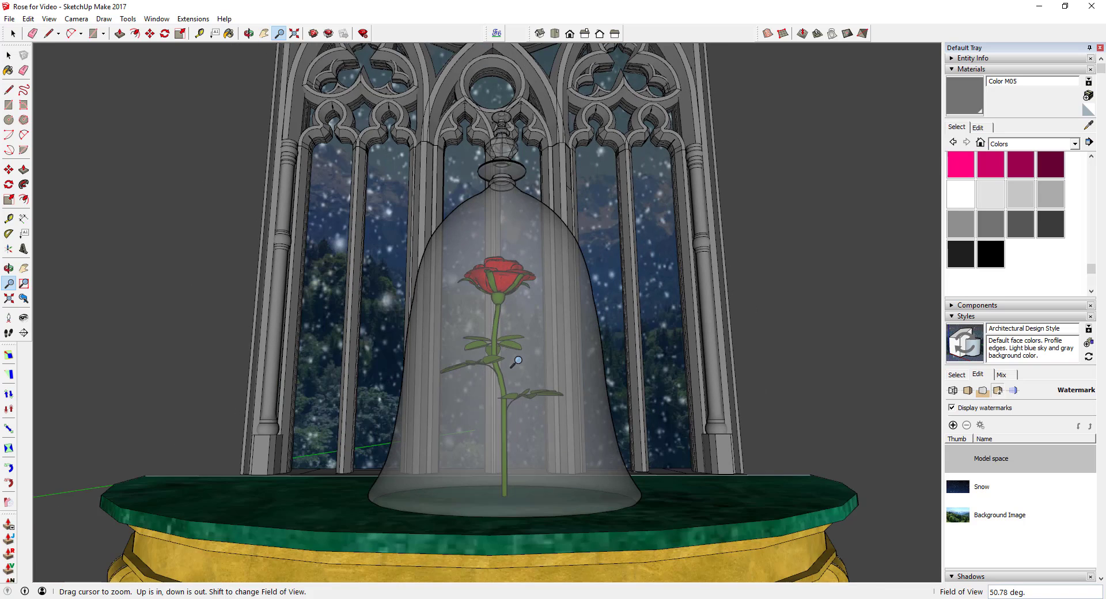
scroll(513, 364, "up", 2)
scroll(515, 365, "up", 1)
middle_click_drag(548, 381, 538, 440)
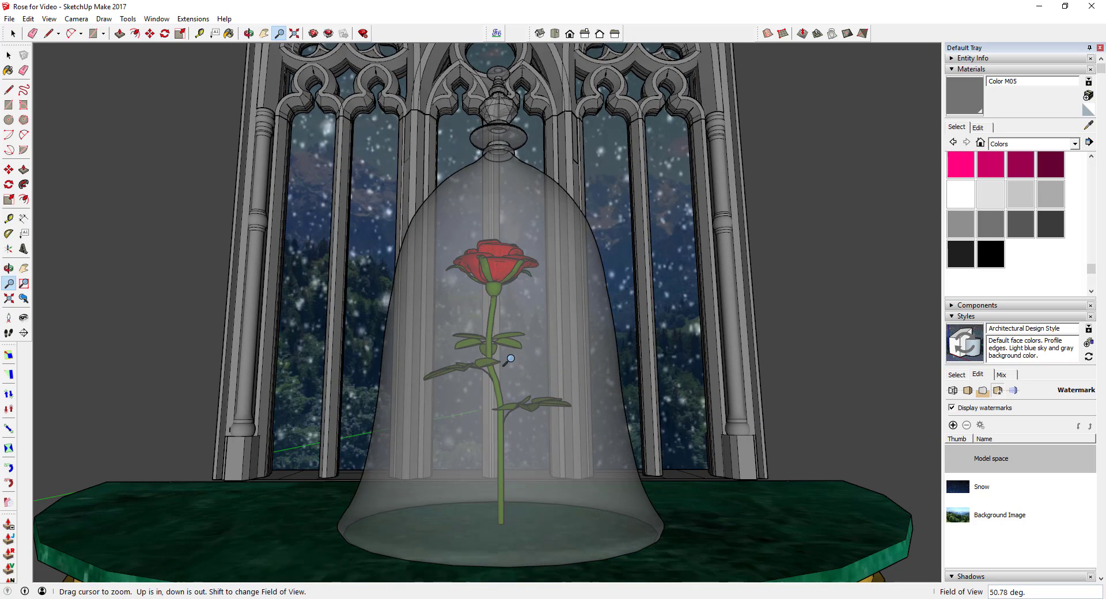
key("space")
left_click(23, 317)
left_click_drag(605, 369, 531, 348)
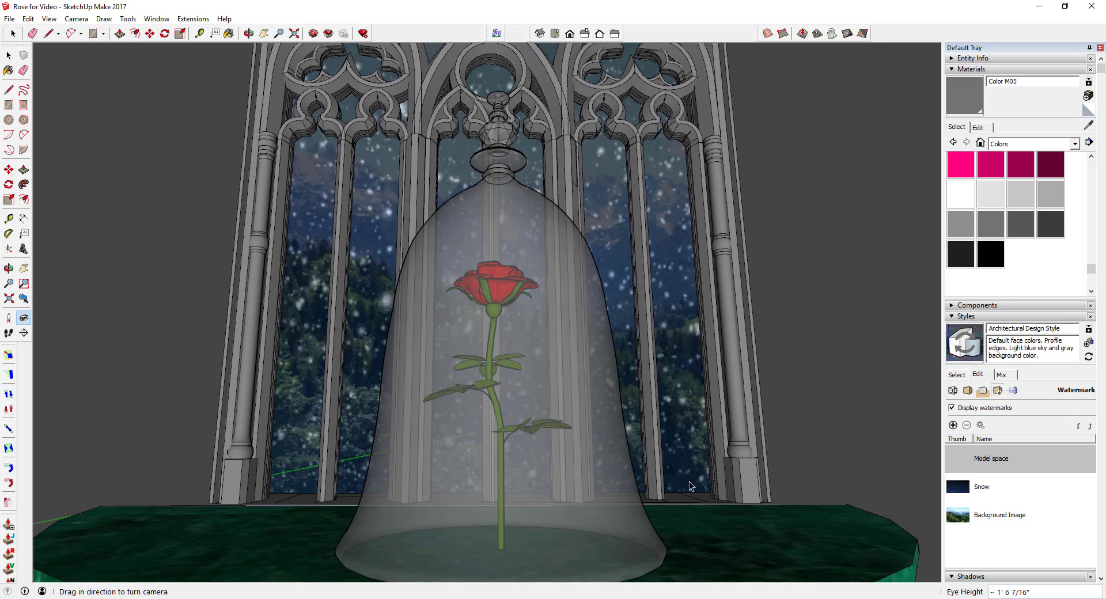
key("space")
Step: Open the table group for editing and paint its green top with the dark brown Color C08
left_click(769, 557)
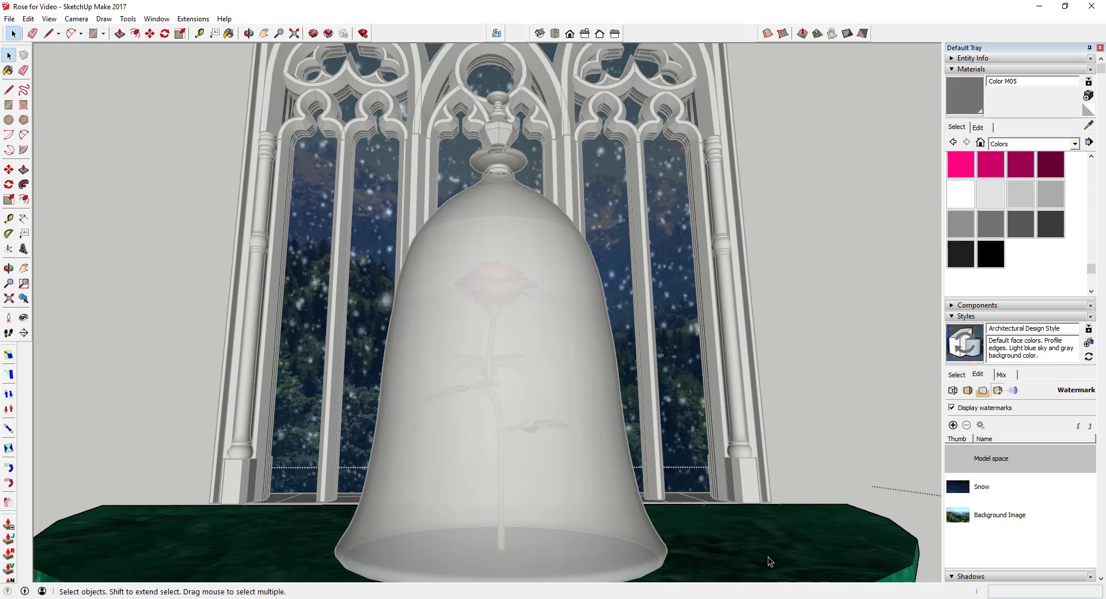
double_click(849, 516)
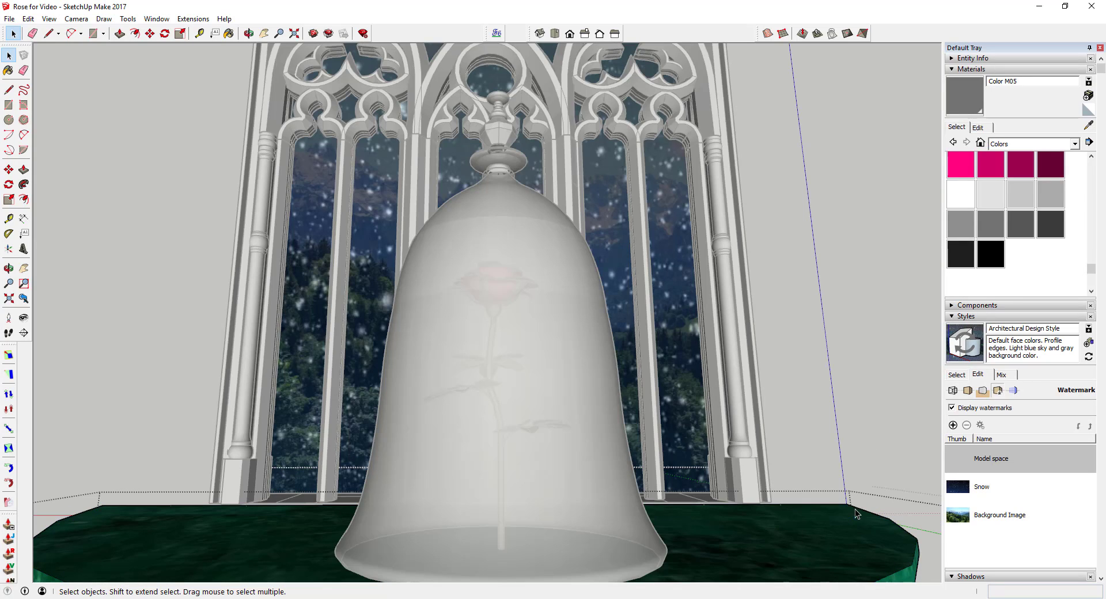
left_click(1088, 125)
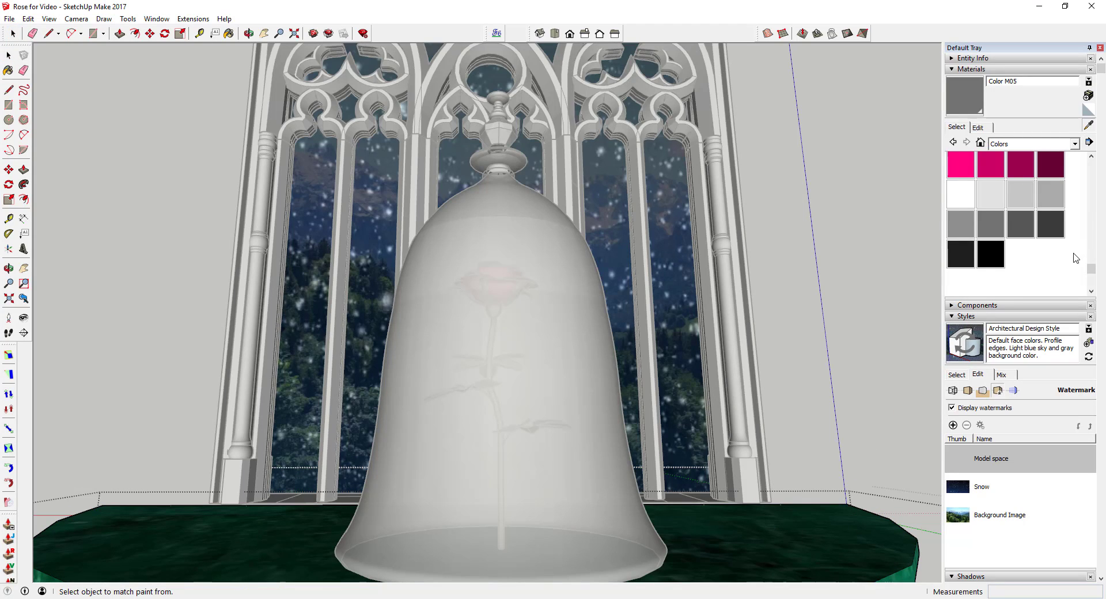
scroll(1094, 245, "up", 1)
left_click_drag(1092, 264, 1097, 188)
left_click(1050, 190)
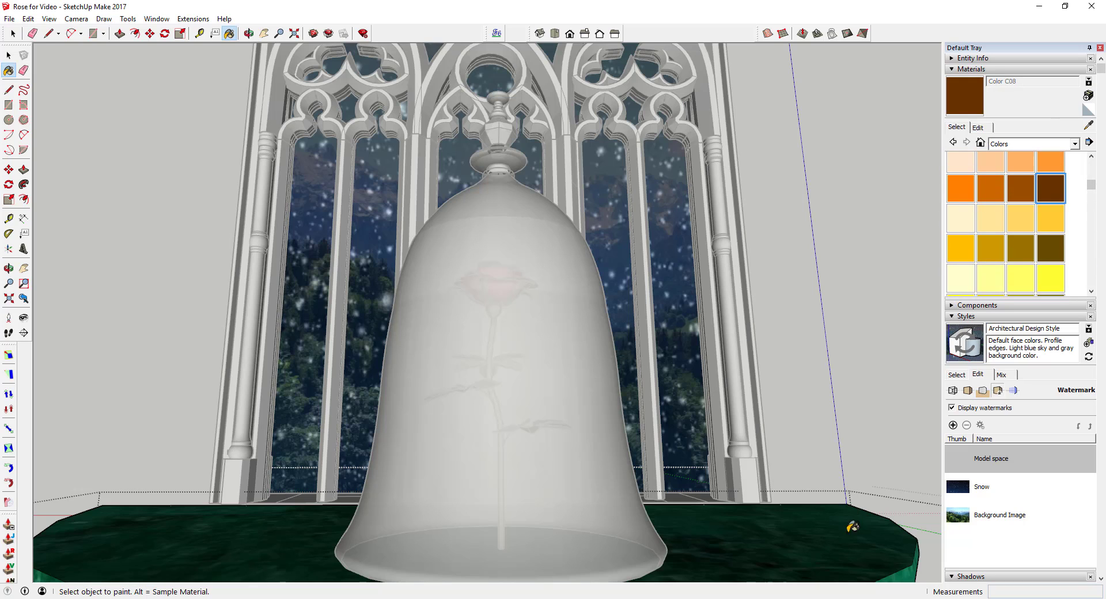
left_click(912, 572)
key("space")
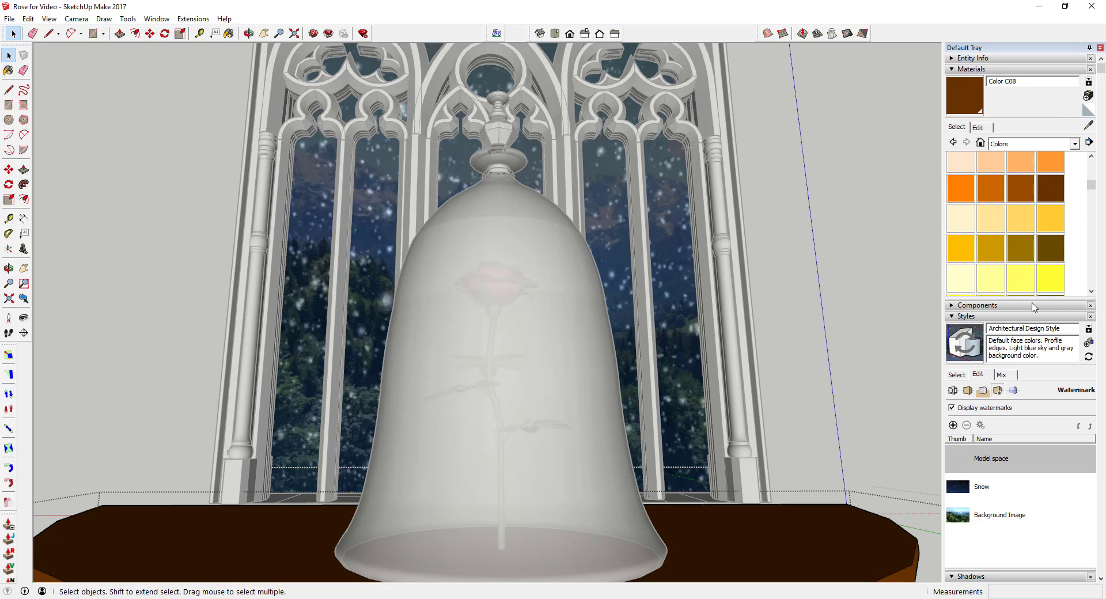
Step: Leave the table group and darken the Color C08 material to a brightness of 16
scroll(1082, 229, "down", 10)
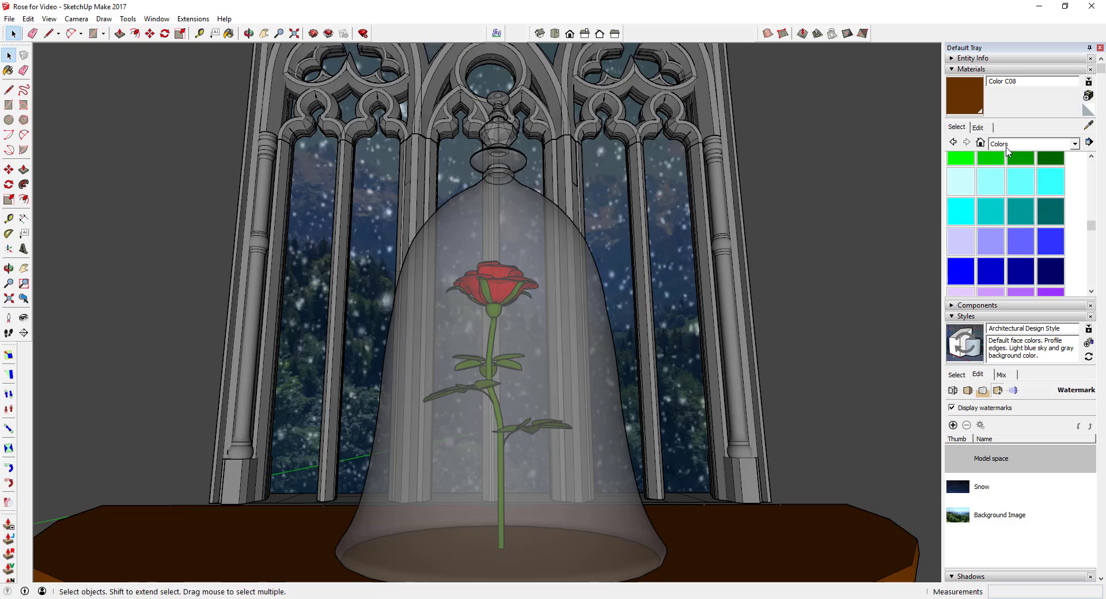
left_click(978, 127)
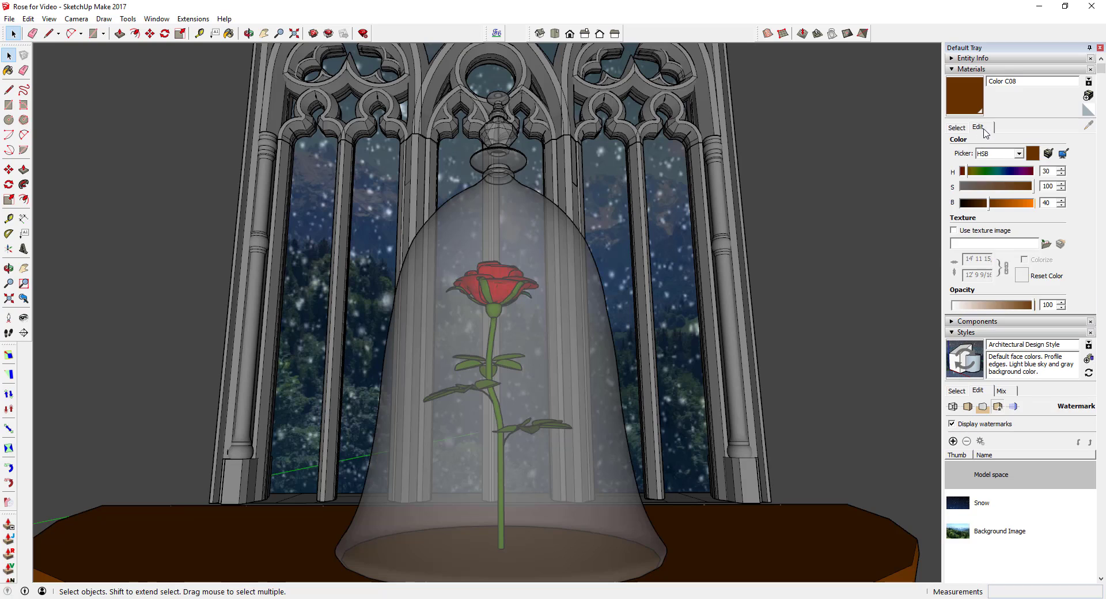
left_click(990, 204)
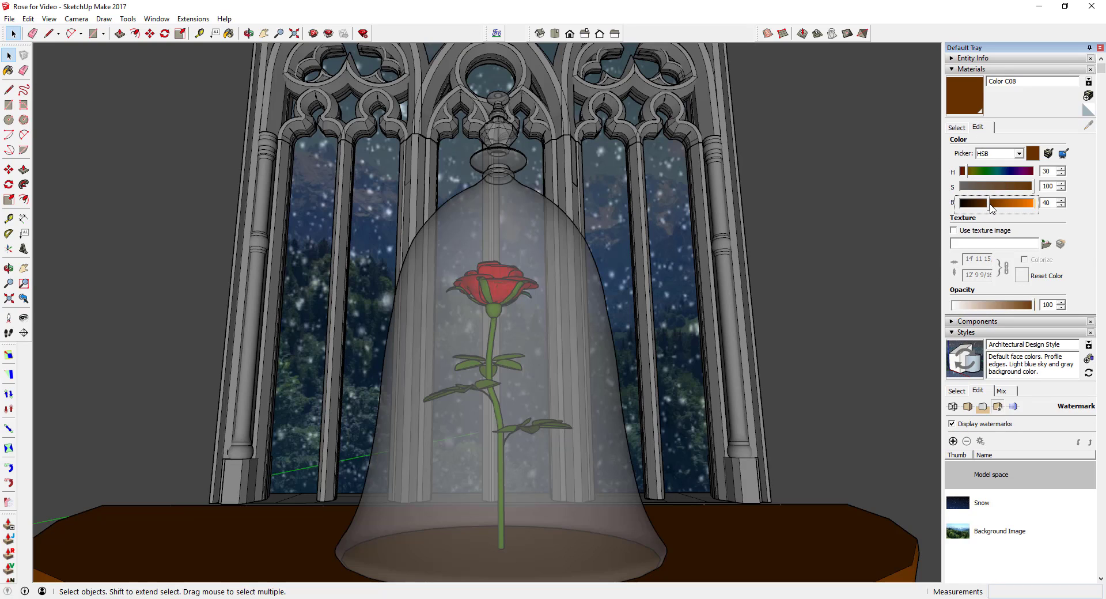
left_click_drag(990, 209, 975, 206)
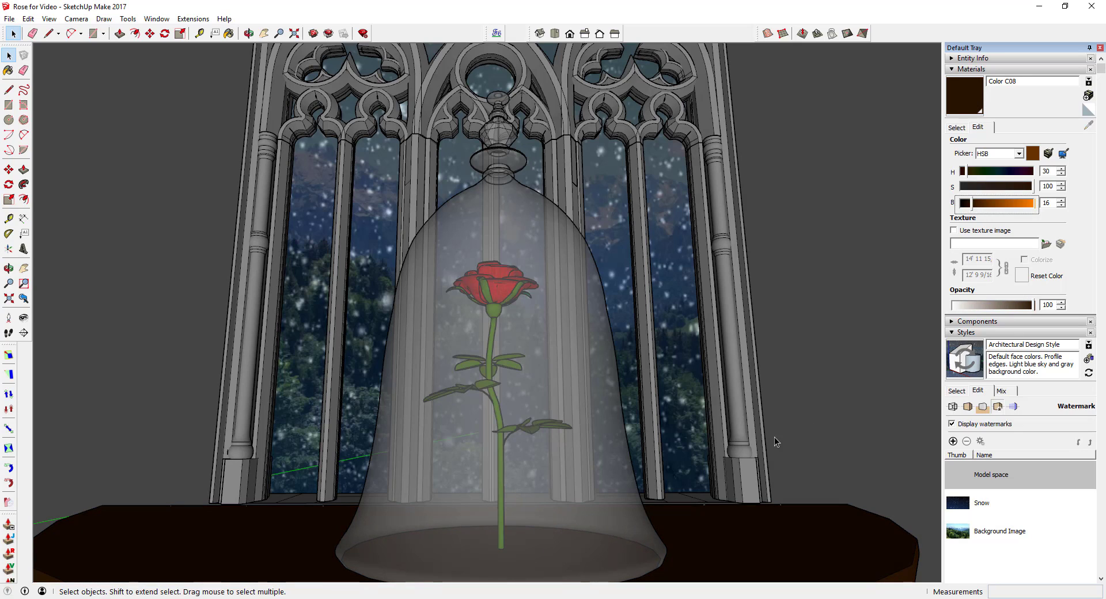
Step: Select the glass dome and check its look against the reference poster Shape.jpg in Photos, returning to SketchUp
left_click(519, 393)
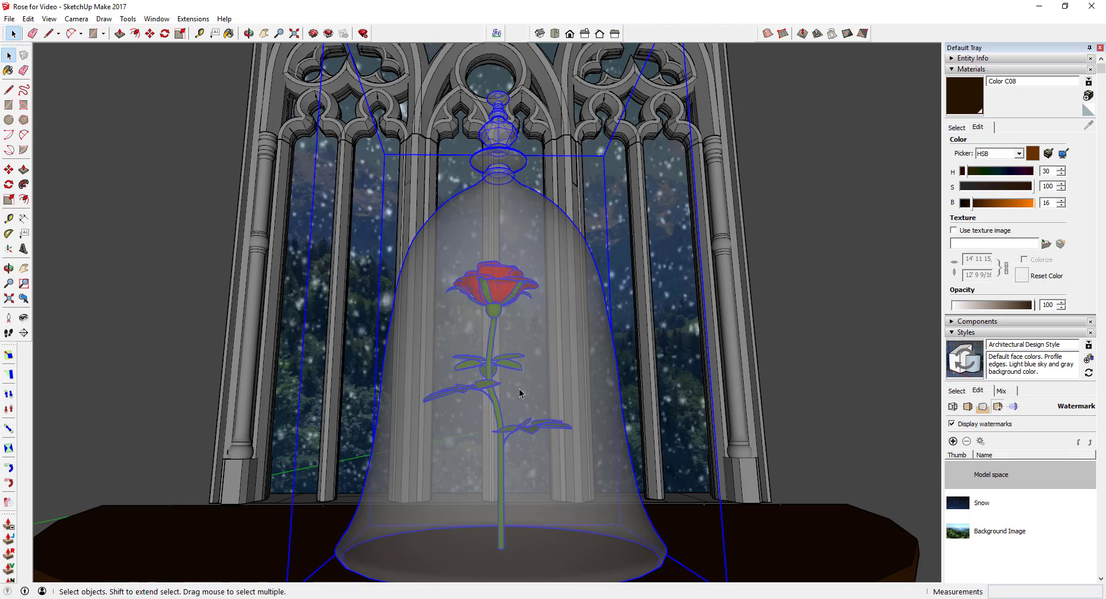
left_click(675, 352)
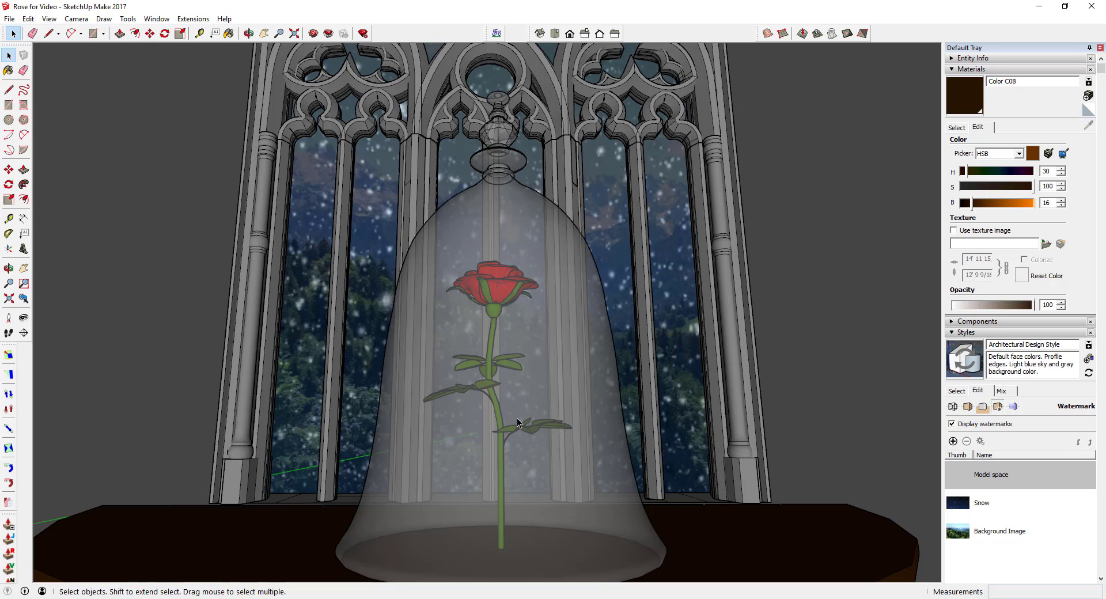
left_click(565, 344)
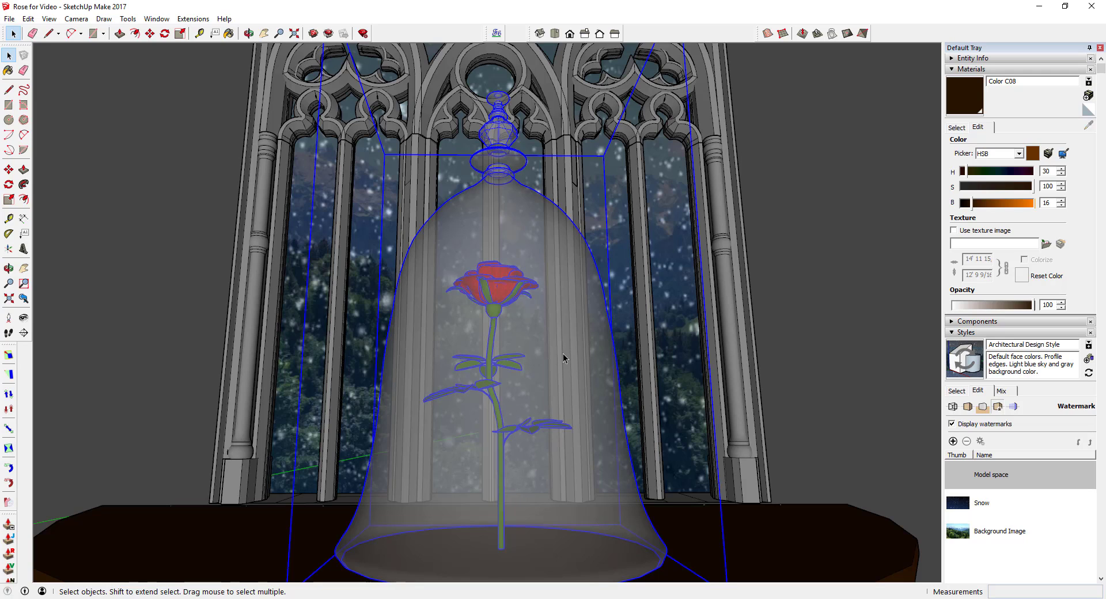
left_click(956, 127)
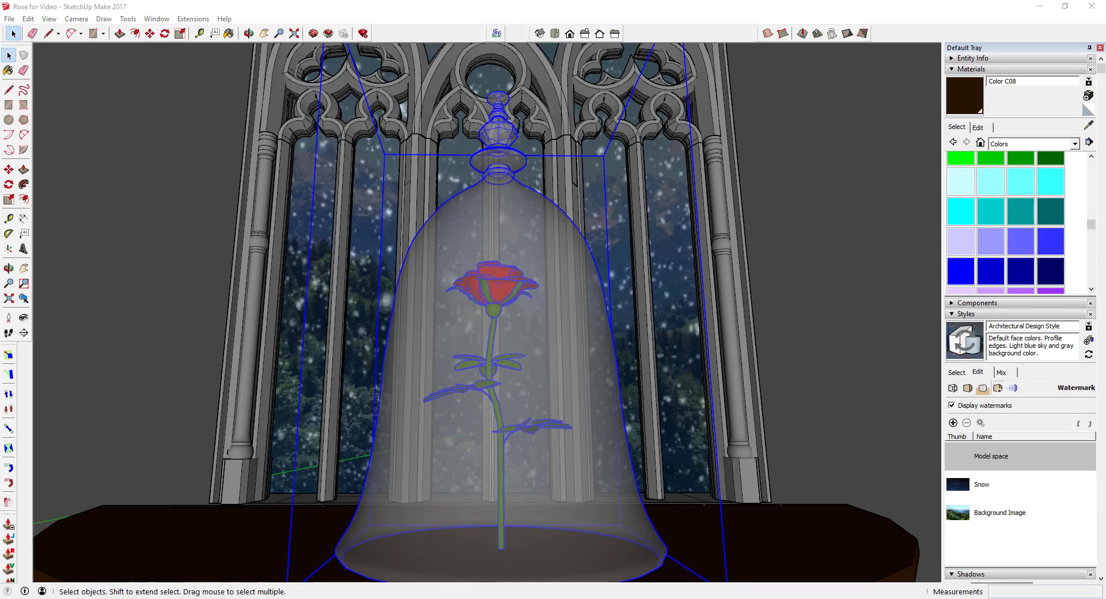
mouse_move(1105, 184)
left_mouse_down()
mouse_move(489, 163)
mouse_move(472, 121)
left_mouse_up()
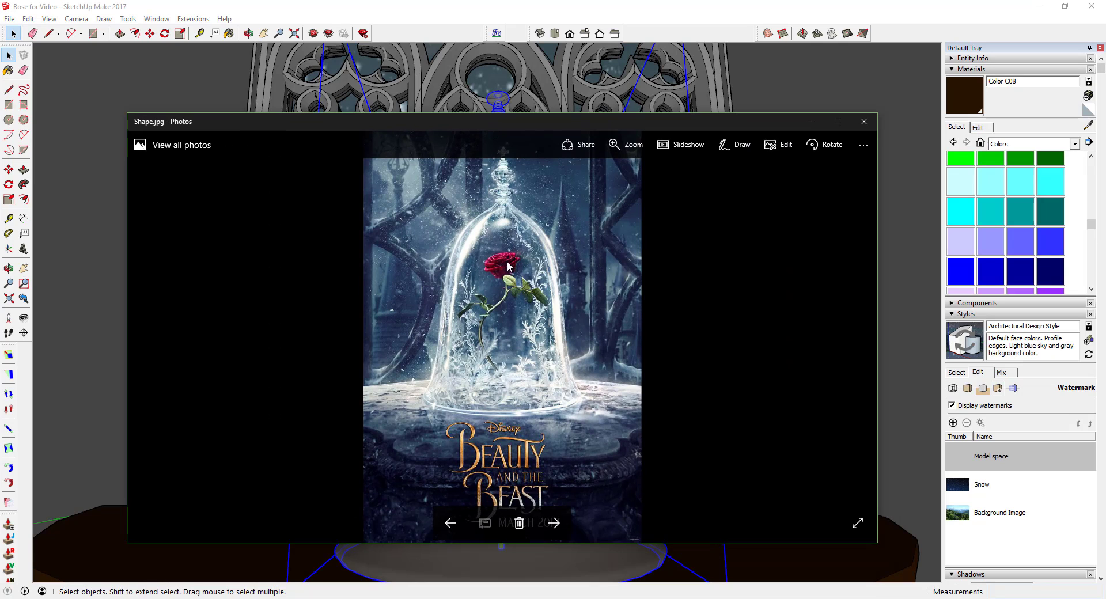
left_click(811, 121)
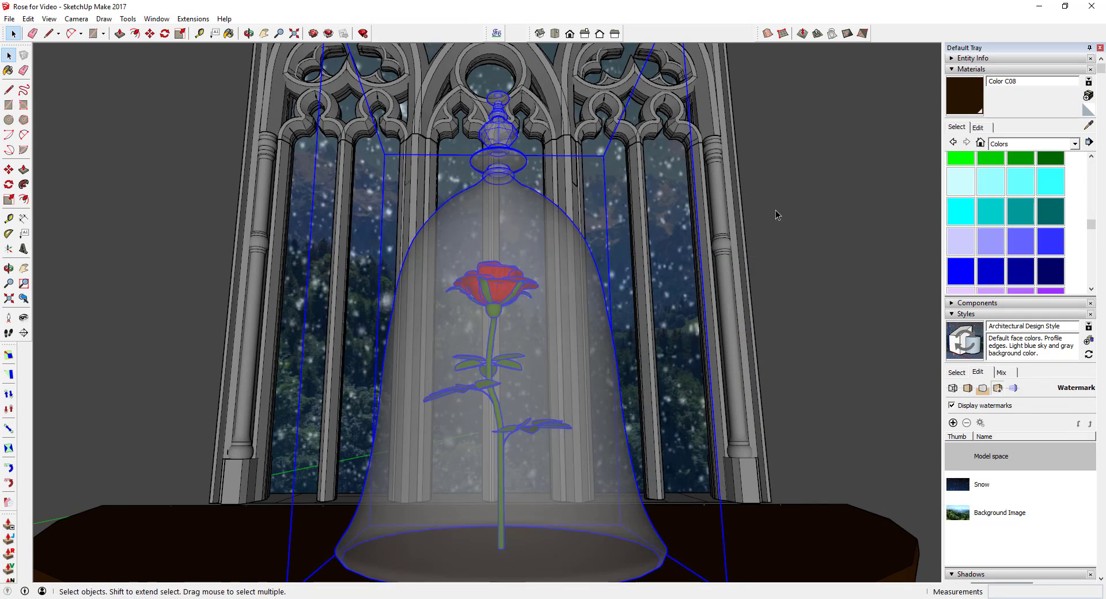
Step: Sample the dome's Translucent Glass Gray material and set its brightness to 75 and its opacity to 25
key("b")
left_click(529, 364, "alt")
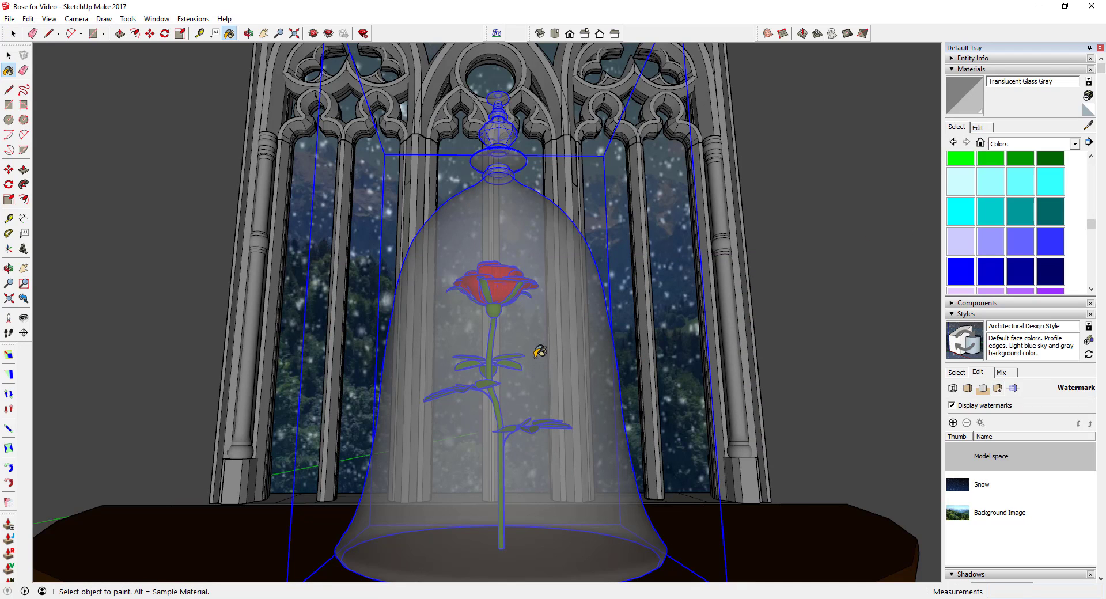
left_click(978, 127)
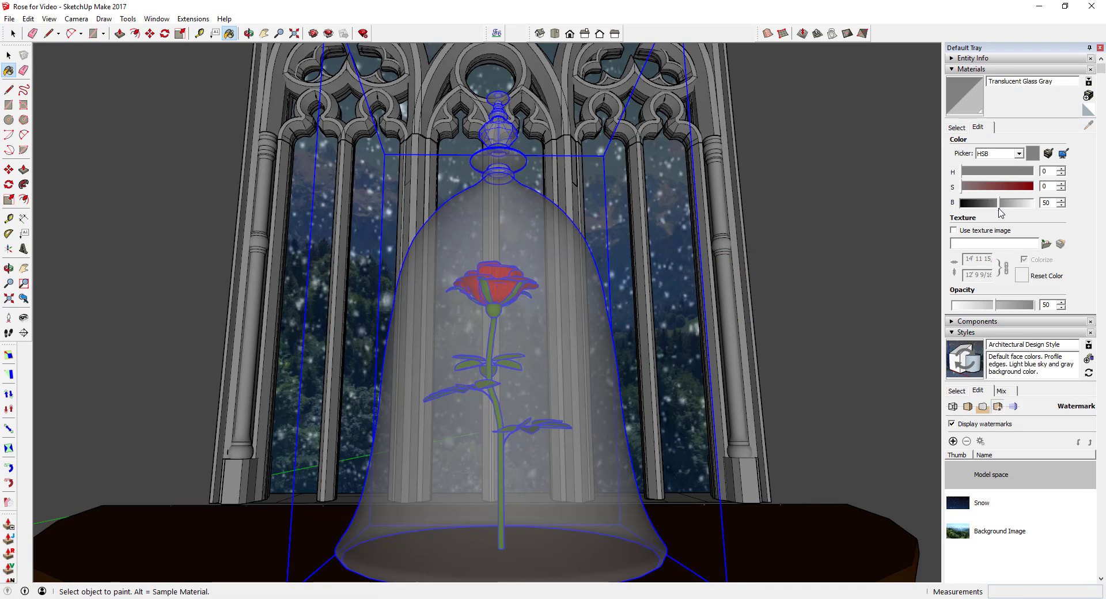
left_click(999, 208)
left_click_drag(1000, 210, 1011, 212)
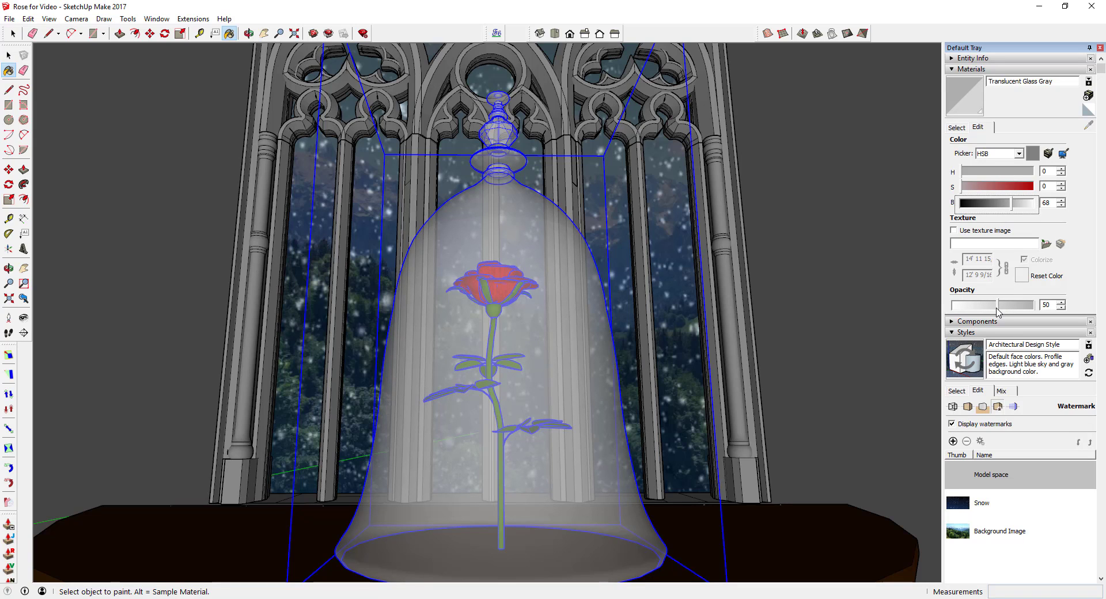
left_click_drag(997, 309, 978, 316)
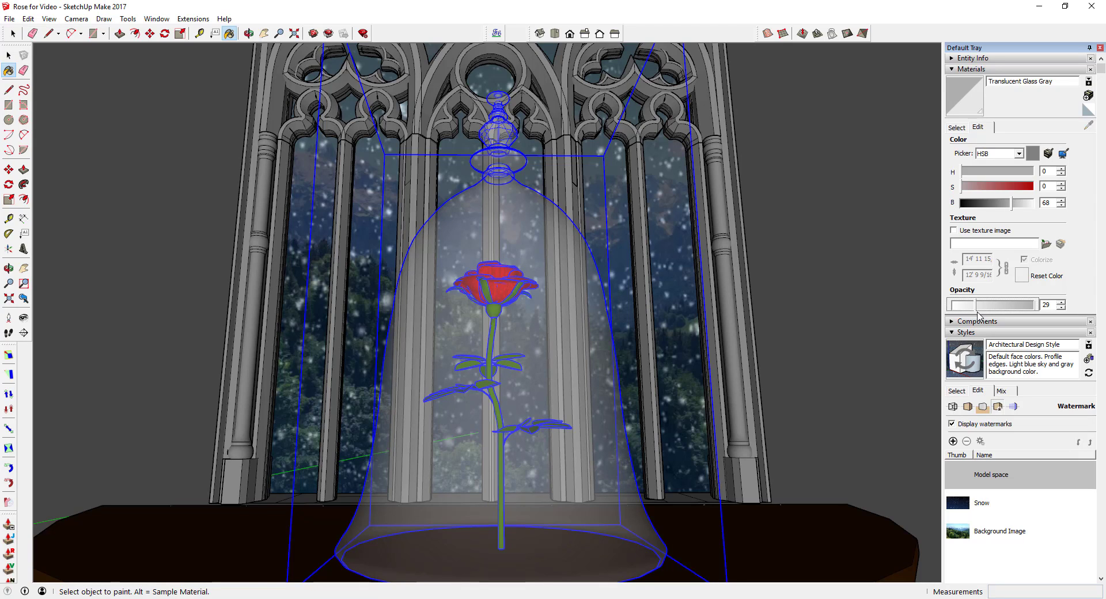
left_click_drag(1014, 210, 1019, 211)
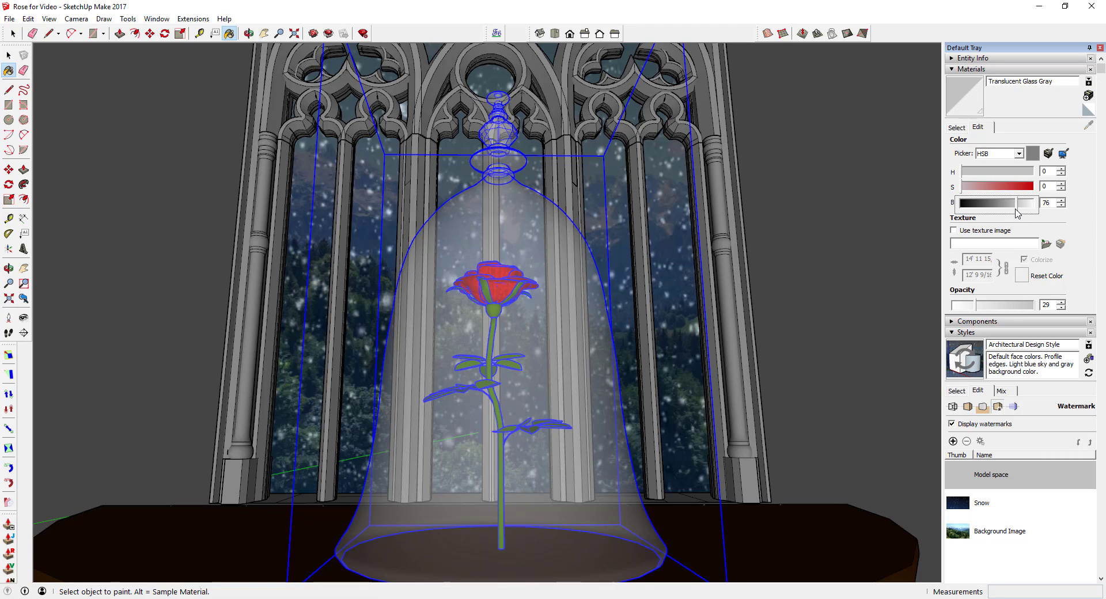
left_click_drag(977, 311, 973, 311)
key("space")
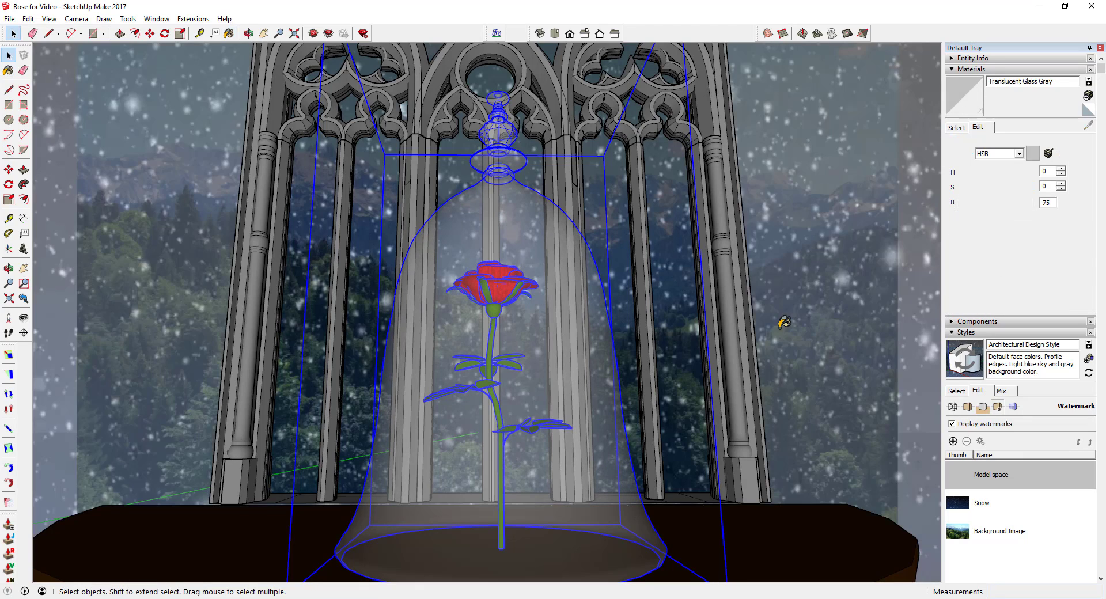
left_click(671, 340)
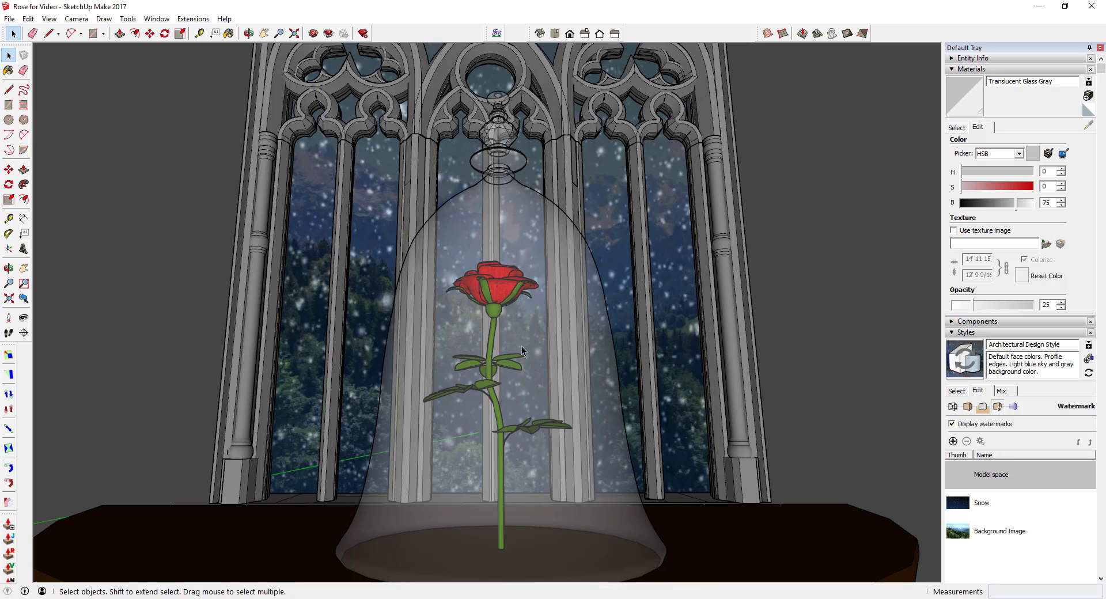
Step: Reframe the rose from a lower viewpoint and tilt the camera up with Look Around to show the window's arched top
middle_click_drag(516, 488, 517, 464, "shift")
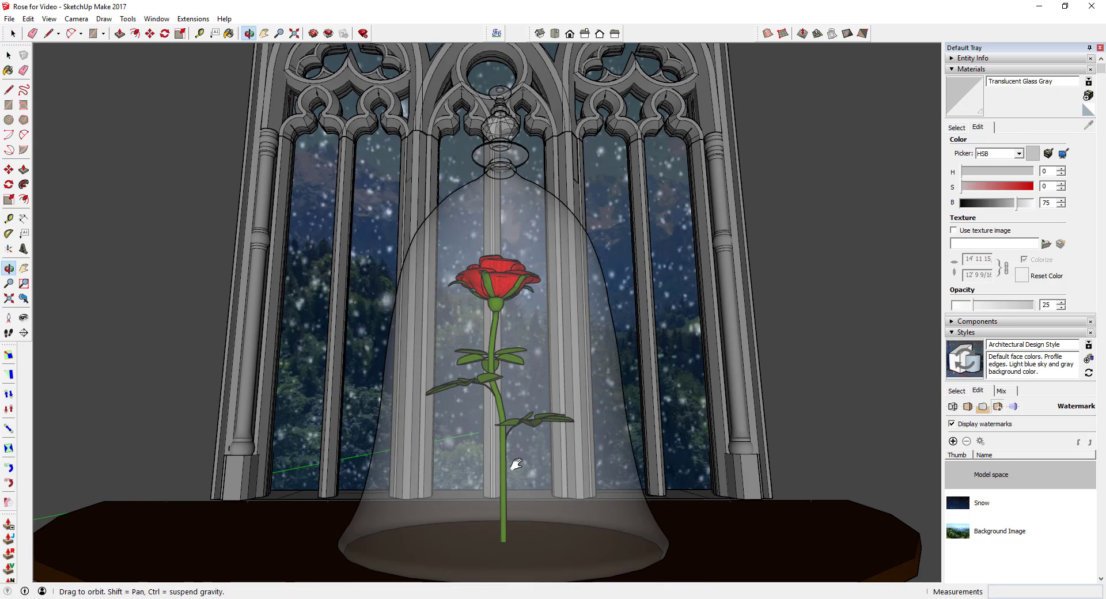
scroll(501, 450, "up", 3)
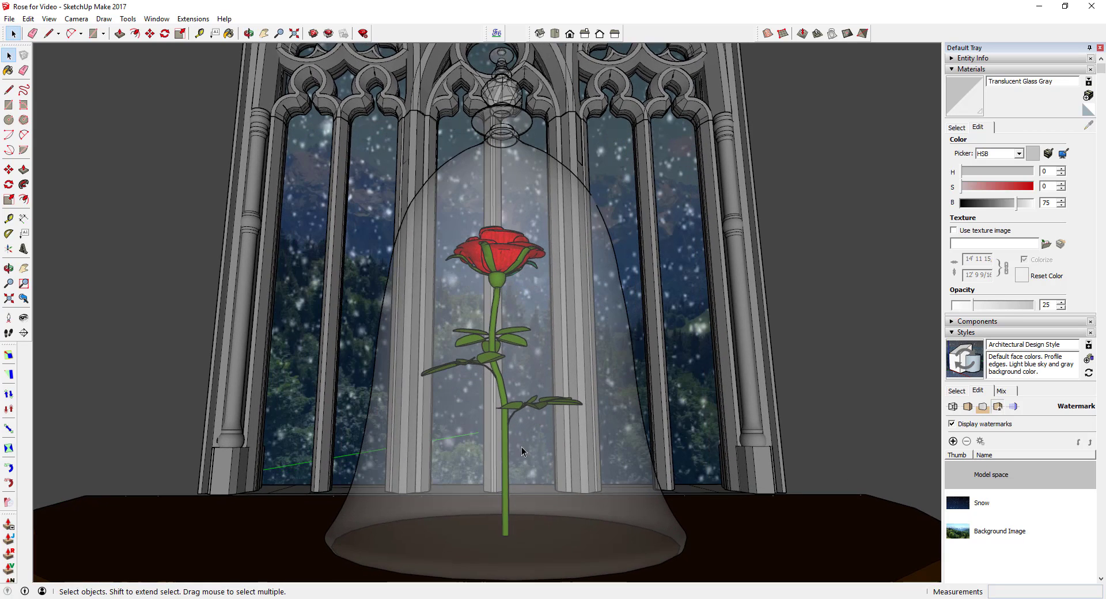
middle_click_drag(503, 434, 297, 277)
left_click(8, 317)
left_click(387, 240)
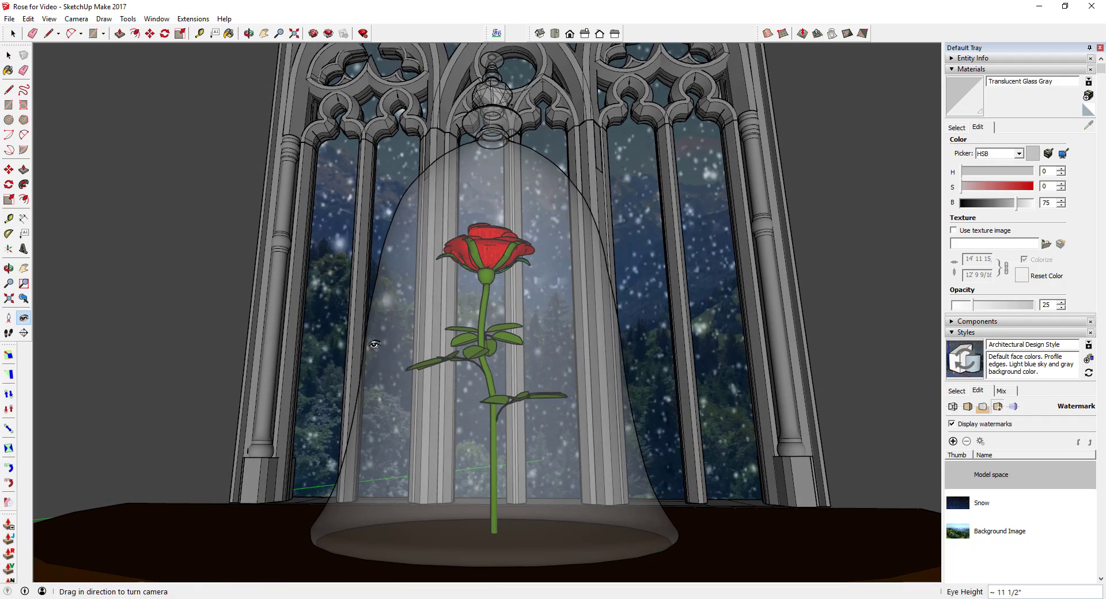
left_click_drag(386, 239, 388, 244)
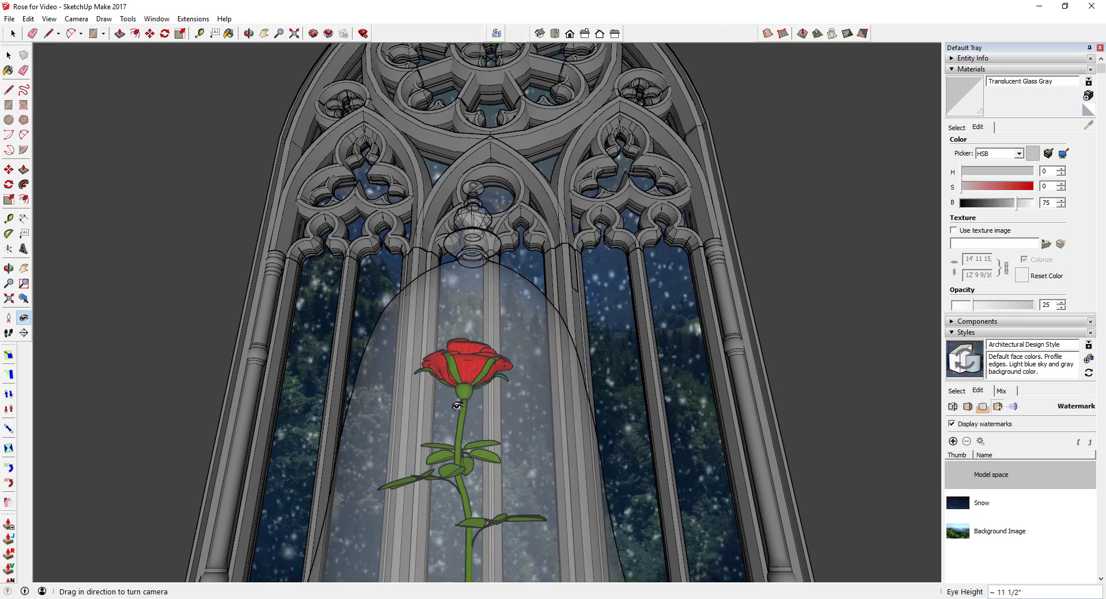
scroll(462, 412, "up", 2)
left_click_drag(468, 342, 470, 330)
key("space")
Step: Show the default styles list, collapse the material settings and save the model
left_click(957, 391)
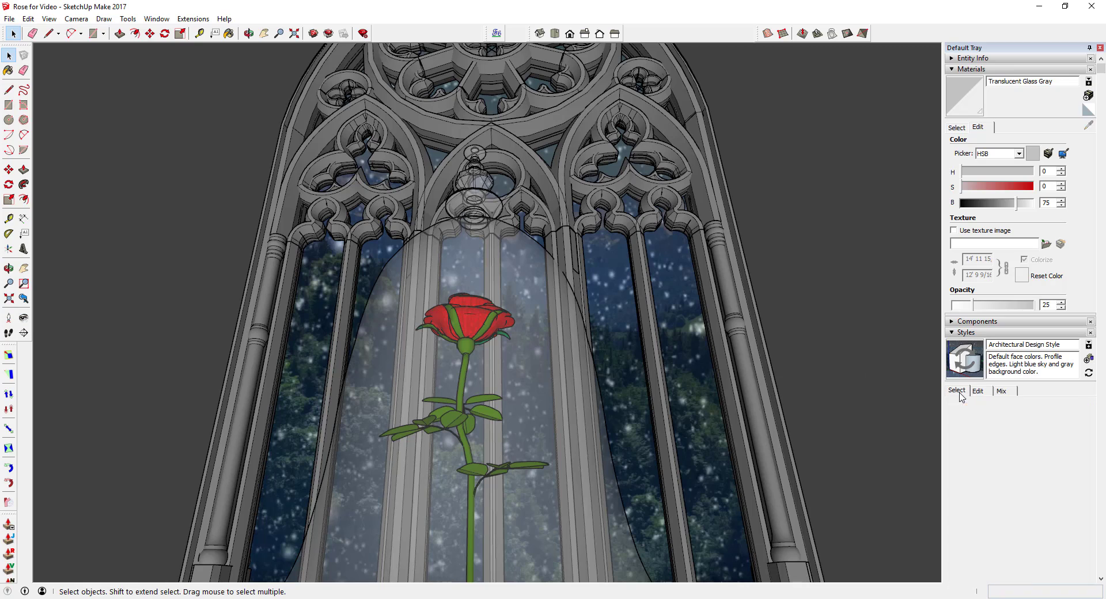
left_click(951, 70)
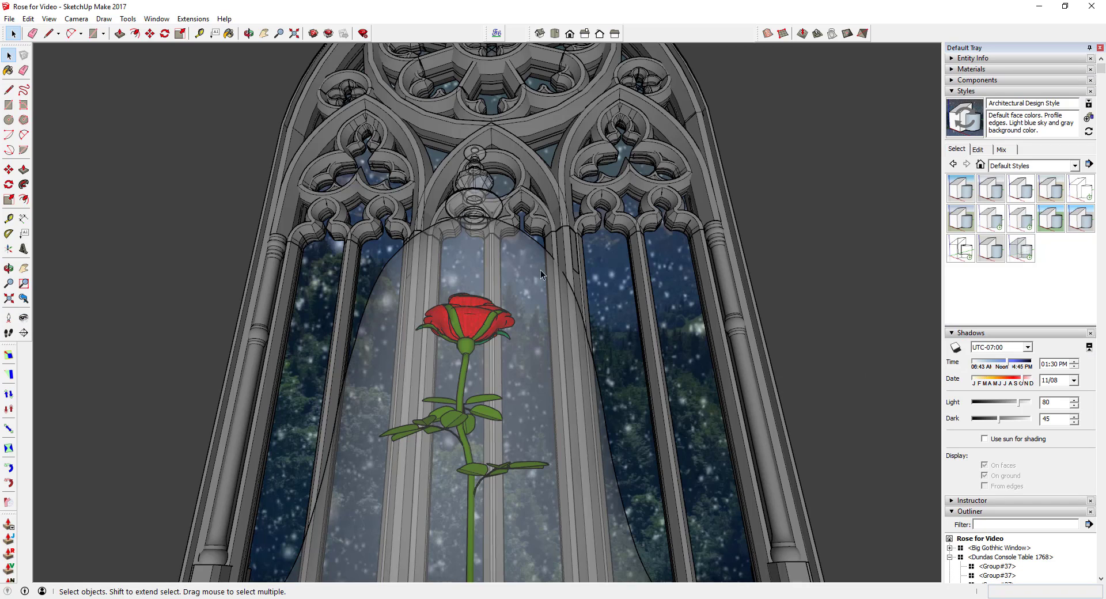
left_click(9, 18)
left_click(27, 62)
Step: Turn on Jitter and Extension in the style's edge settings, trying out Endpoints and Back Edges as well
left_click(977, 150)
left_click(953, 166)
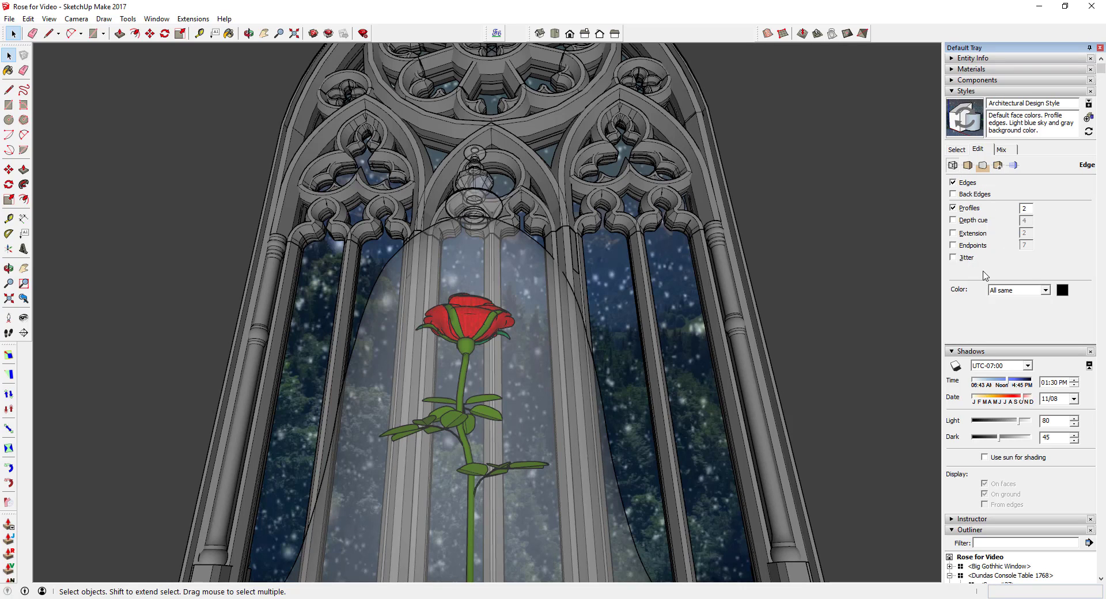
left_click(967, 258)
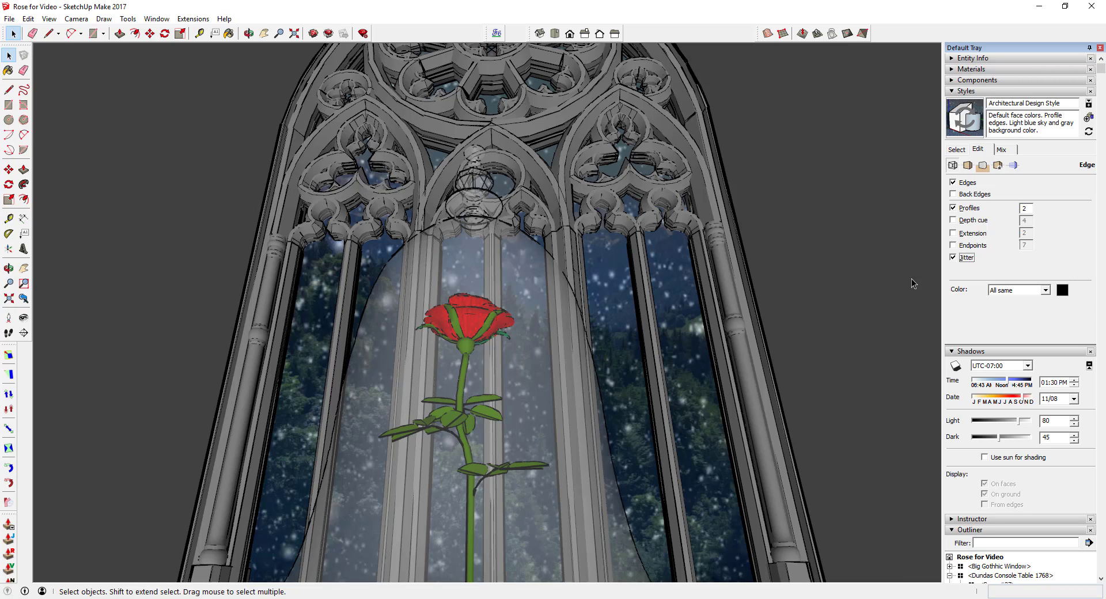
left_click(973, 245)
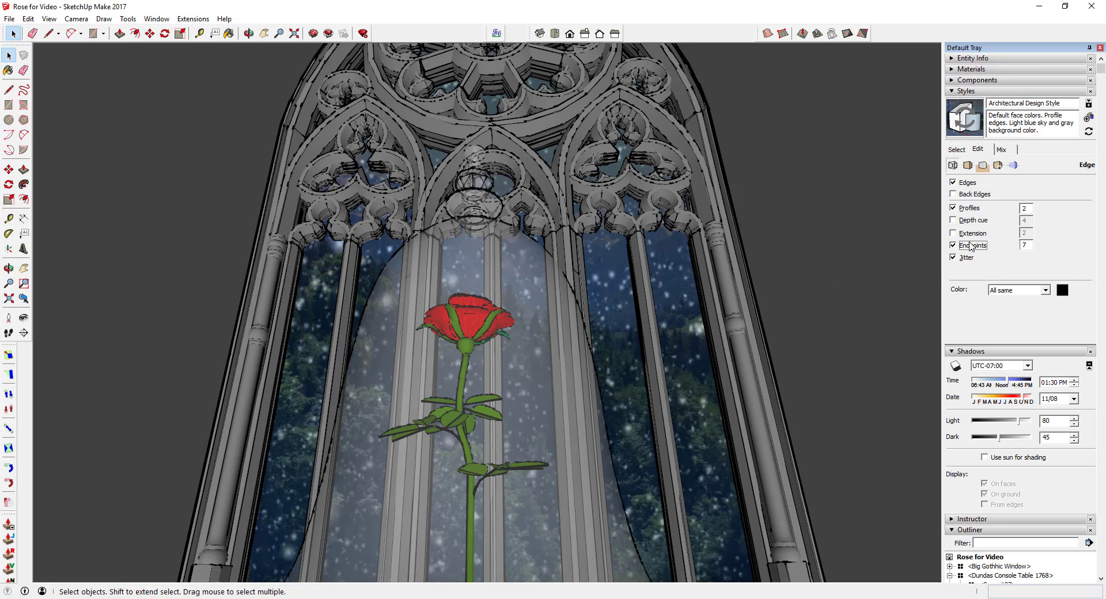
left_click(973, 234)
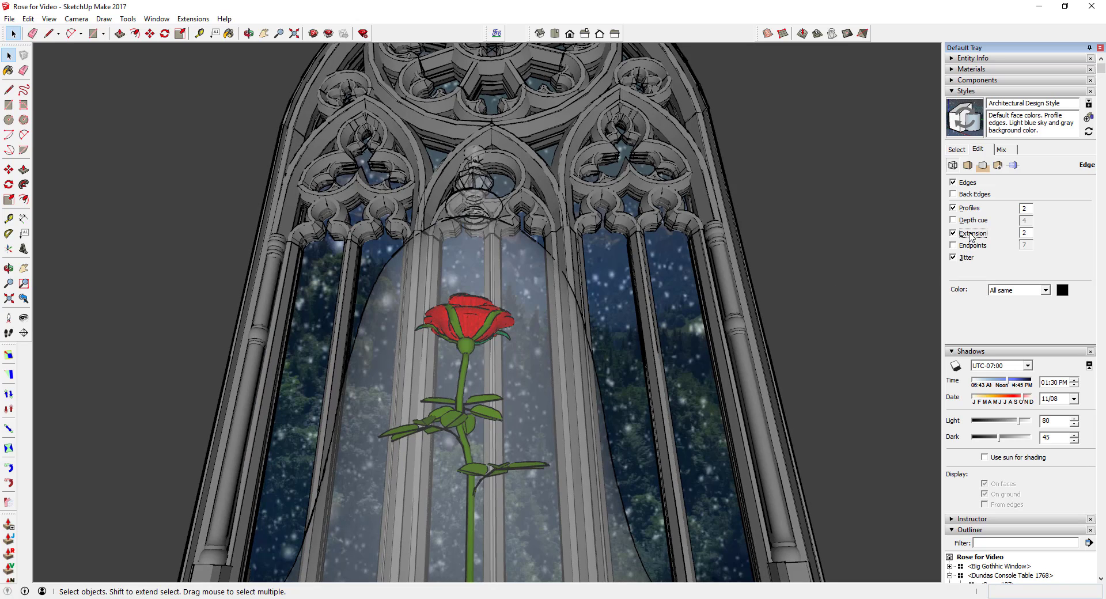
left_click(971, 194)
left_click(971, 195)
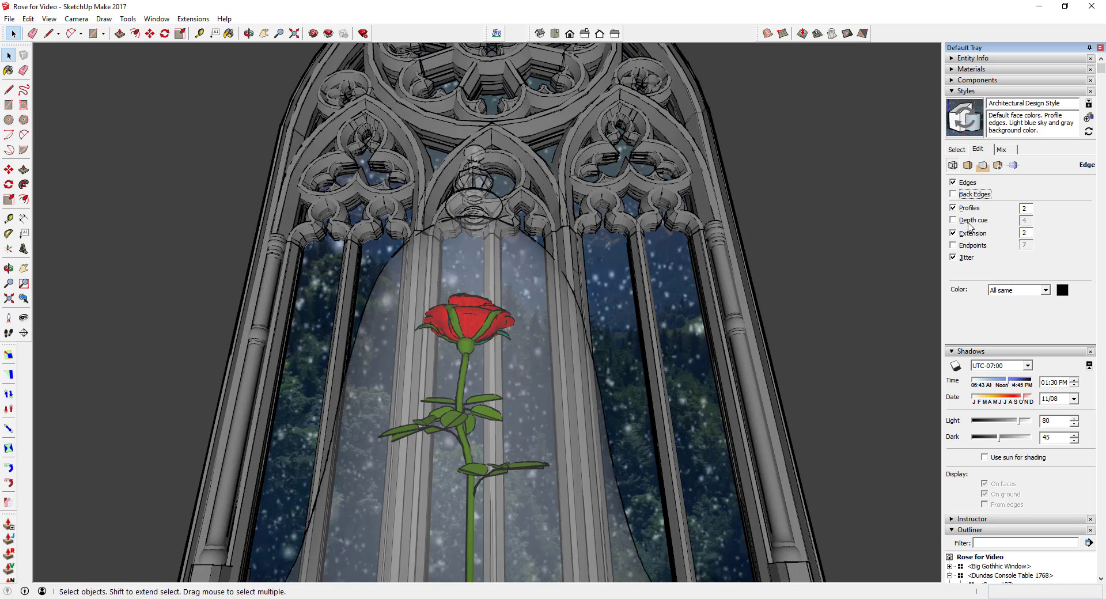
Step: Enable Depth cue for the style's edges and set it to 5
left_click(969, 221)
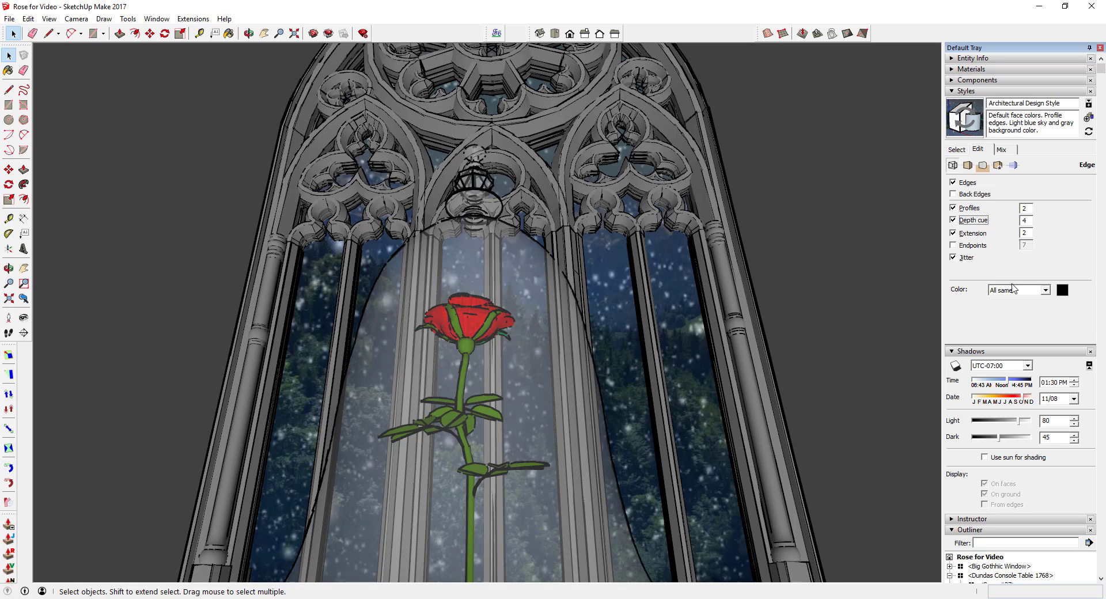
double_click(1030, 222)
type("5")
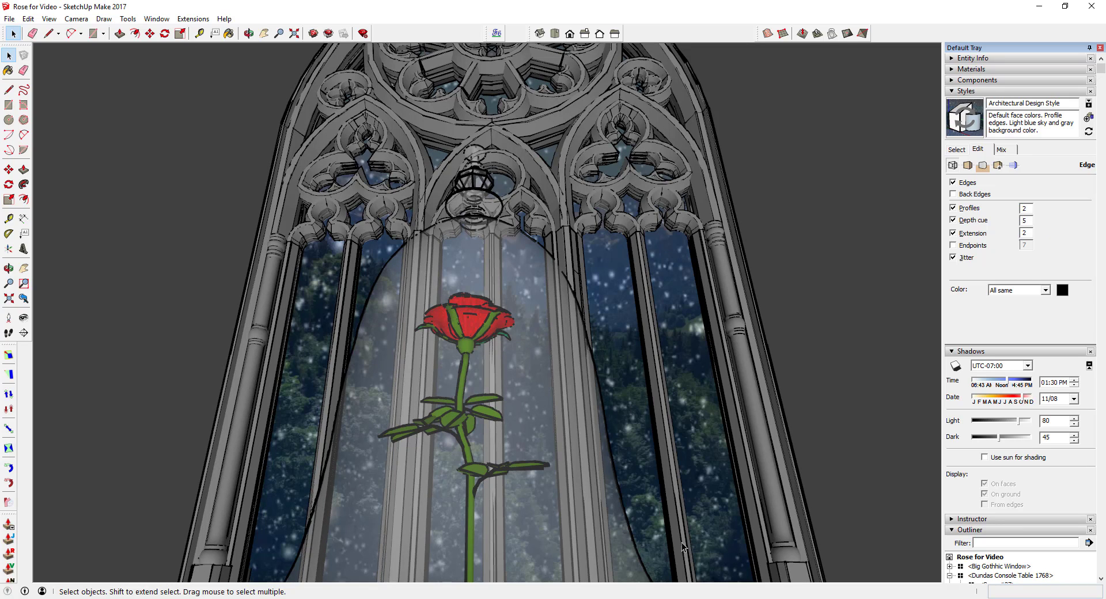
mouse_move(500, 405)
middle_mouse_down()
mouse_move(510, 369)
mouse_move(504, 416)
middle_mouse_up()
middle_click_drag(522, 465, 520, 452)
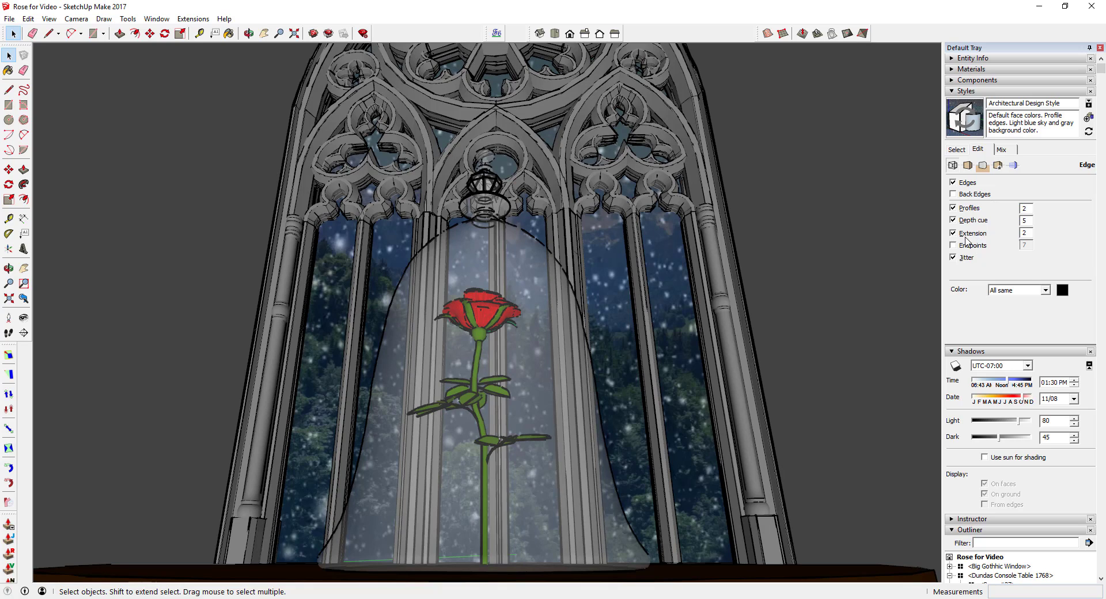
Step: Set the edge Extension to 4 with the whole glass dome in view
double_click(1026, 234)
type("4")
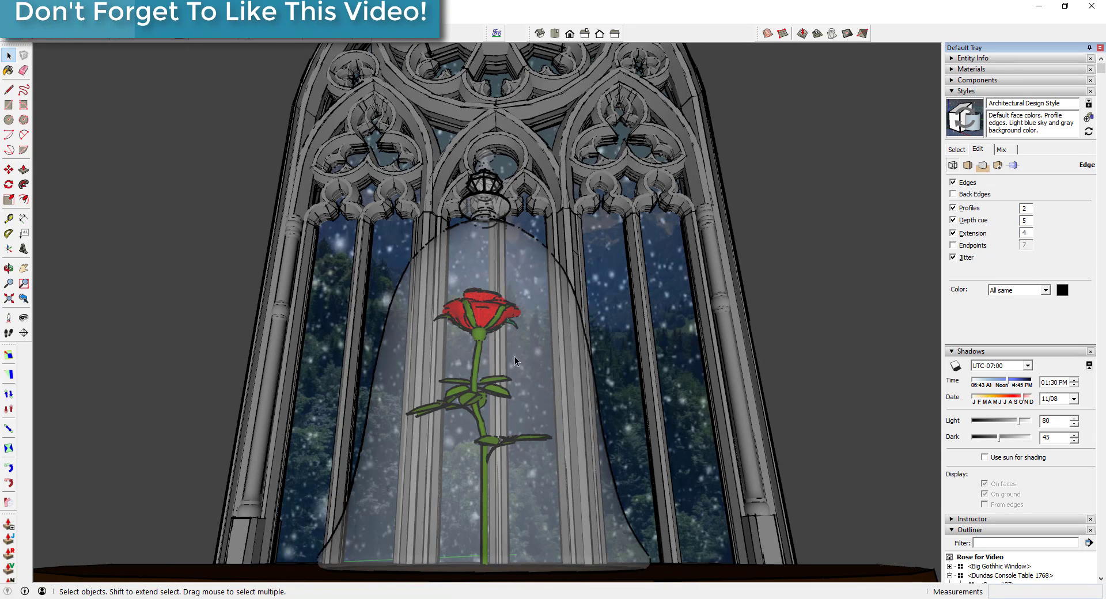
scroll(499, 372, "up", 1)
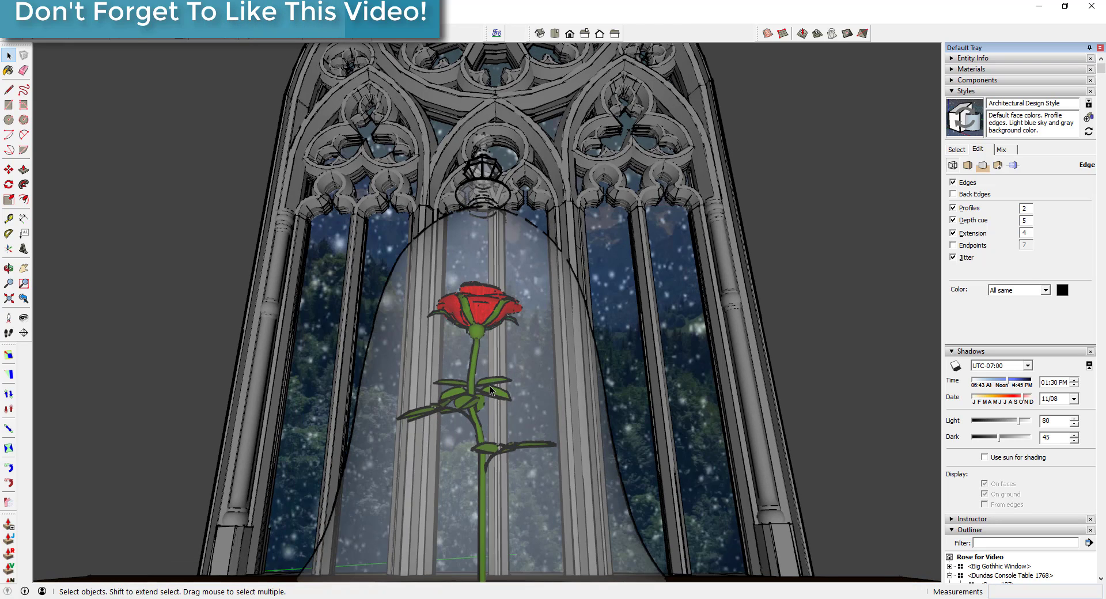
scroll(490, 385, "up", 1)
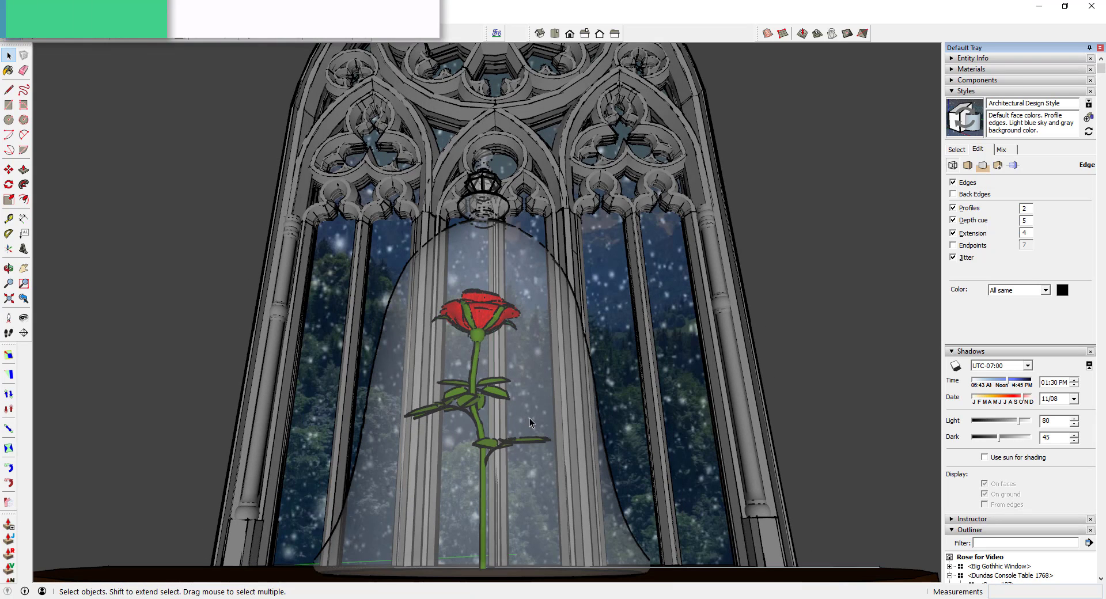
Step: Add a scene from the current dome view, saving the style changes as a new style
left_click(50, 19)
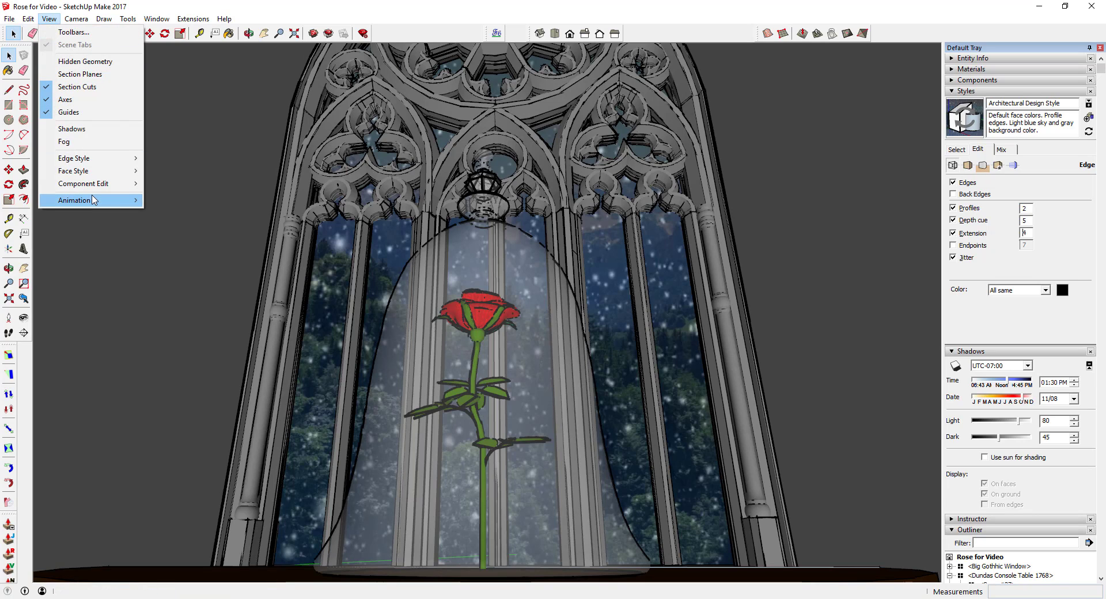
mouse_move(115, 200)
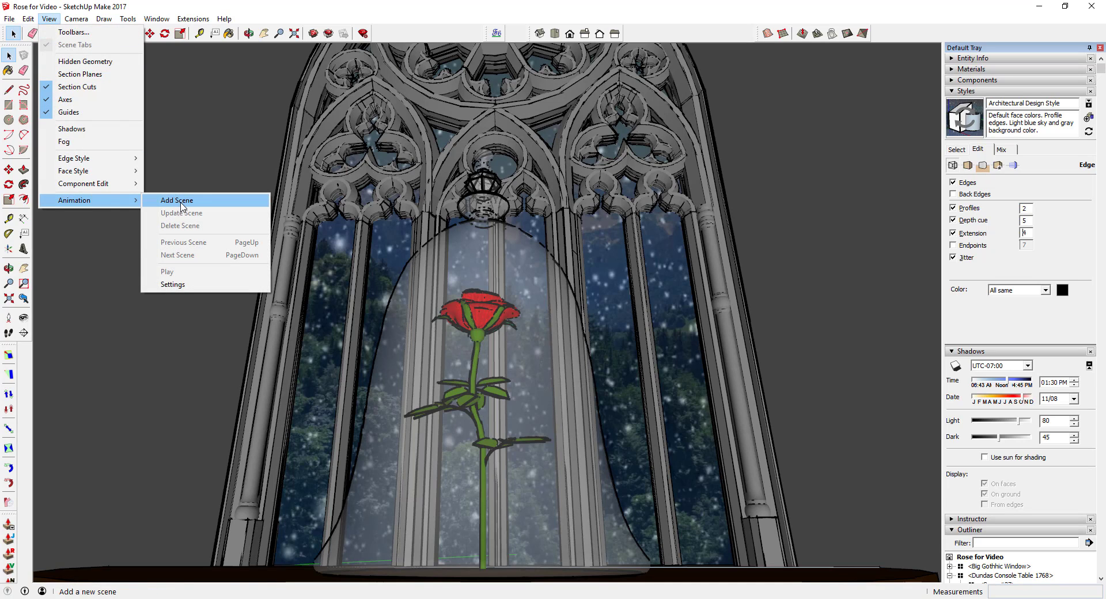
left_click(179, 202)
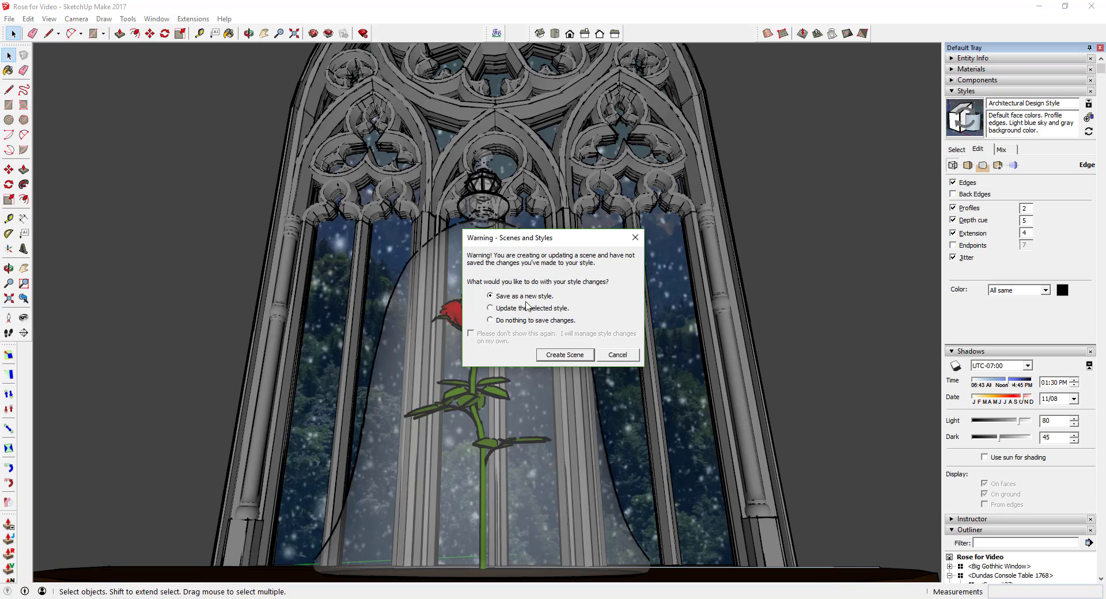
left_click(565, 355)
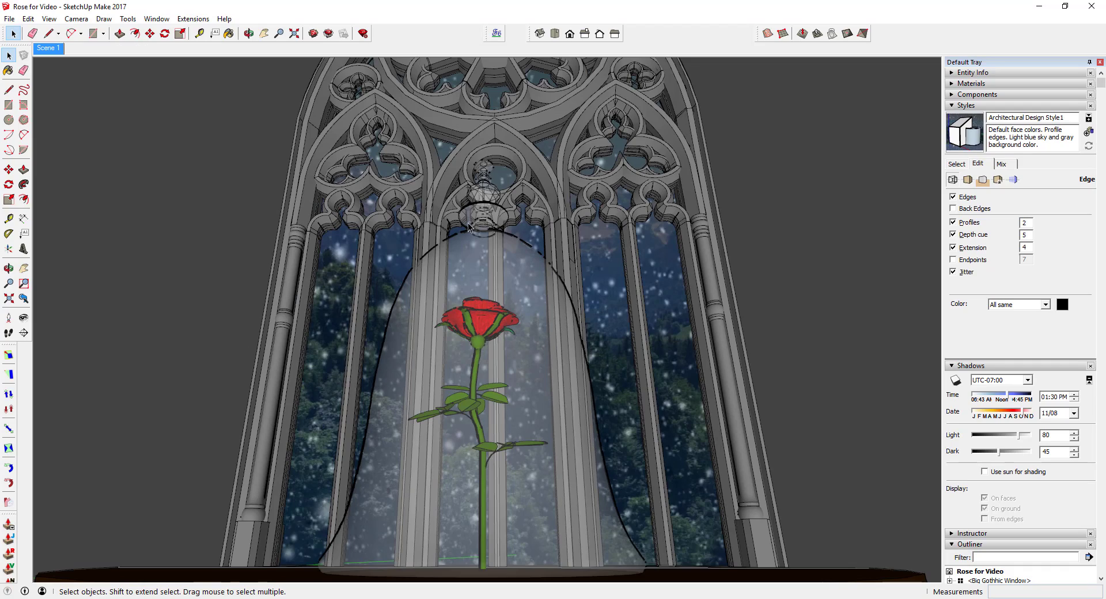
Step: Try the default Architectural Design Style from a pulled-back view and return to Scene 1
scroll(468, 227, "down", 2)
left_click(956, 164)
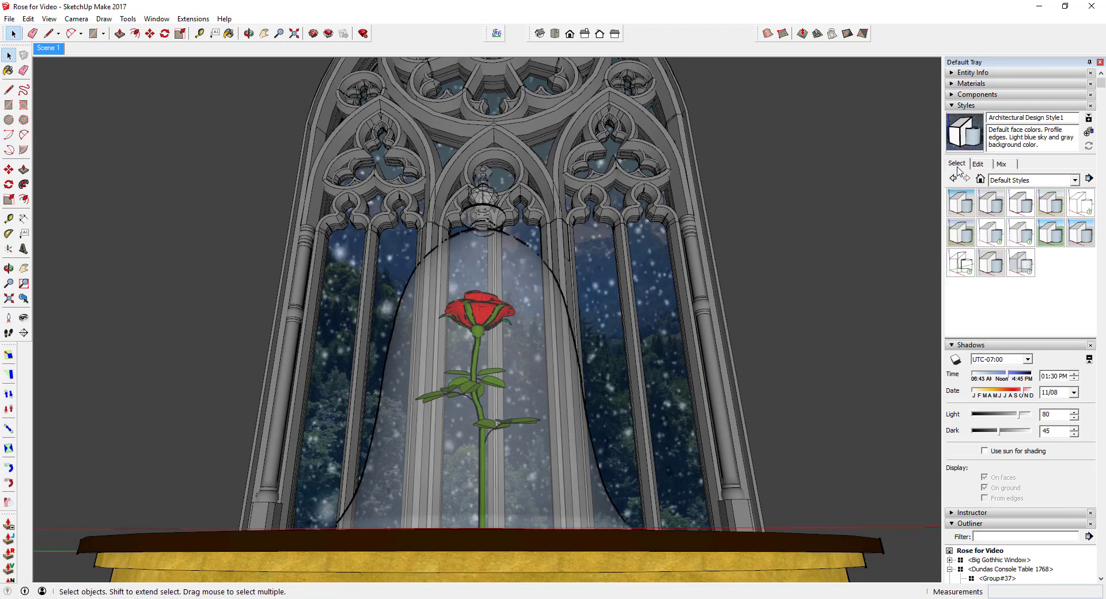
left_click(991, 202)
middle_click_drag(477, 328, 526, 379)
scroll(520, 348, "up", 1)
key("space")
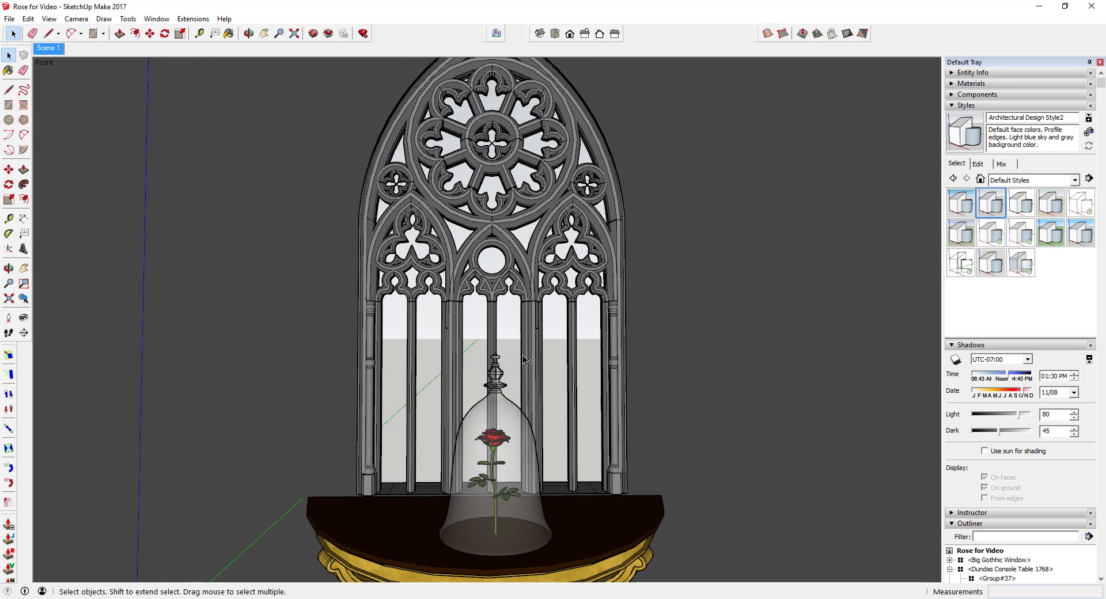
right_click(52, 54)
left_click(53, 55)
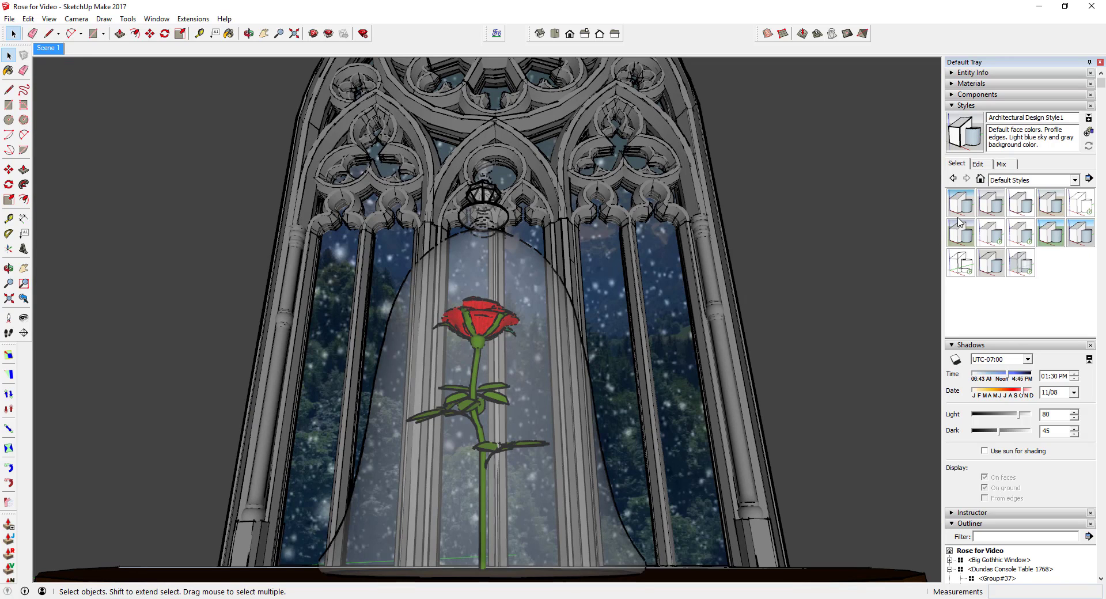
Step: Apply the default Architectural Design Style, frame the whole window and the table, and add this view as a second scene
left_click(991, 202)
scroll(542, 416, "down", 8)
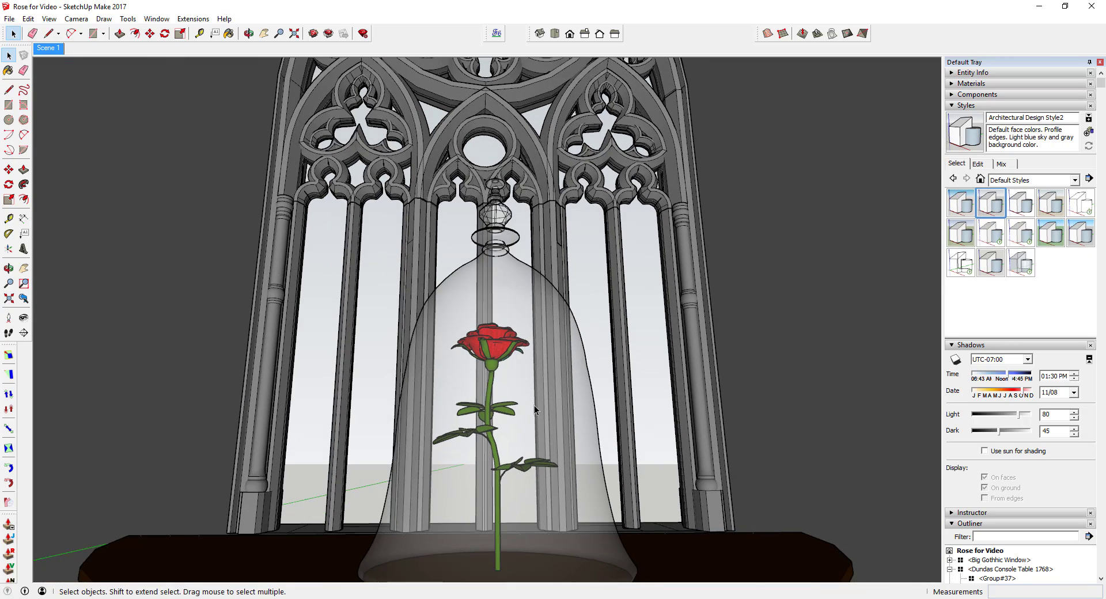
middle_click_drag(542, 417, 543, 429)
scroll(543, 430, "down", 5)
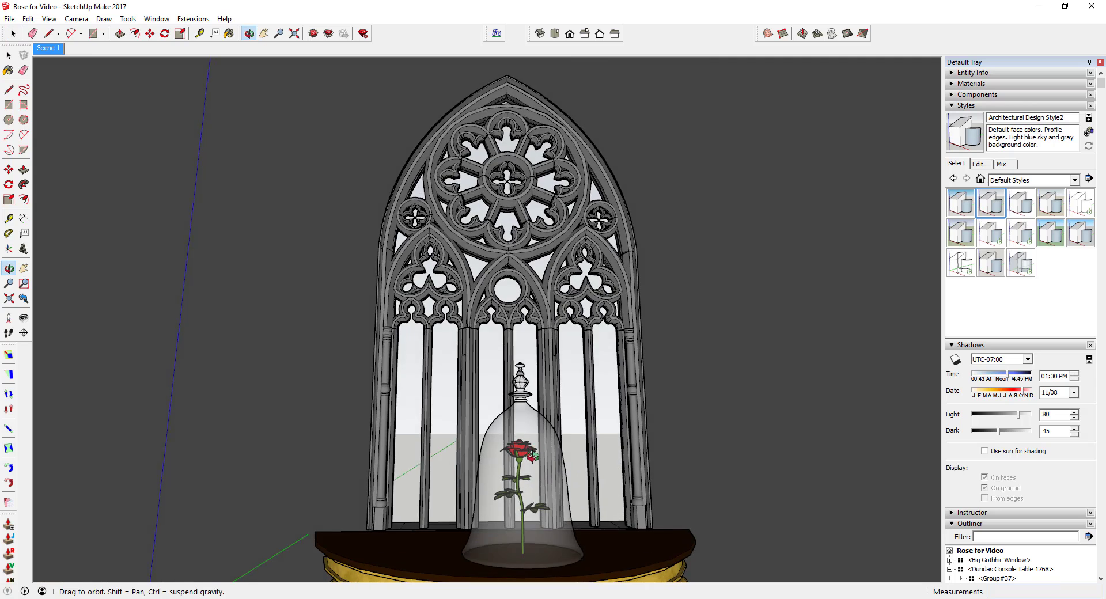
scroll(532, 500, "up", 2)
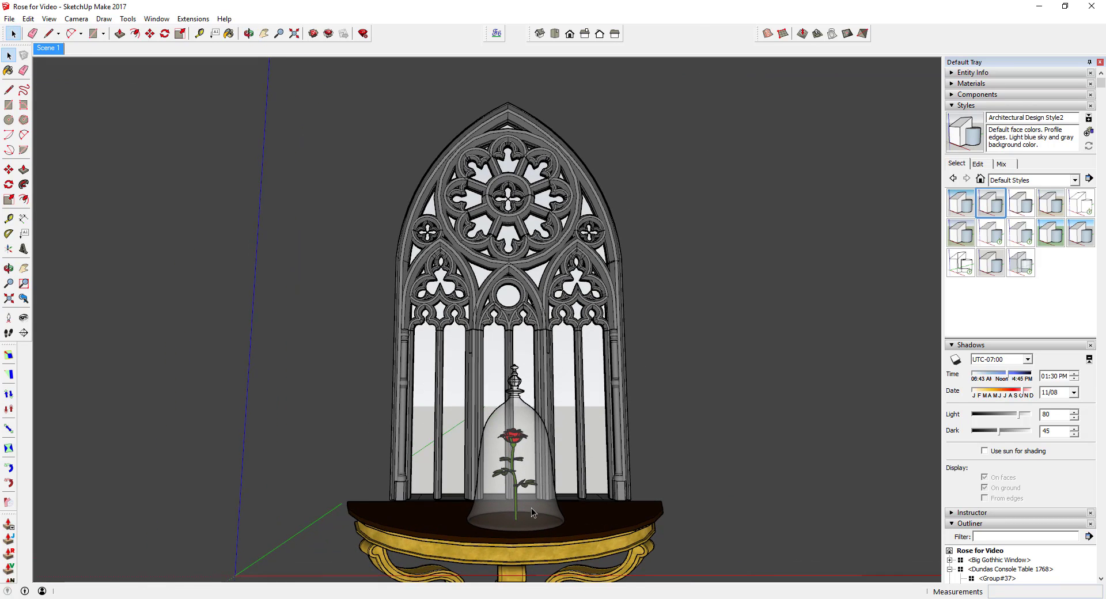
scroll(531, 506, "up", 1)
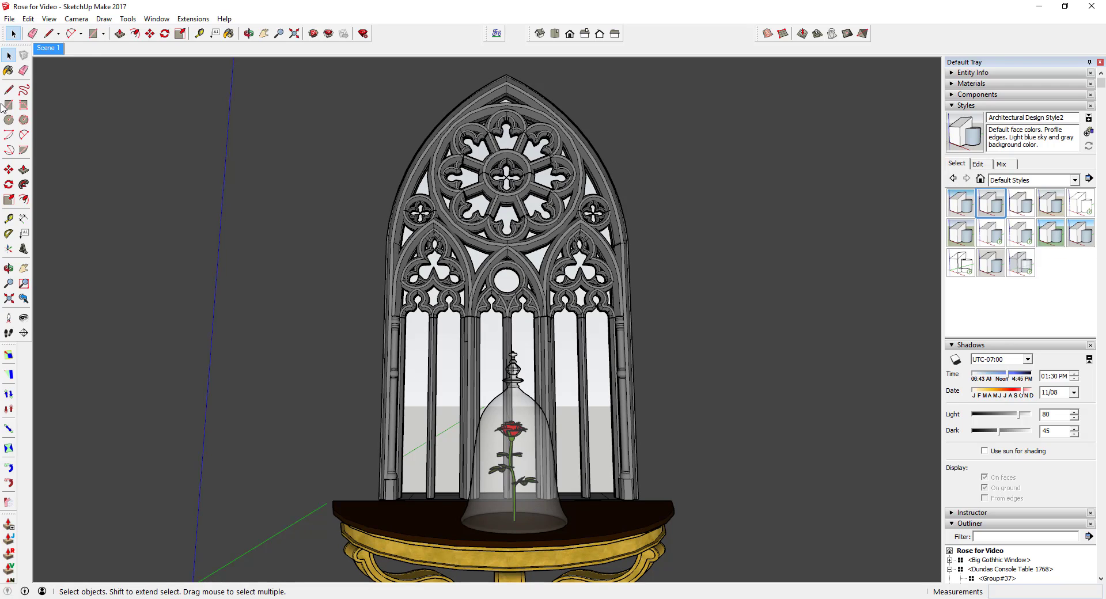
right_click(57, 48)
left_click(84, 87)
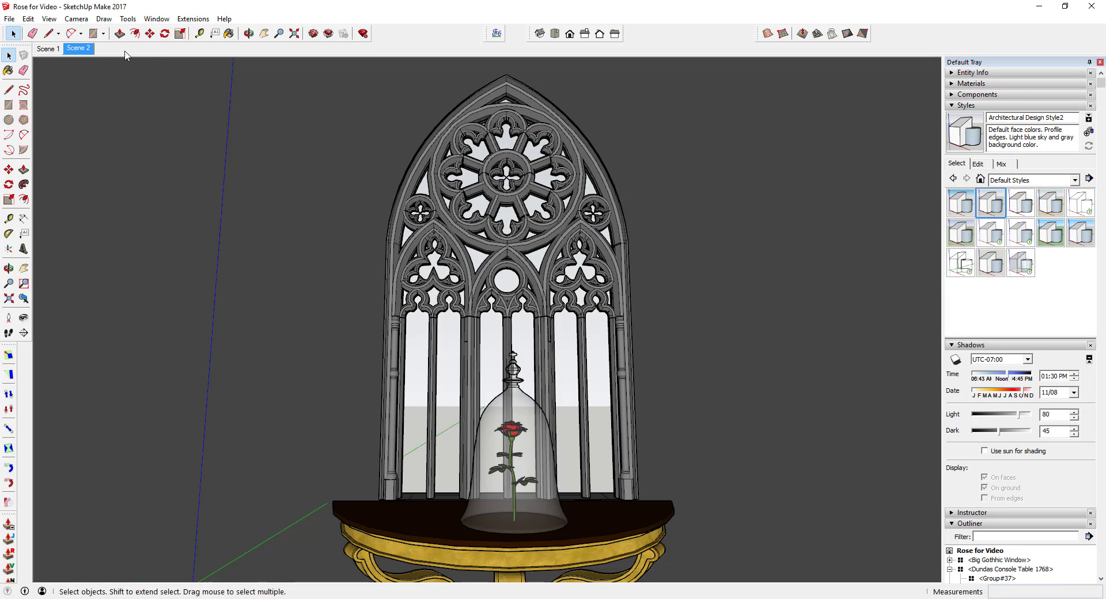
Step: Return to Scene 1, pull back to frame the full window in its sketchy style, and add the view as another scene
left_click(59, 51)
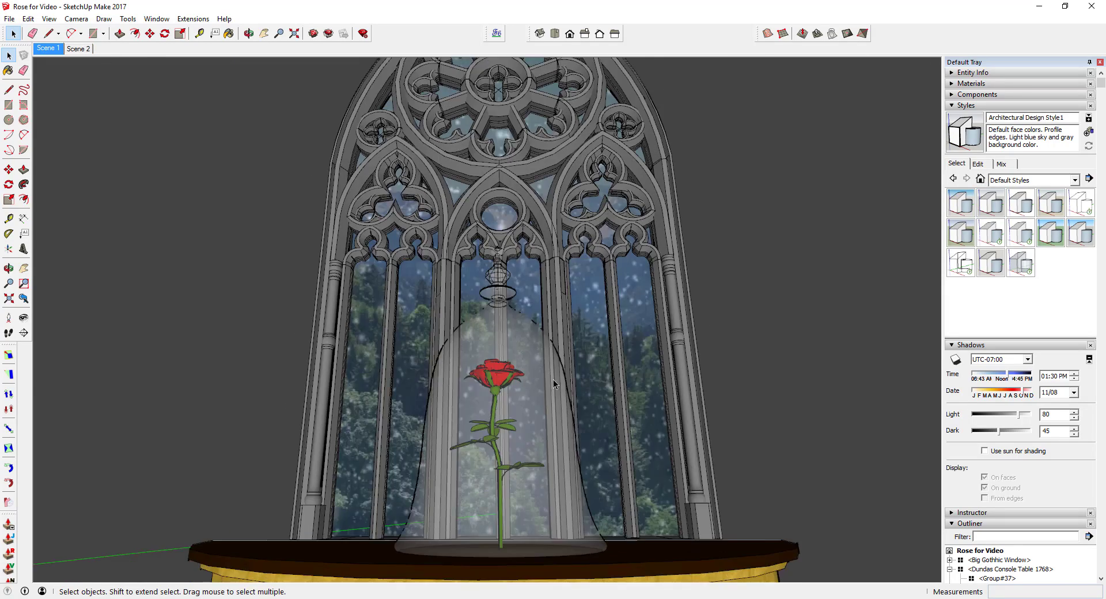
middle_click_drag(550, 340, 558, 410)
scroll(558, 409, "down", 5)
middle_click_drag(561, 341, 539, 420)
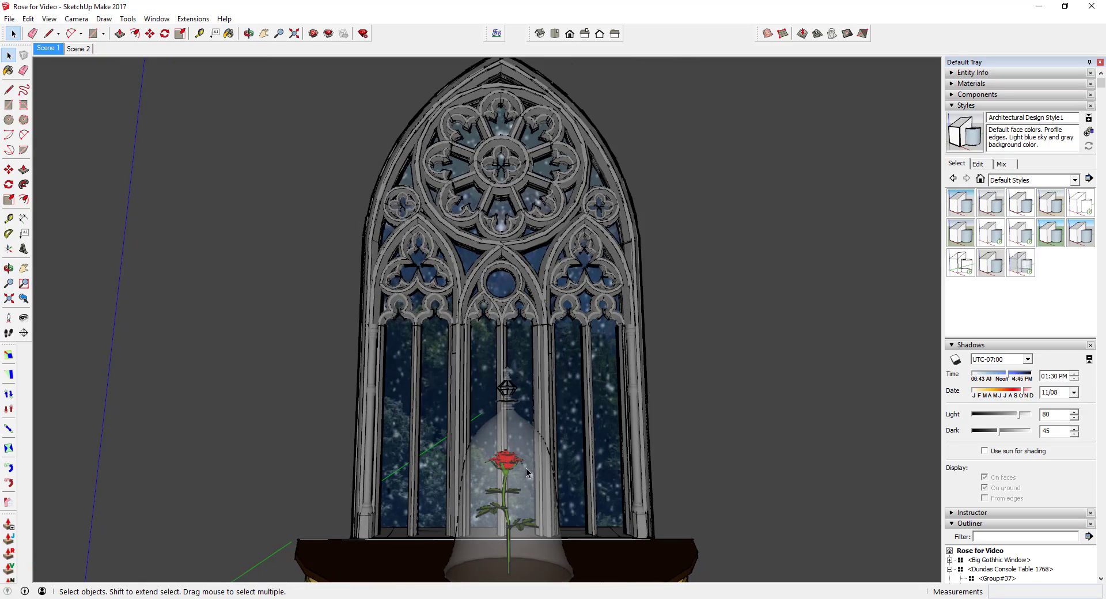
right_click(45, 56)
left_click(110, 88)
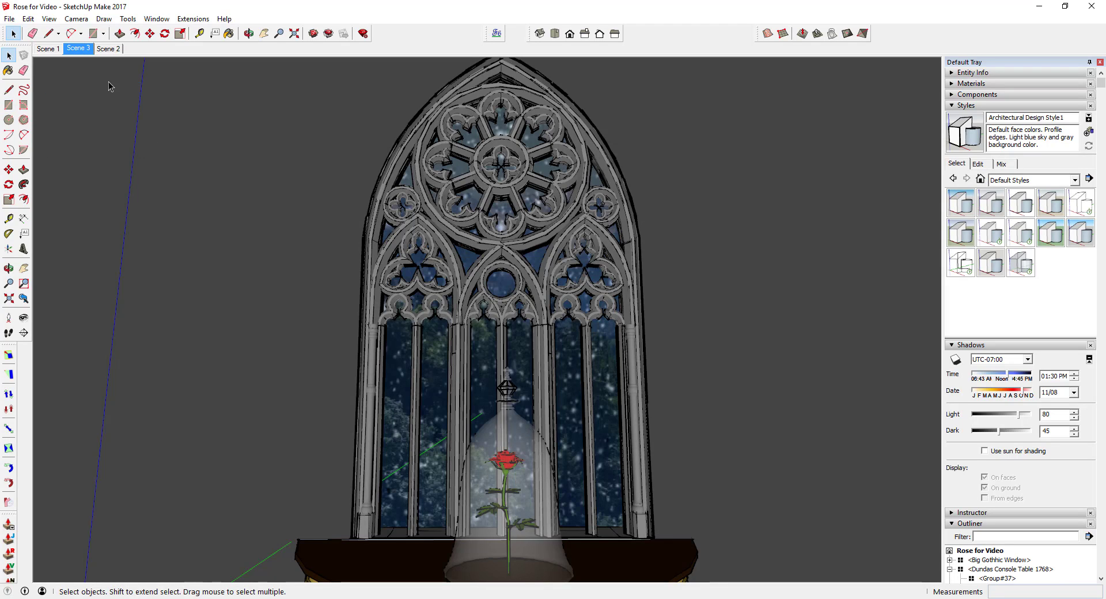
Step: Switch through Scene 2, Scene 1 and Scene 3 to compare their views and styles
left_click(102, 50)
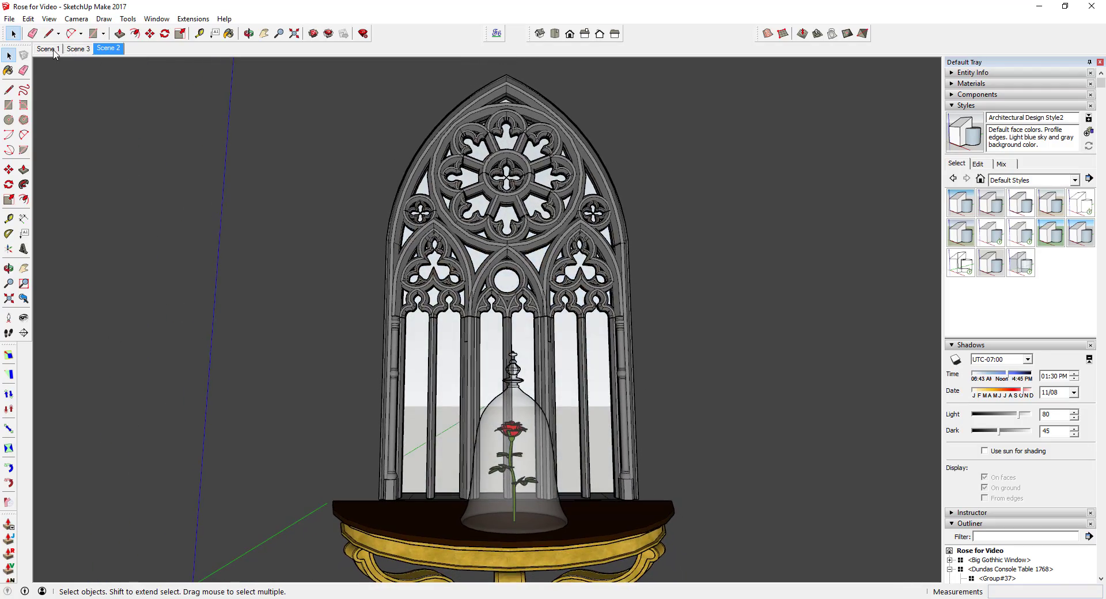
left_click(76, 51)
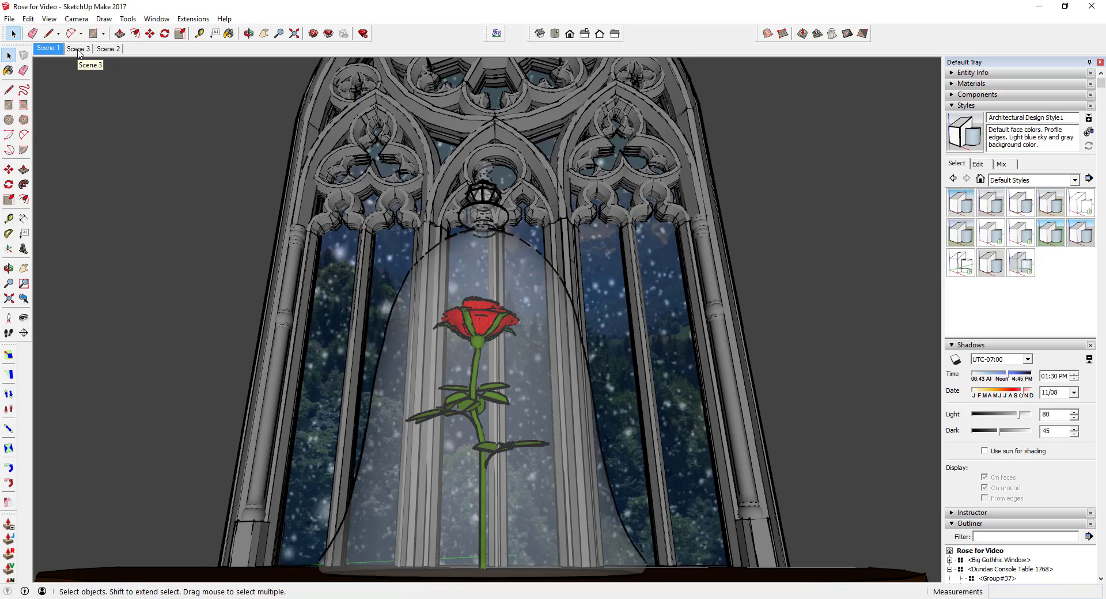
left_click(79, 50)
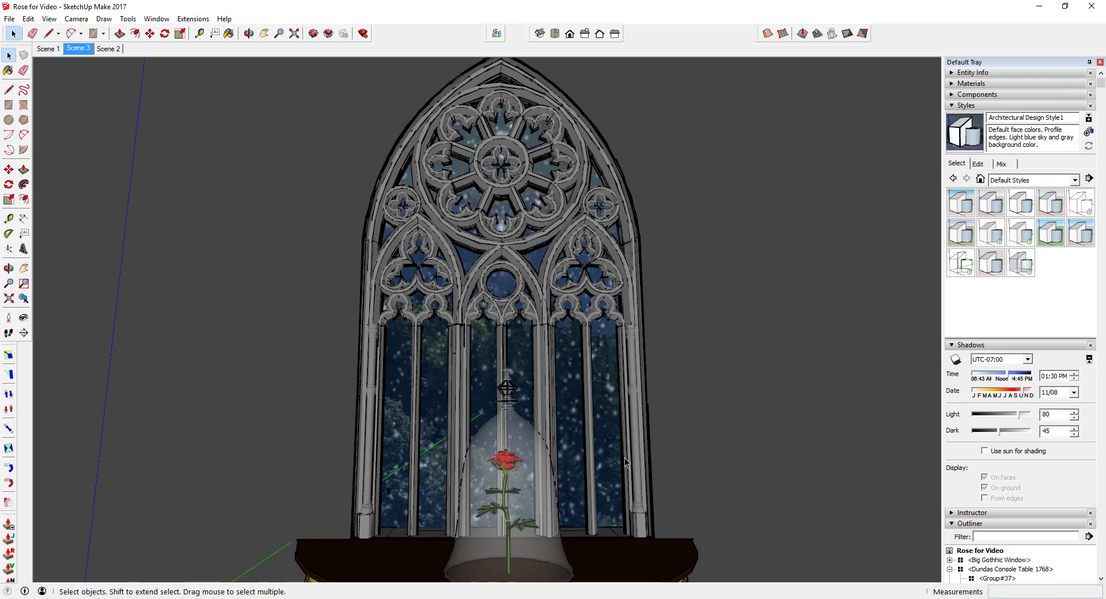
Step: Return to Scene 1 and hide the drawing axes
left_click(46, 48)
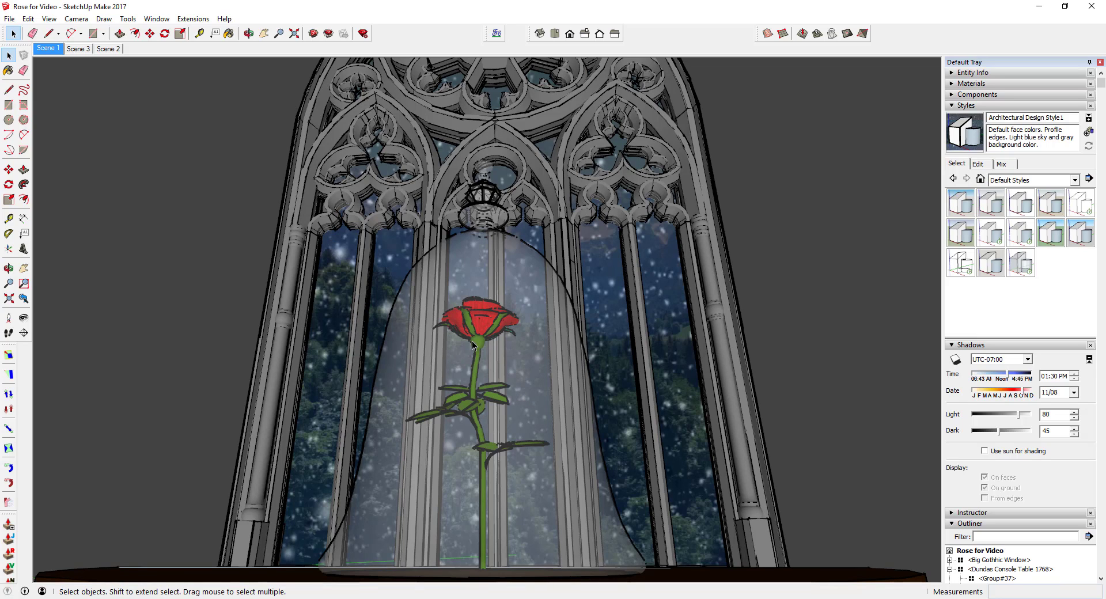
left_click(49, 19)
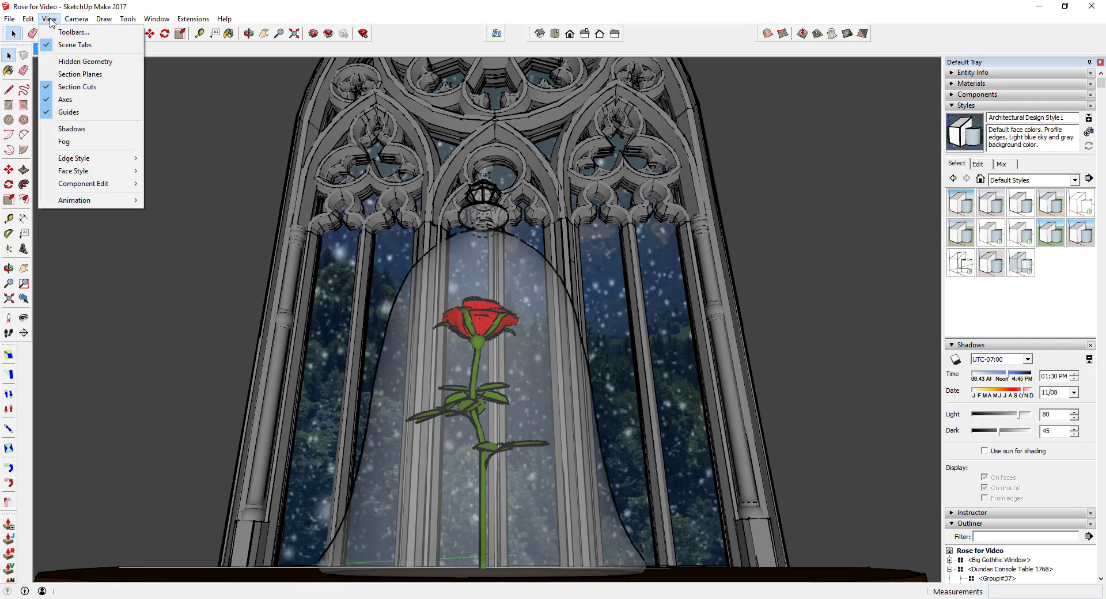
left_click(64, 99)
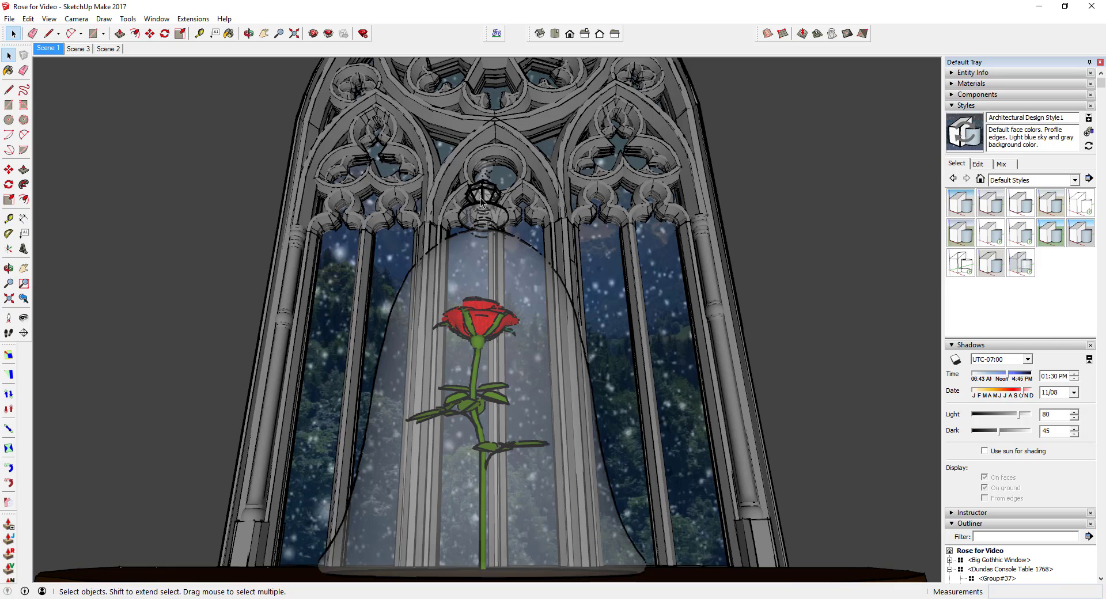
left_click(9, 18)
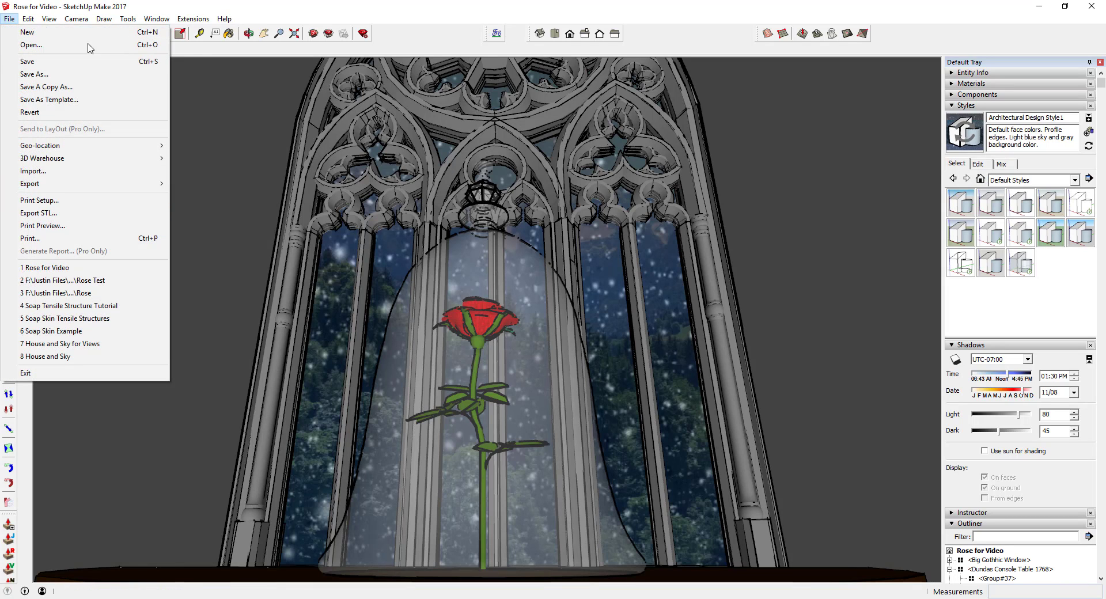
mouse_move(116, 183)
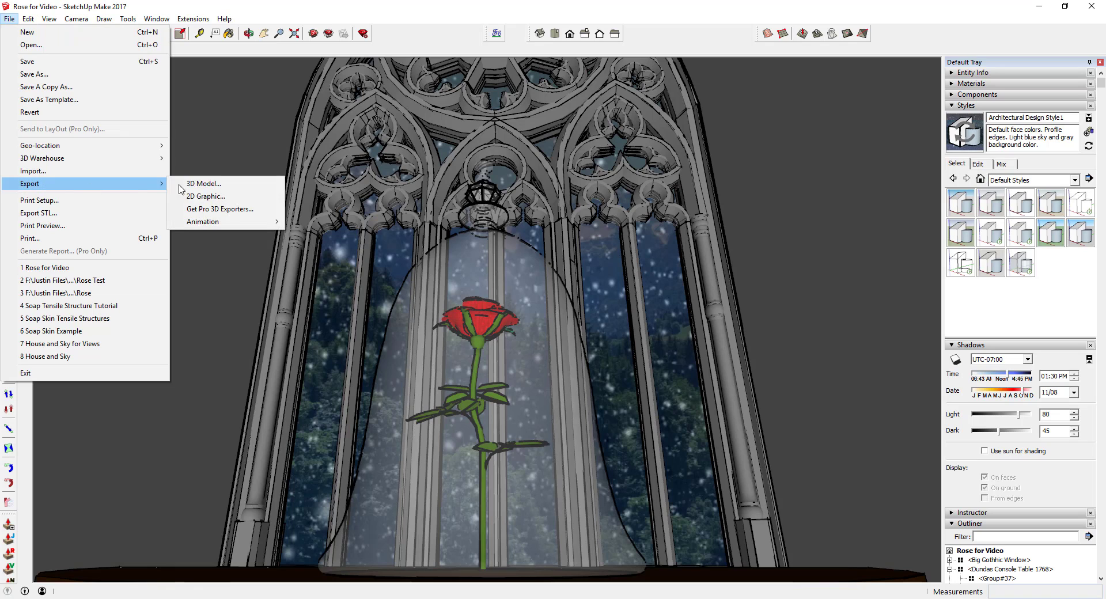
left_click(213, 183)
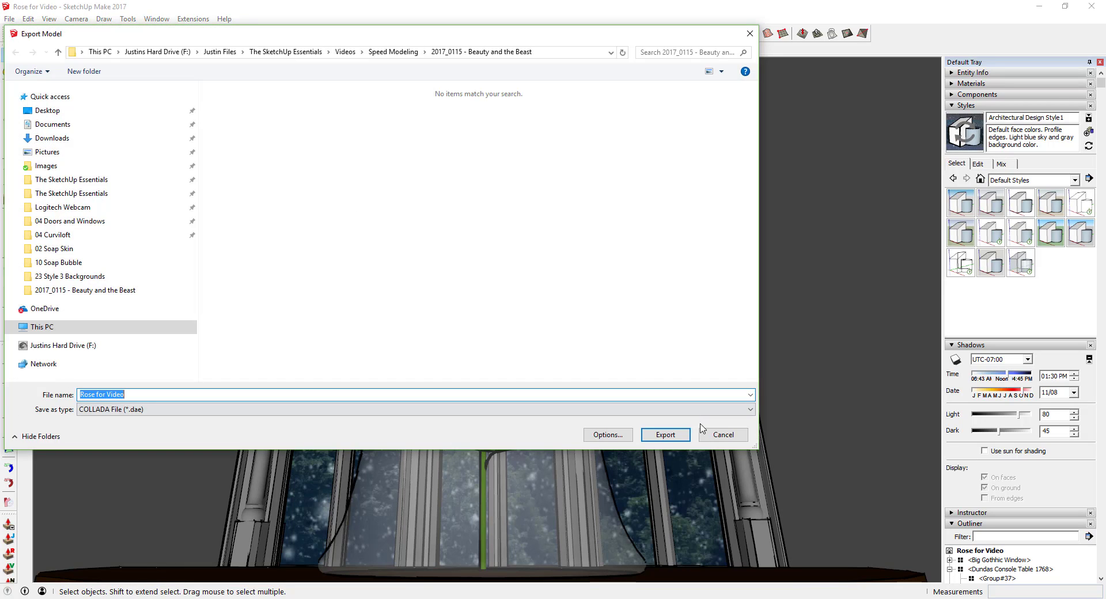
left_click(712, 434)
Step: Export the Scene 1 view as a 2D graphic in PNG format named Rose for Video, and view the exported image in Photos
left_click(9, 19)
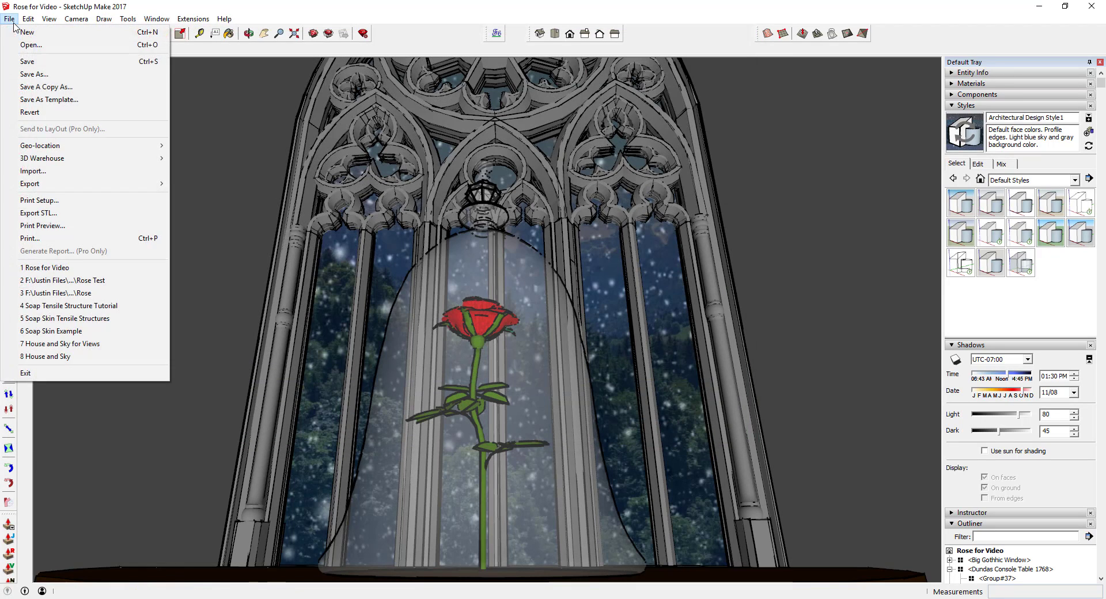
mouse_move(62, 184)
left_click(213, 196)
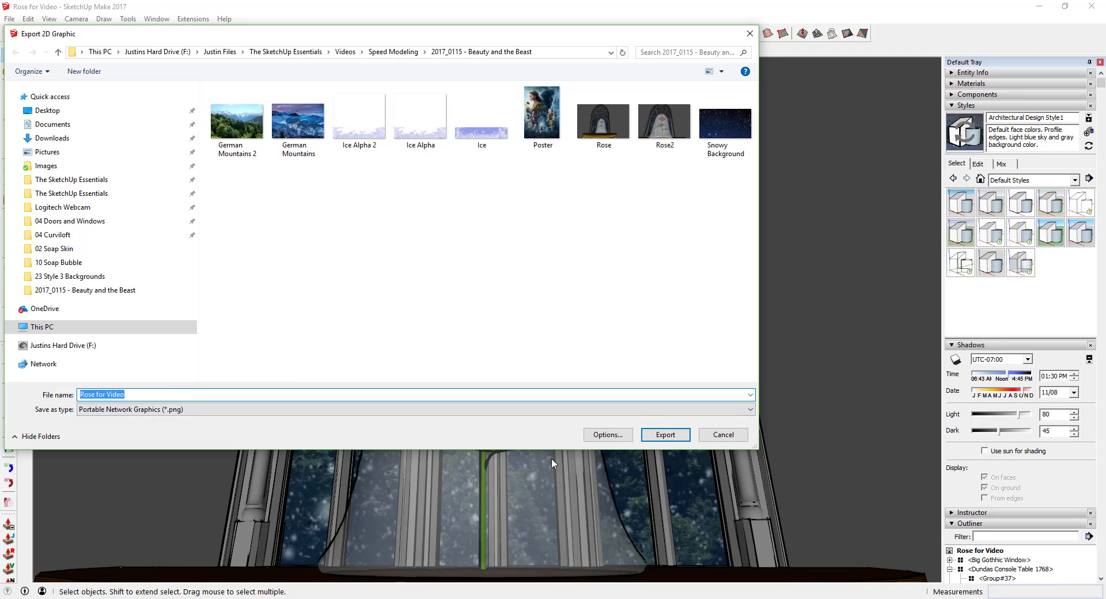
left_click(407, 410)
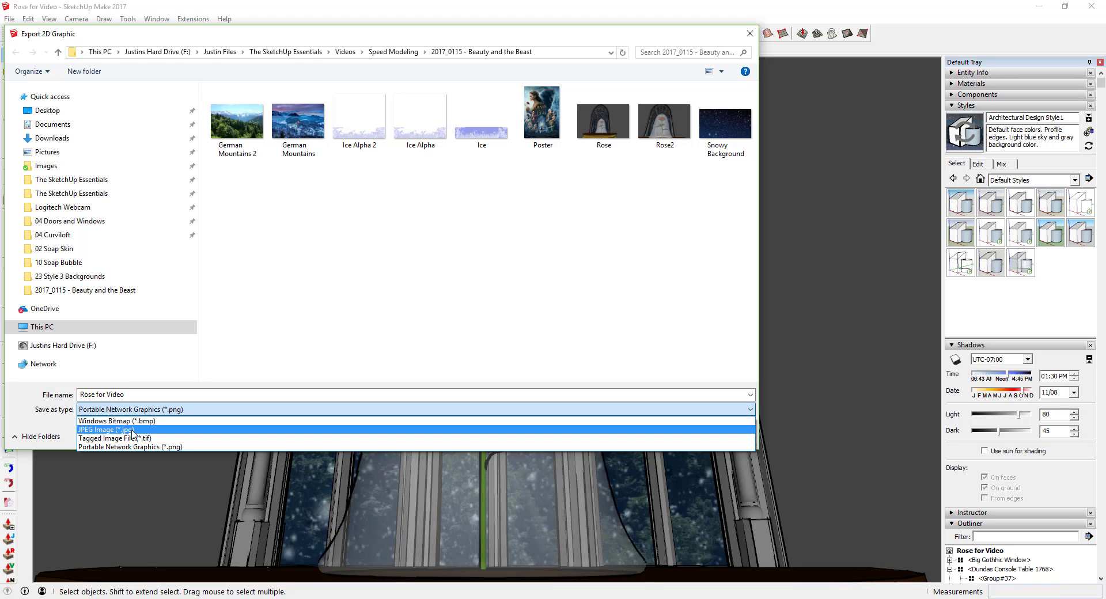
left_click(219, 410)
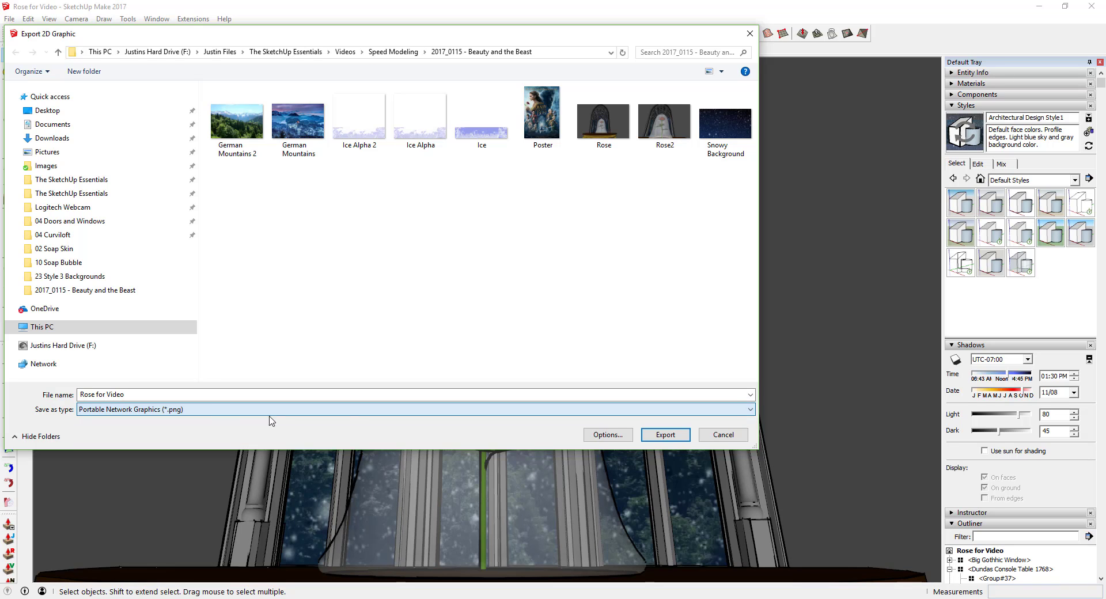
left_click(664, 435)
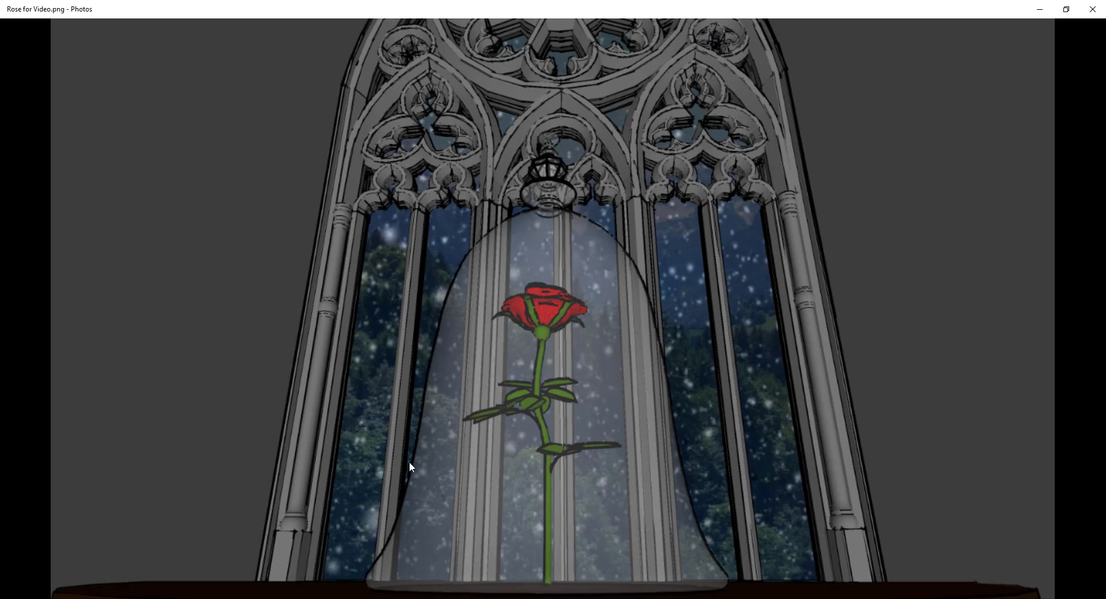
mouse_move(585, 393)
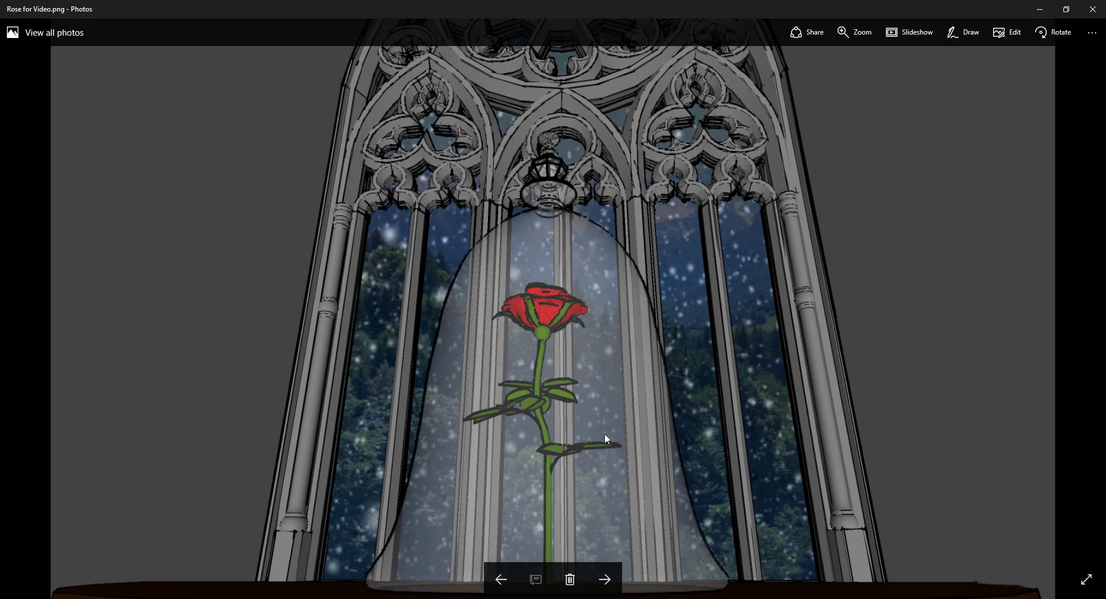